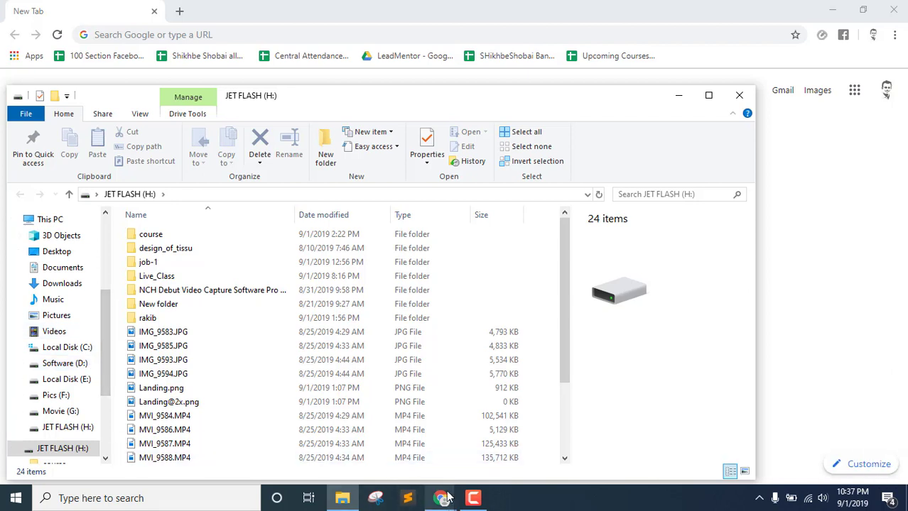
Log out of Facebook in the browser window that hosts the meeting, and return to the Google Meet call
mouse_move(447, 498)
click(316, 452)
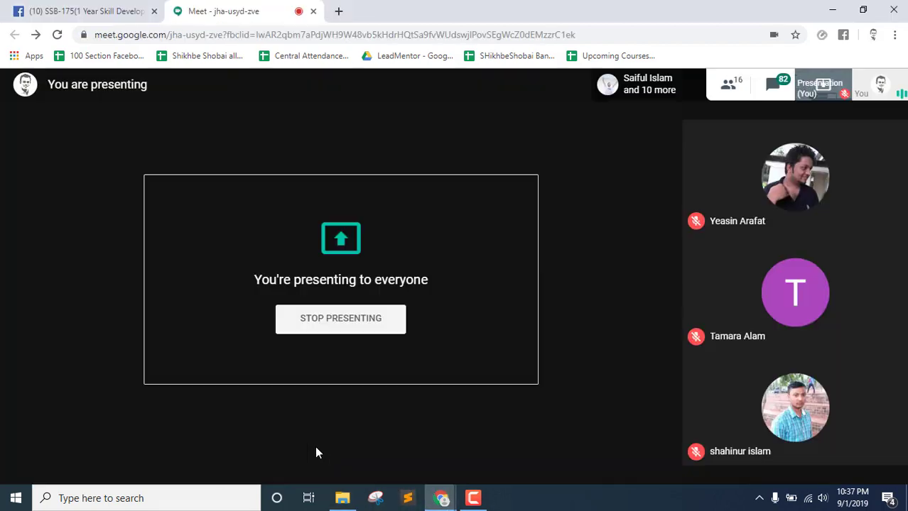
click(113, 8)
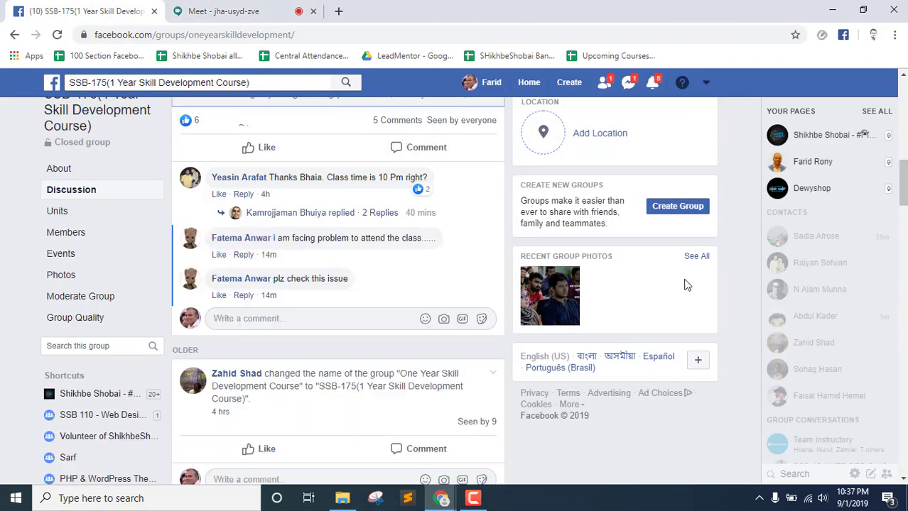
click(706, 83)
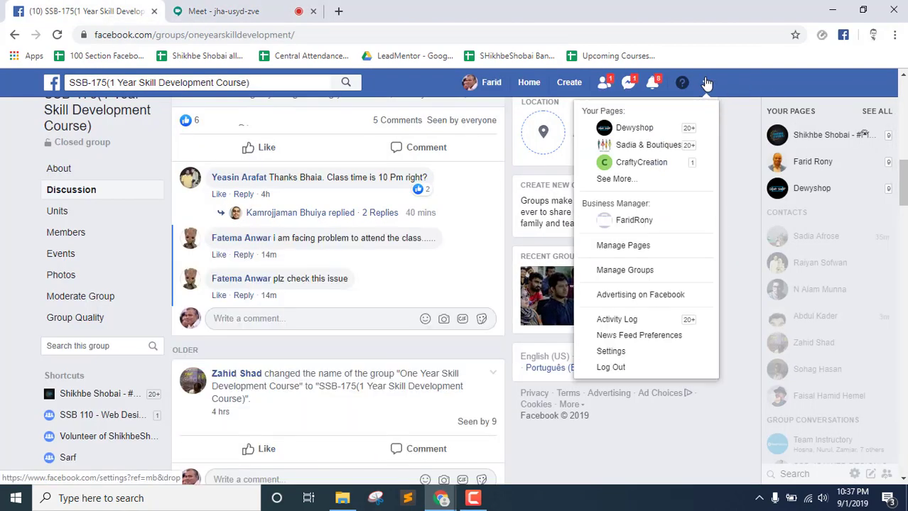
click(619, 369)
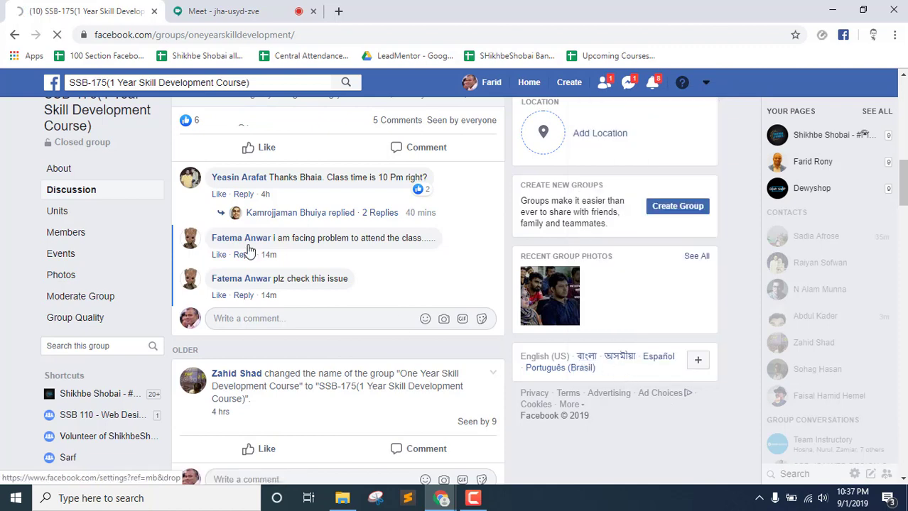
click(213, 10)
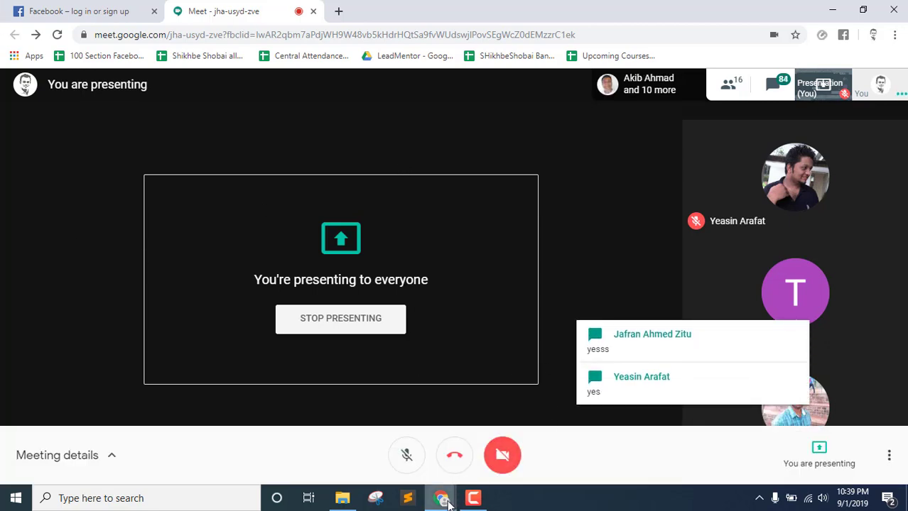
Open index.html from the Live_Class folder on the JET FLASH (H:) drive in the separate New Tab browser window
click(342, 498)
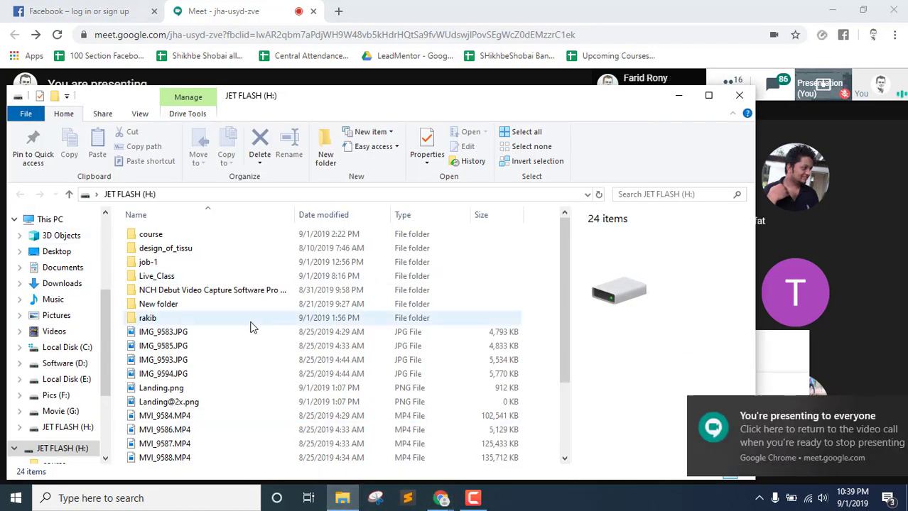
double_click(158, 275)
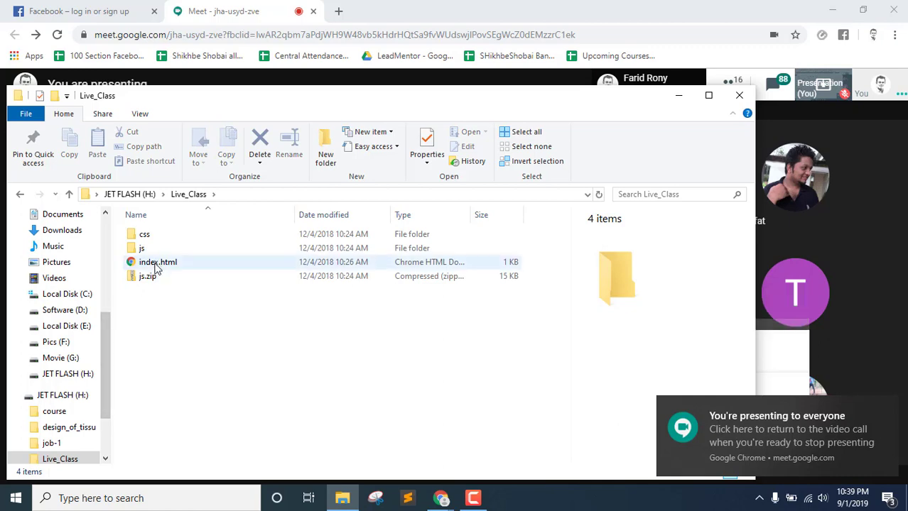
click(441, 498)
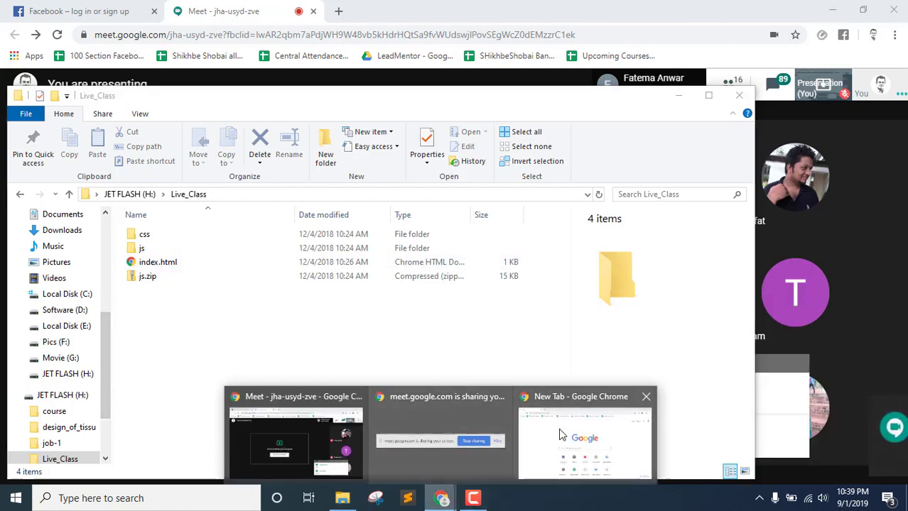
click(561, 435)
click(342, 498)
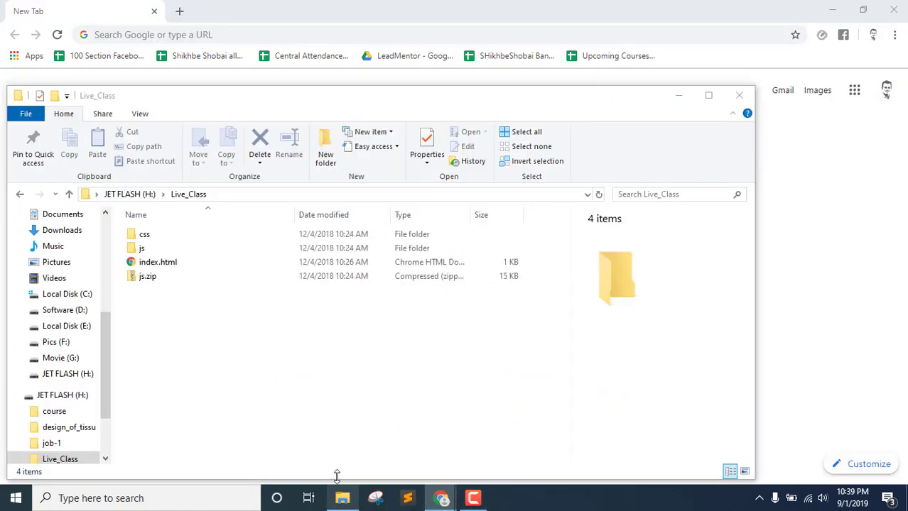
click(157, 262)
double_click(157, 263)
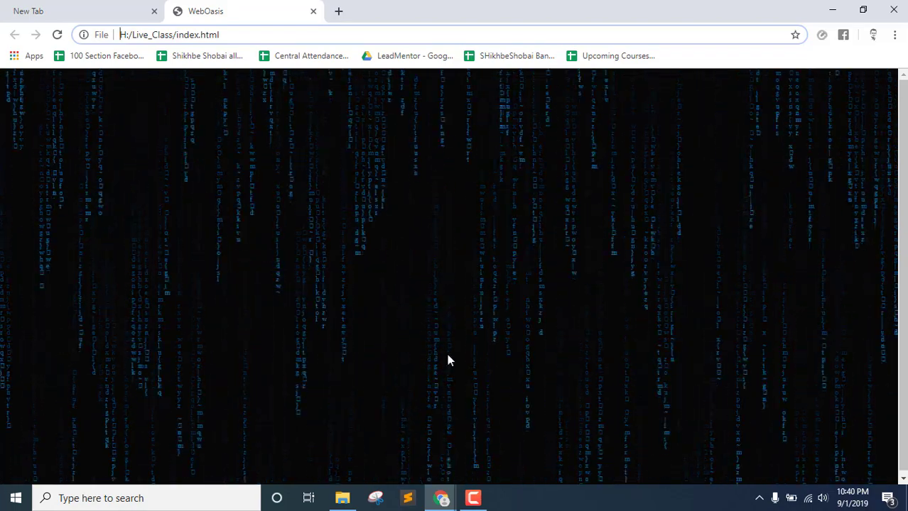
Load radio.shikhbeshobai.com in the empty browser tab beside the WebOasis page
click(110, 8)
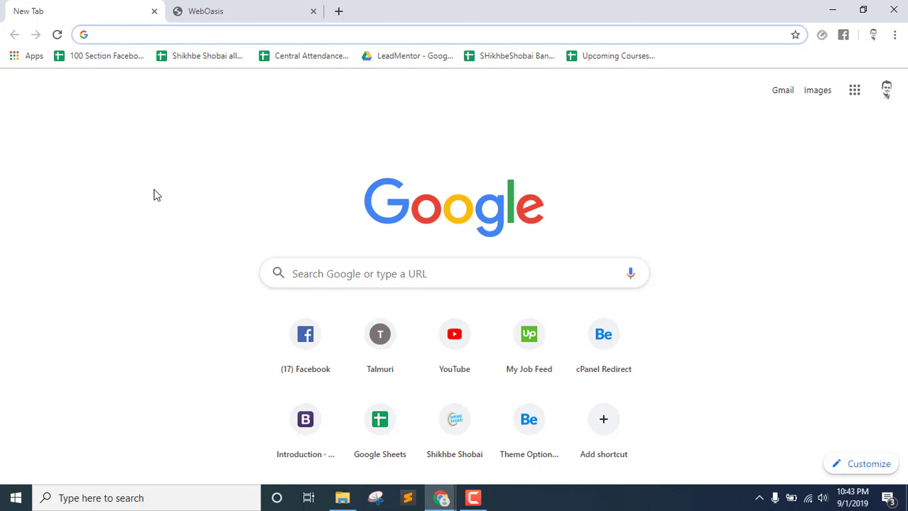
text(sh)
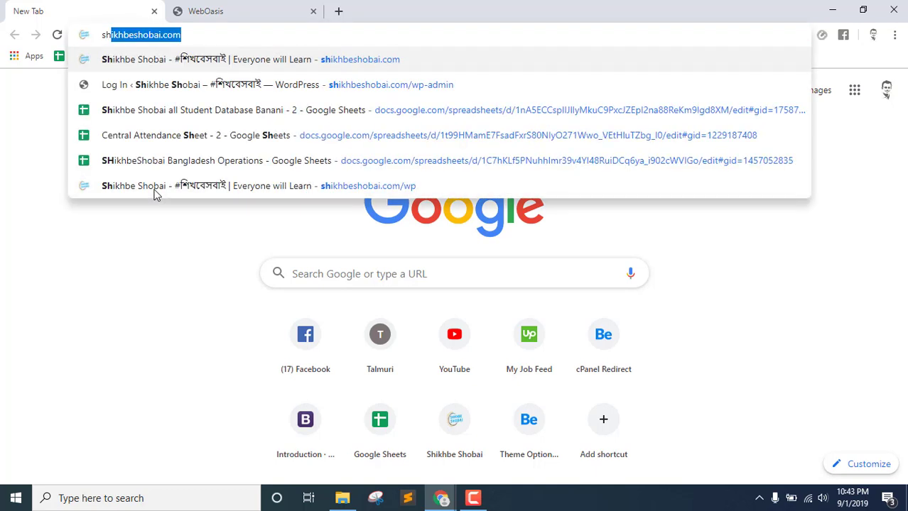
key(Right)
key(Home)
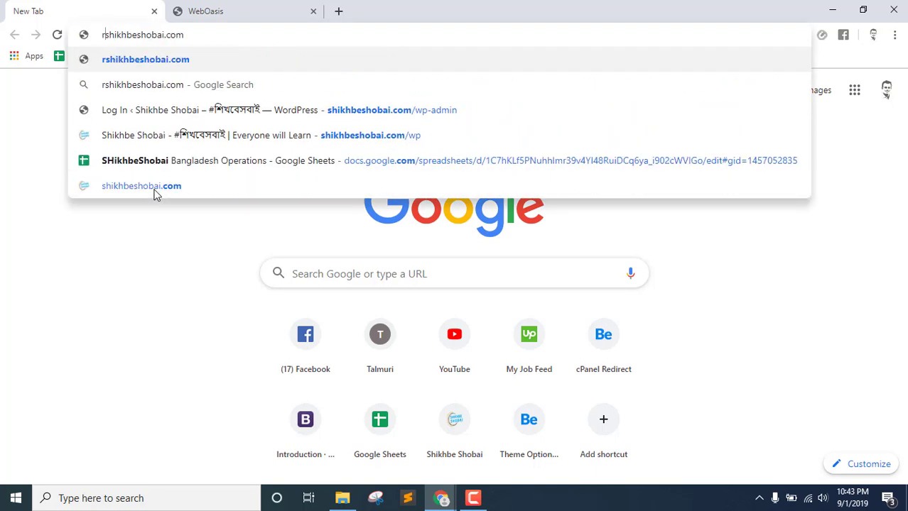
text(radio.)
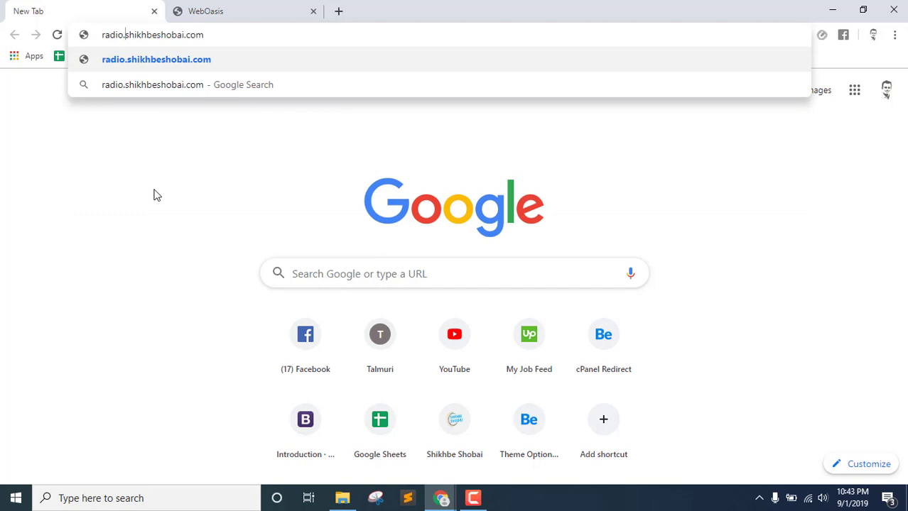
key(Return)
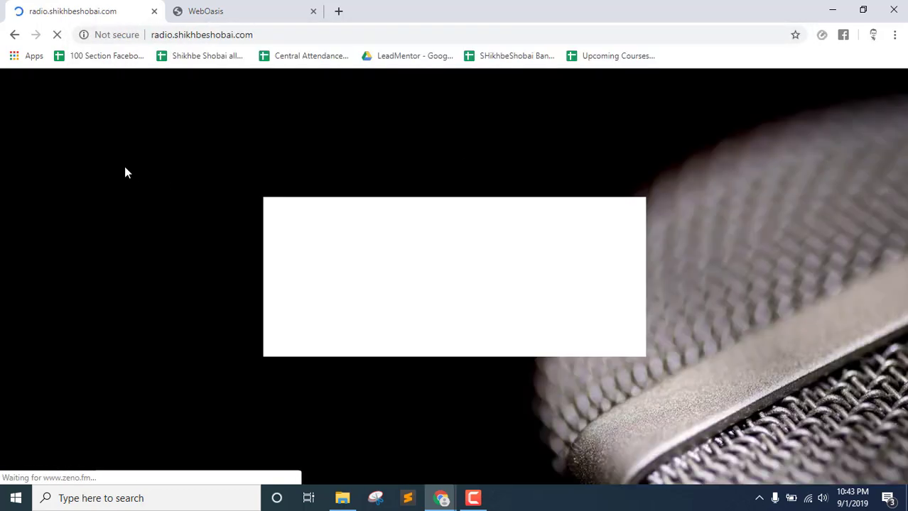
Play the Shikhbe Shobai Radio stream briefly and pause it
click(187, 34)
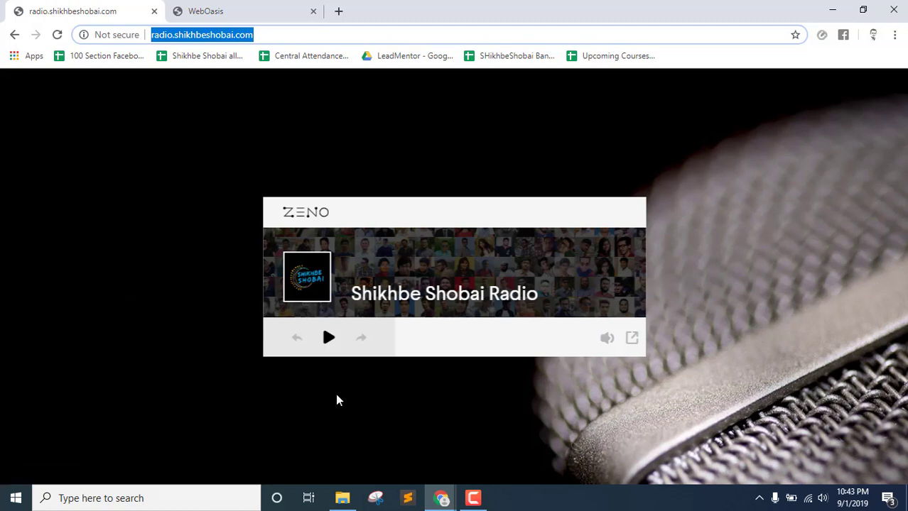
click(327, 340)
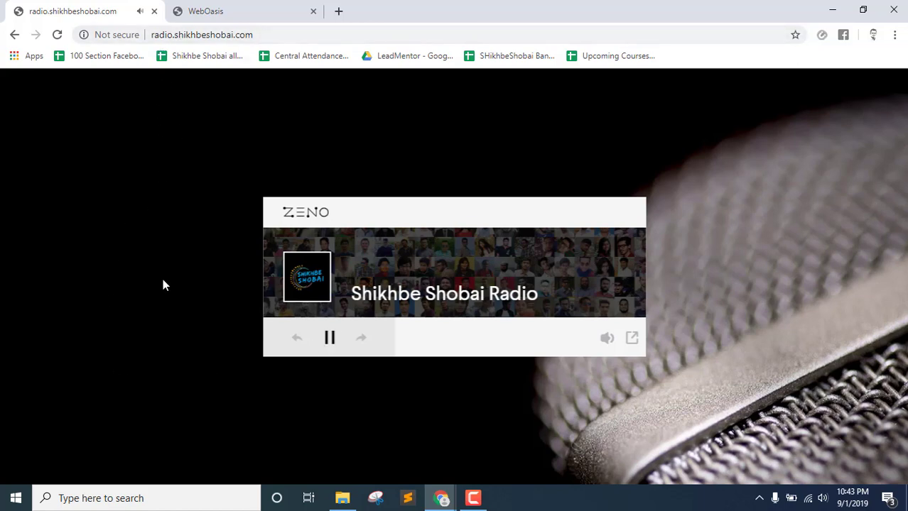
click(329, 342)
Copy the radio page's address and send it to participants in the Google Meet chat
click(211, 34)
key(ctrl+c)
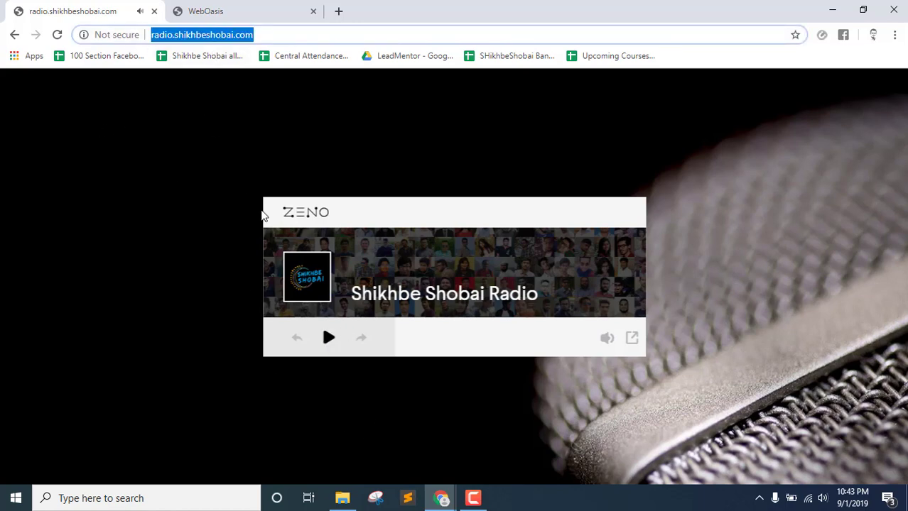
mouse_move(455, 500)
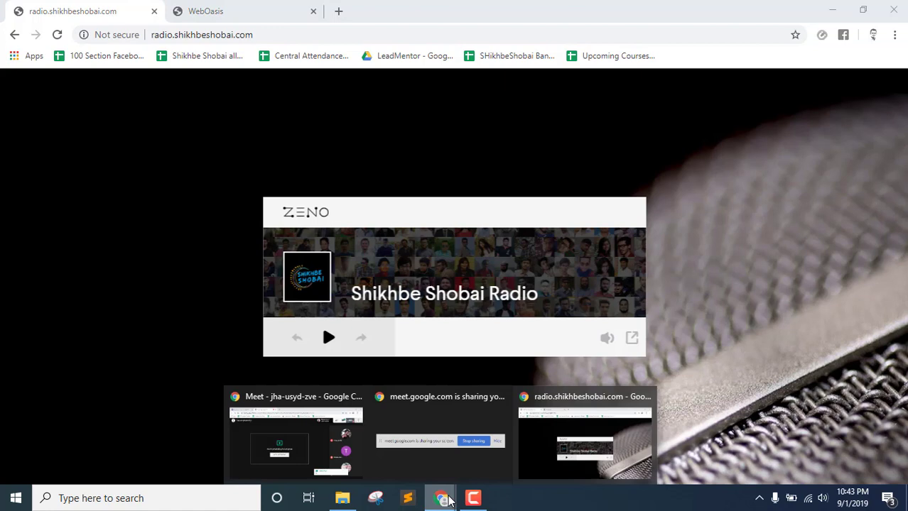
click(304, 436)
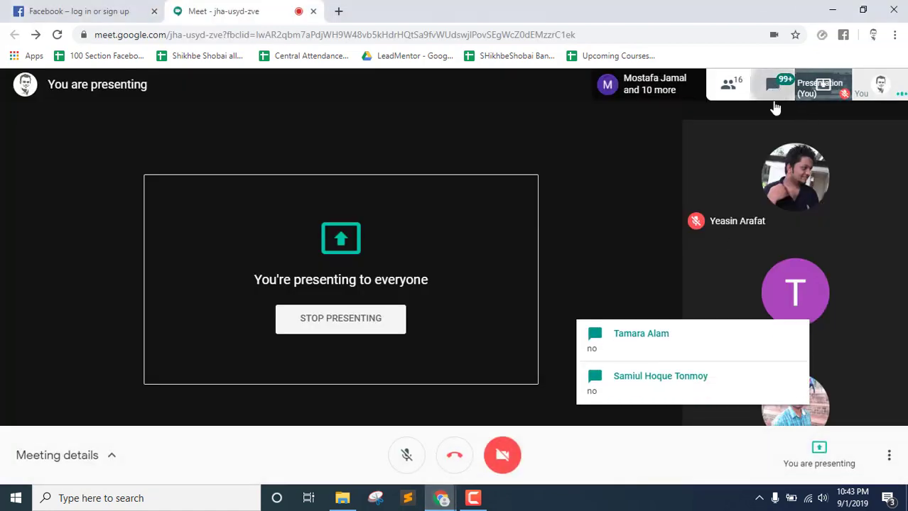
click(772, 87)
click(746, 462)
key(ctrl+v)
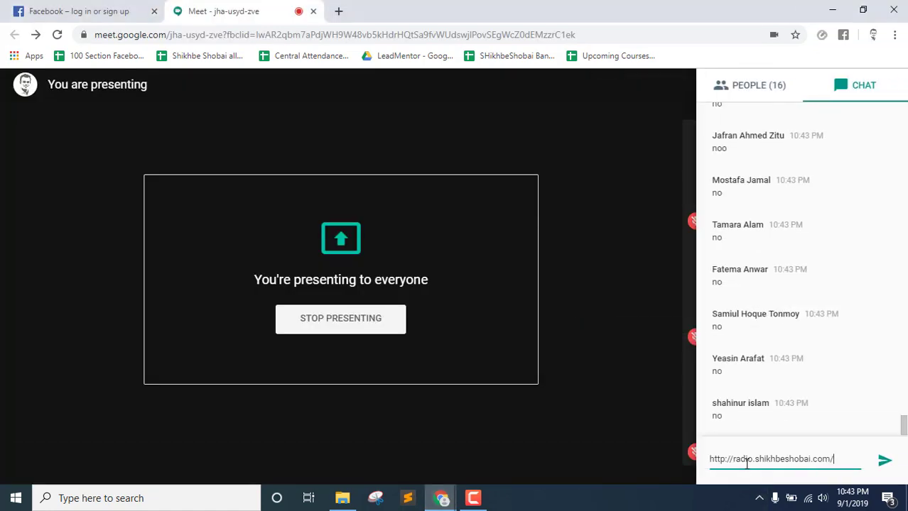
key(Return)
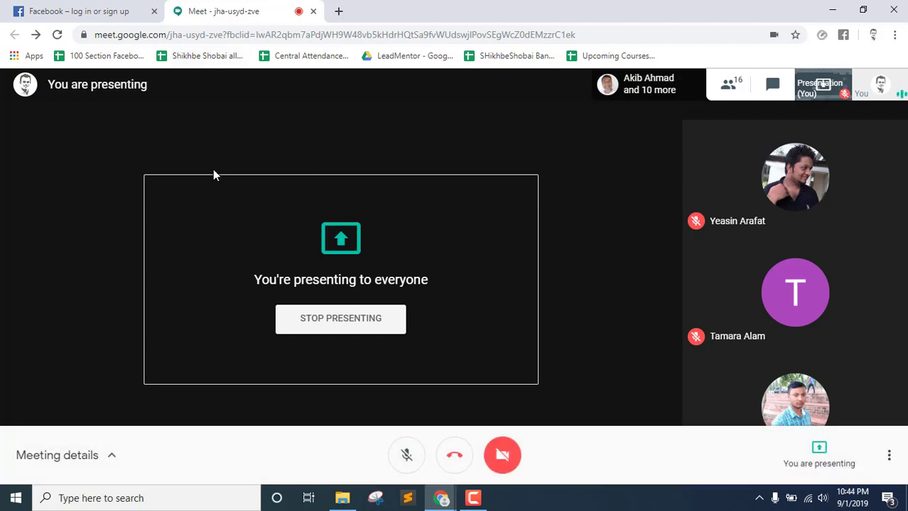
Switch from the meeting to the other browser window and show the WebOasis page
mouse_move(442, 505)
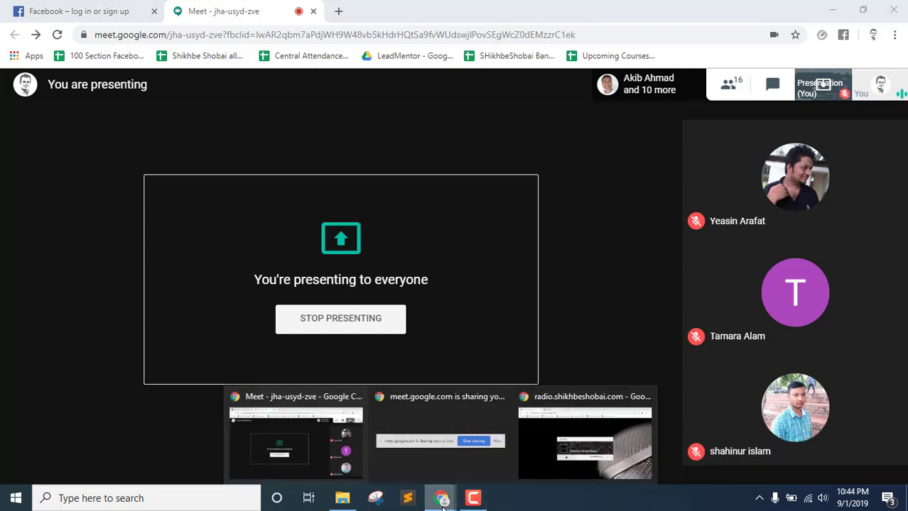
click(587, 435)
click(228, 6)
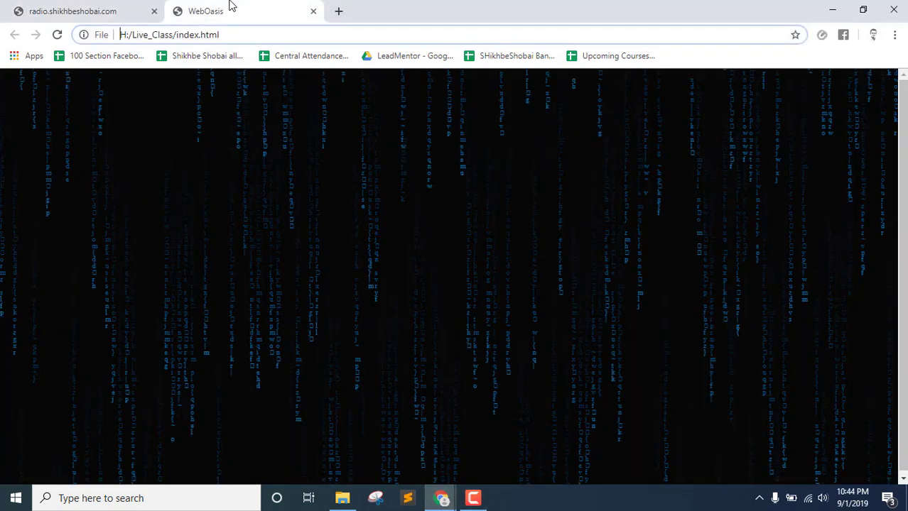
Search Google for themeforest in the radio page's tab and open ThemeForest's HTML templates category from the results
click(81, 7)
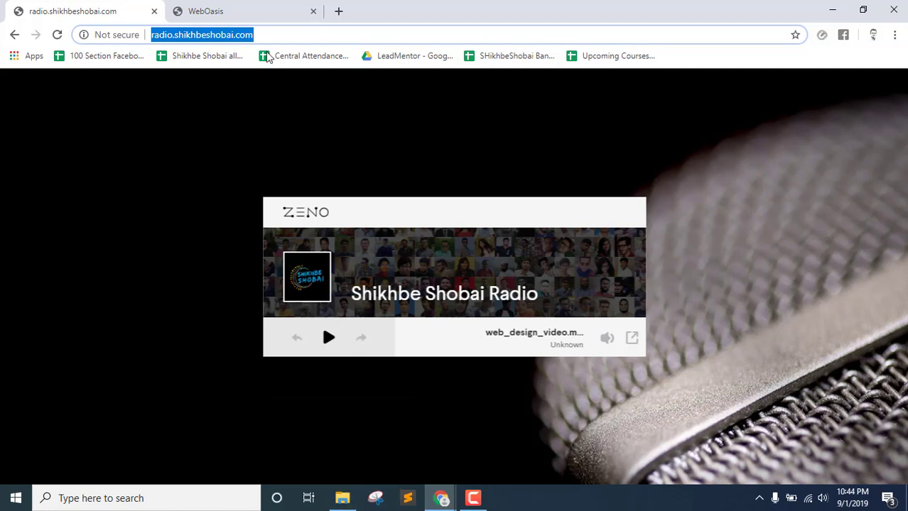
text(theme)
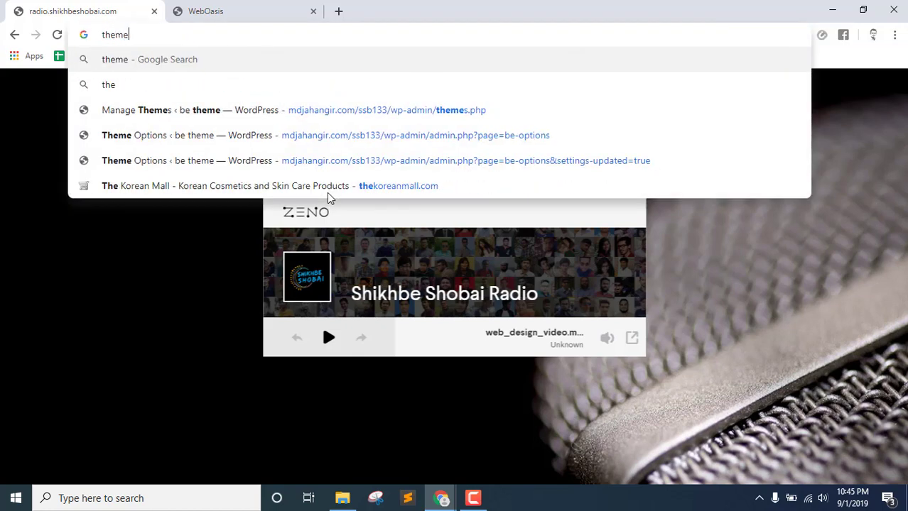
text(forest)
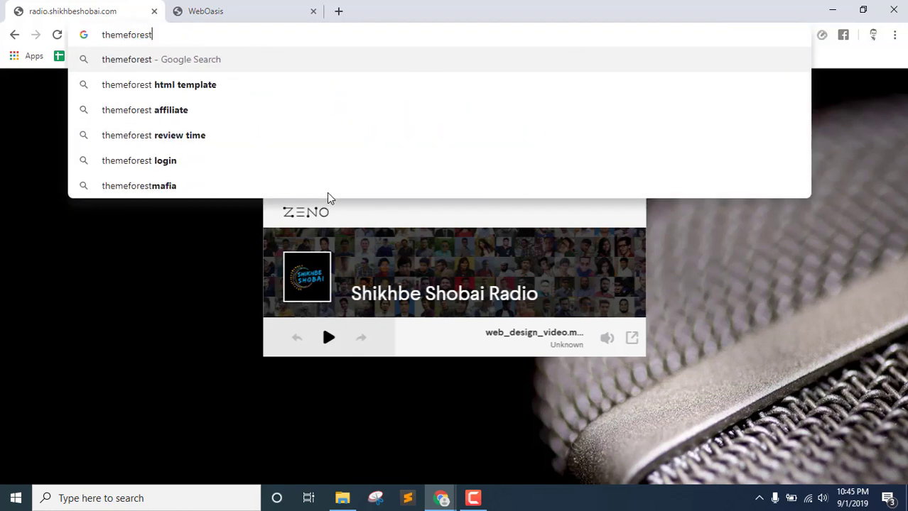
key(Return)
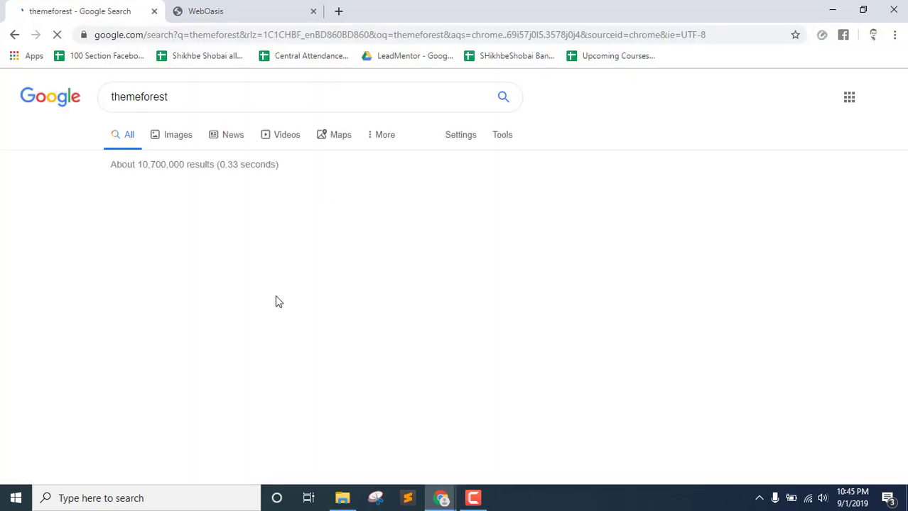
click(163, 304)
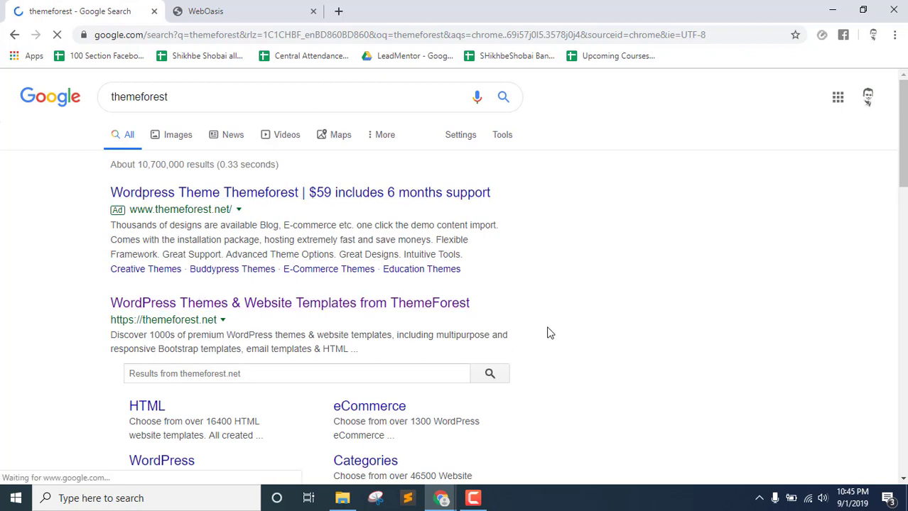
click(14, 34)
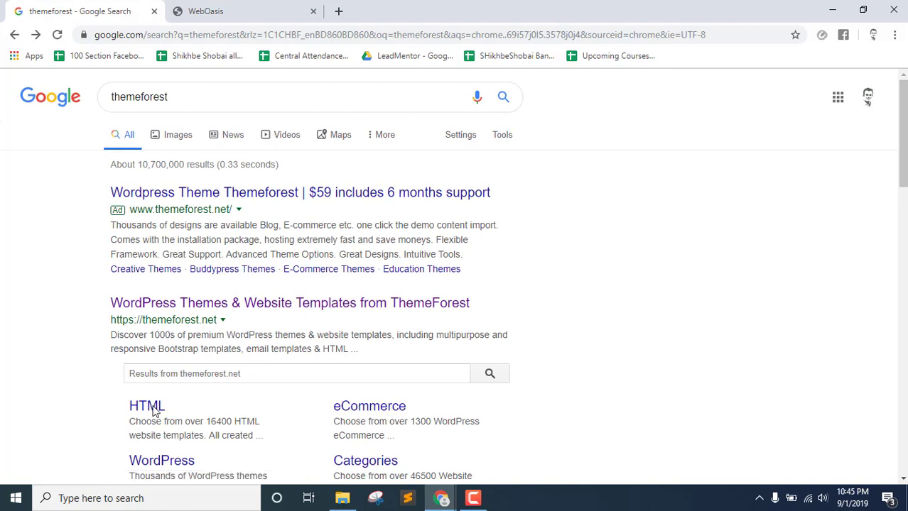
click(149, 411)
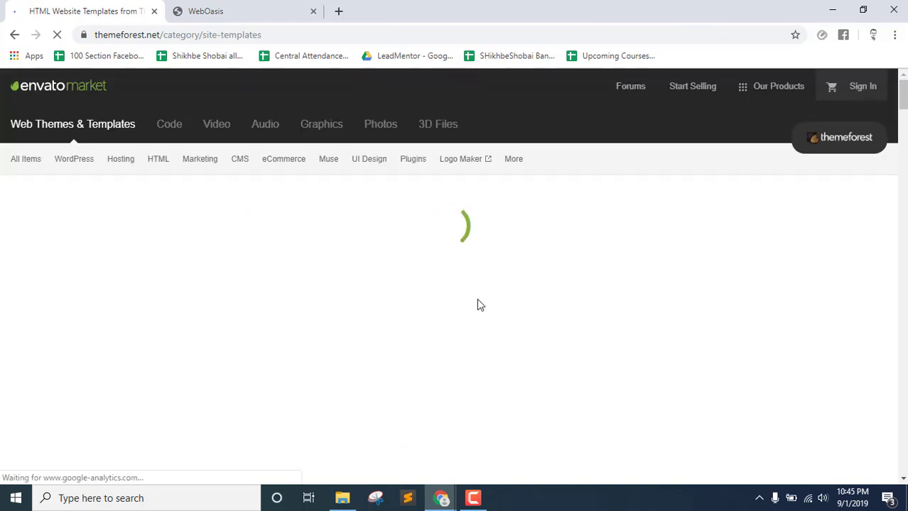
Open the full-screen preview of the Porto - Responsive HTML5 Template from the site templates list
scroll(498, 288, down, 2)
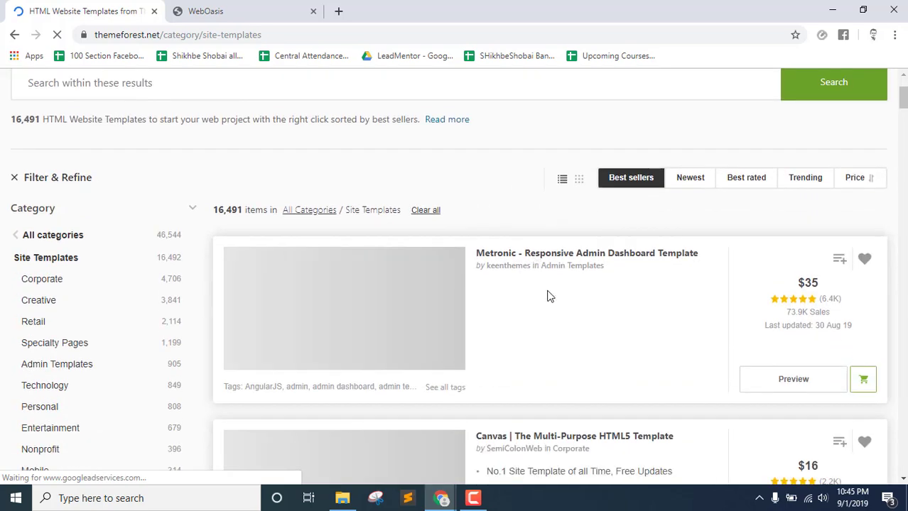
scroll(607, 331, down, 4)
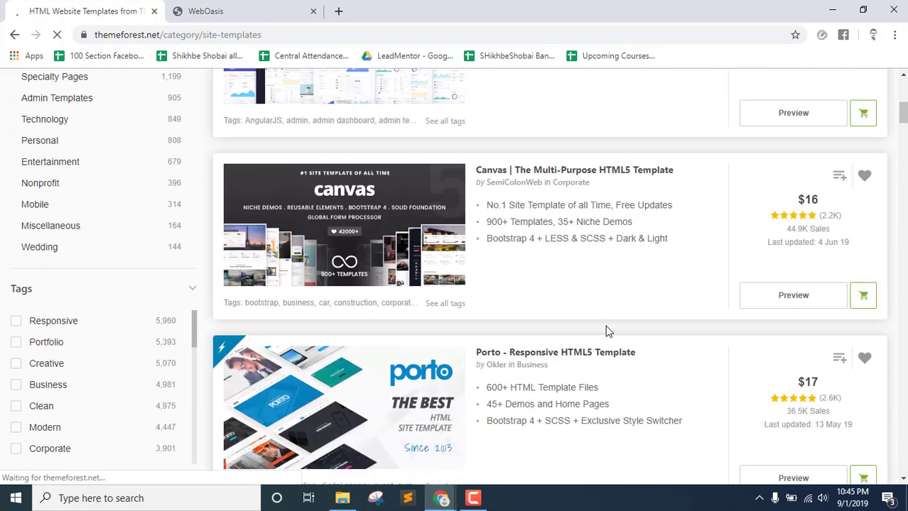
scroll(607, 331, down, 3)
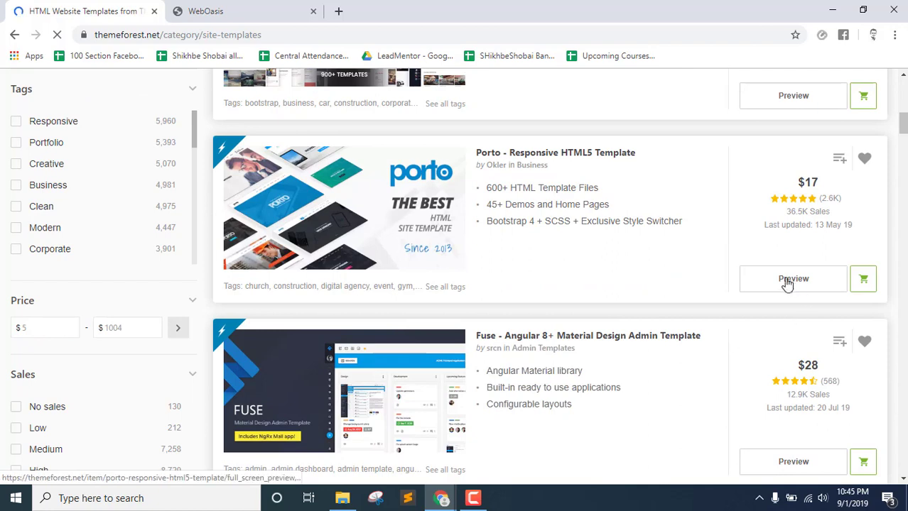
click(786, 282)
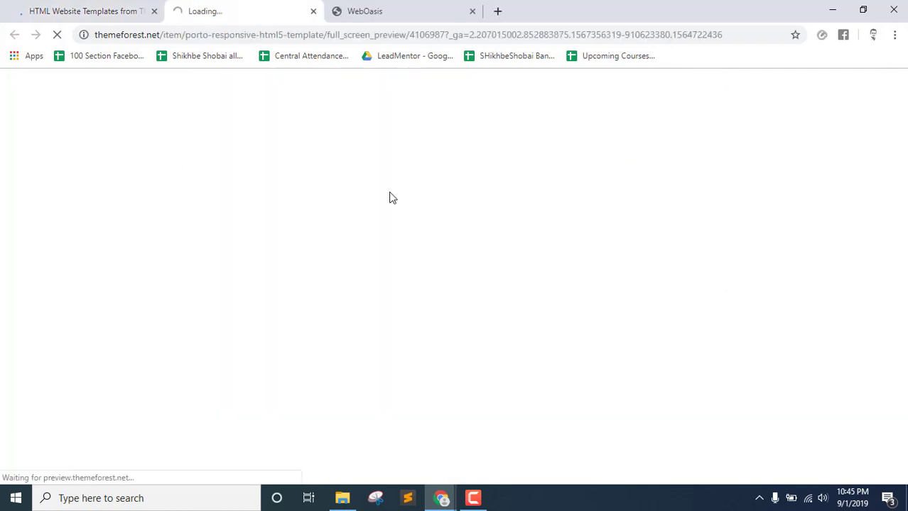
Search Google for dbbl in the WebOasis page's tab and open the Dutch-Bangla Bank internet banking login result
click(44, 7)
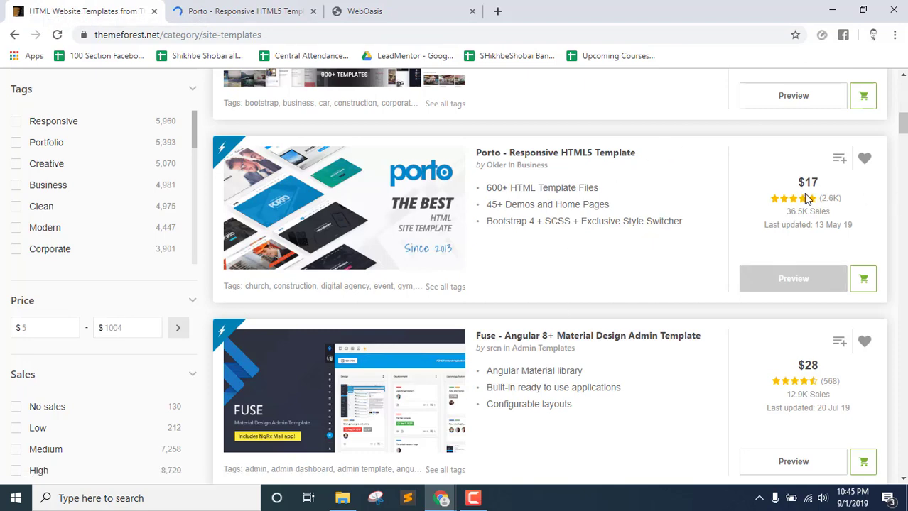
click(231, 8)
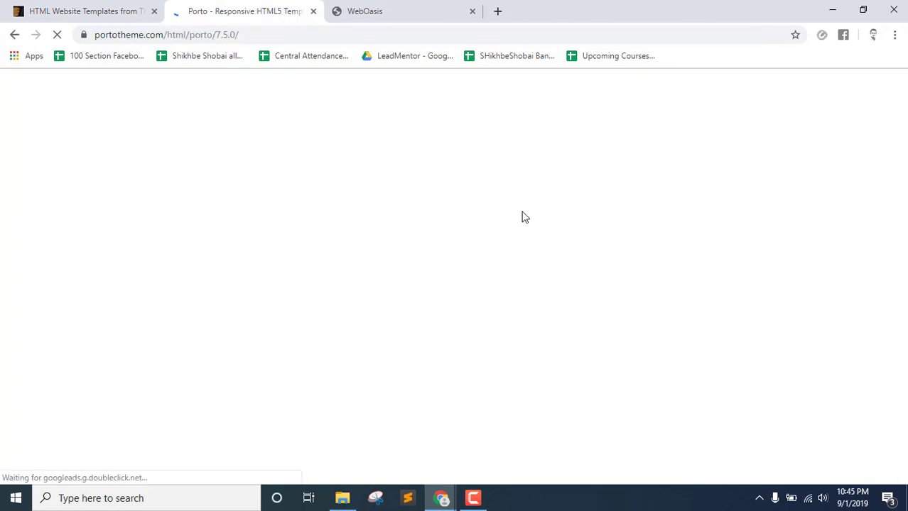
click(397, 11)
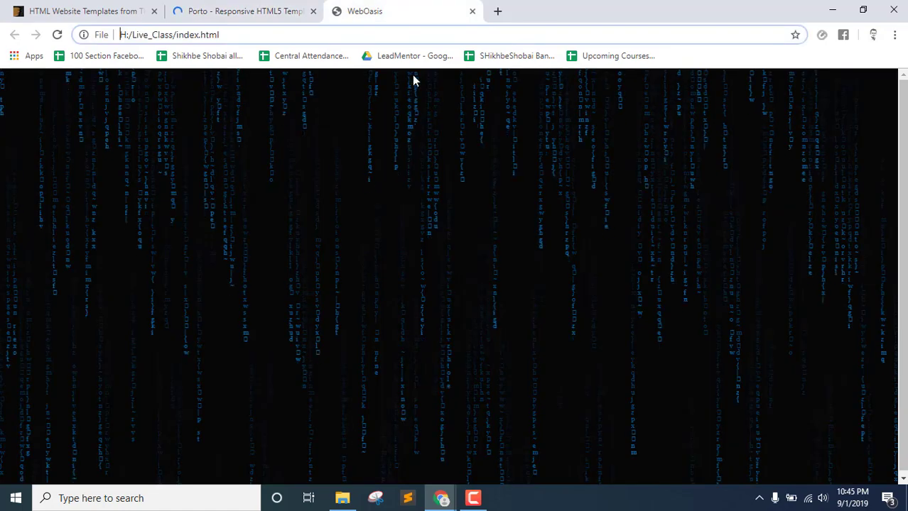
click(358, 32)
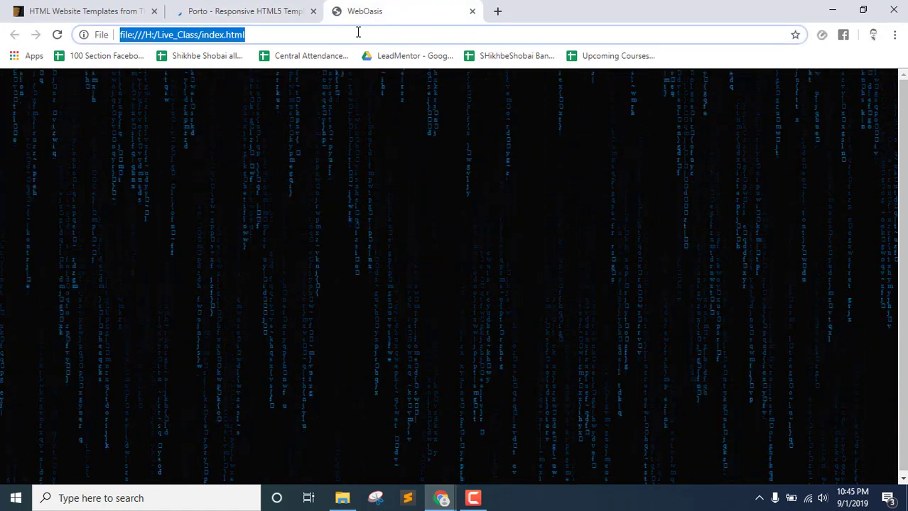
text(dbb)
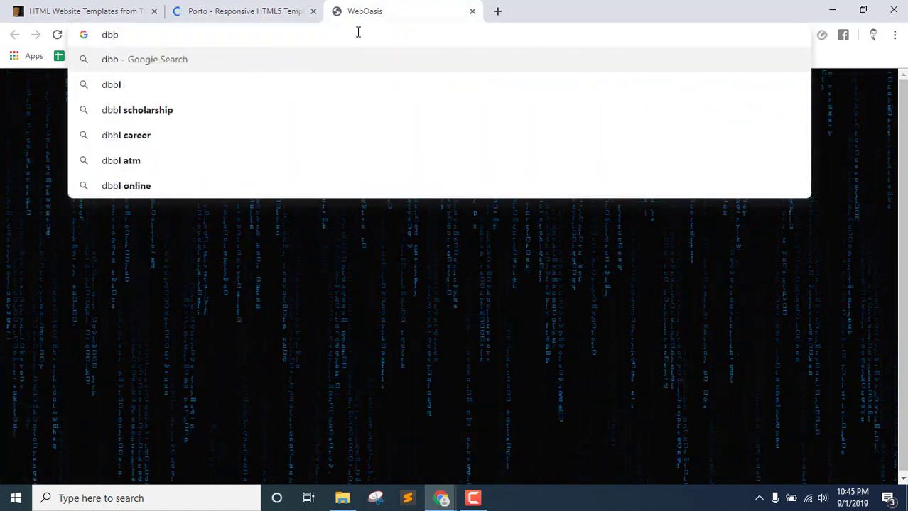
text(l)
key(Return)
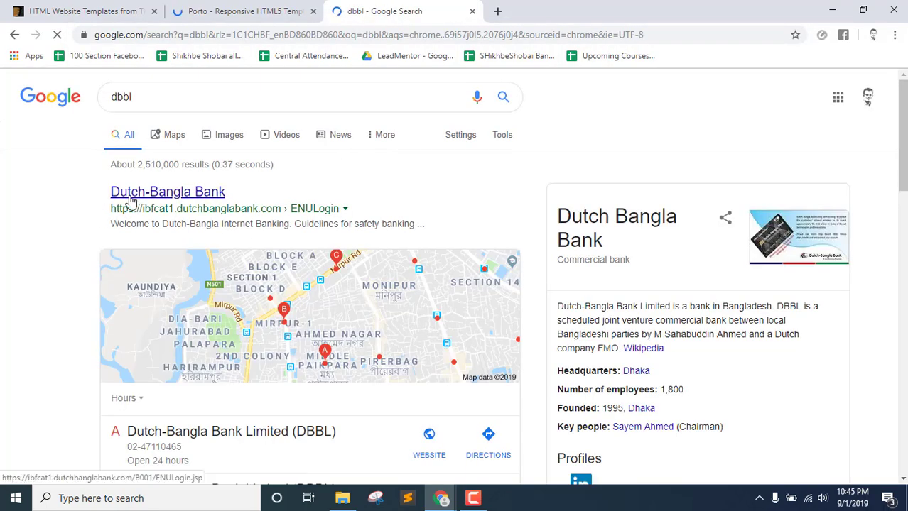
click(130, 200)
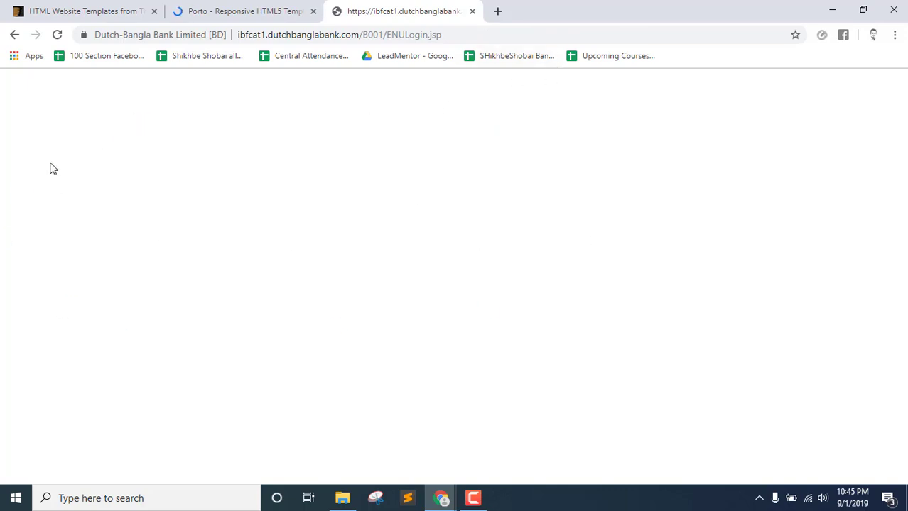
Replace the bank login page's address with a Google search for dutch bangla bank
drag(361, 35, 495, 42)
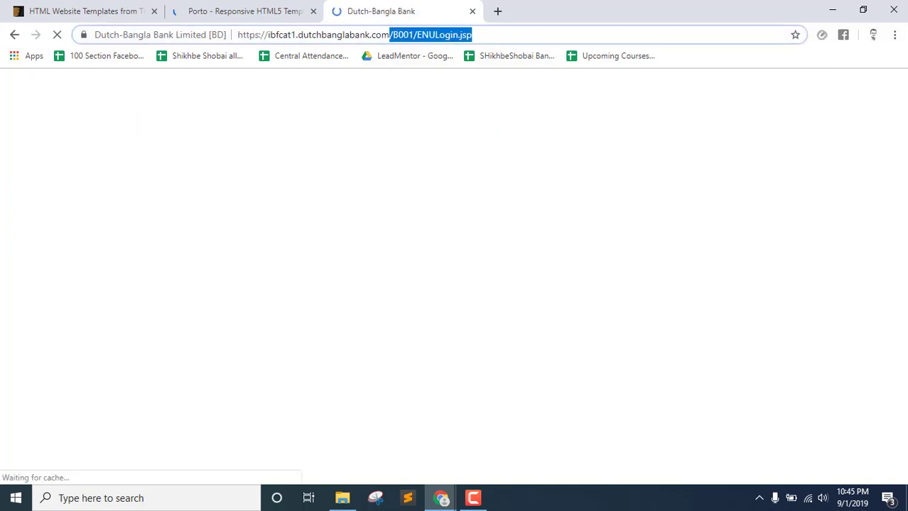
click(317, 35)
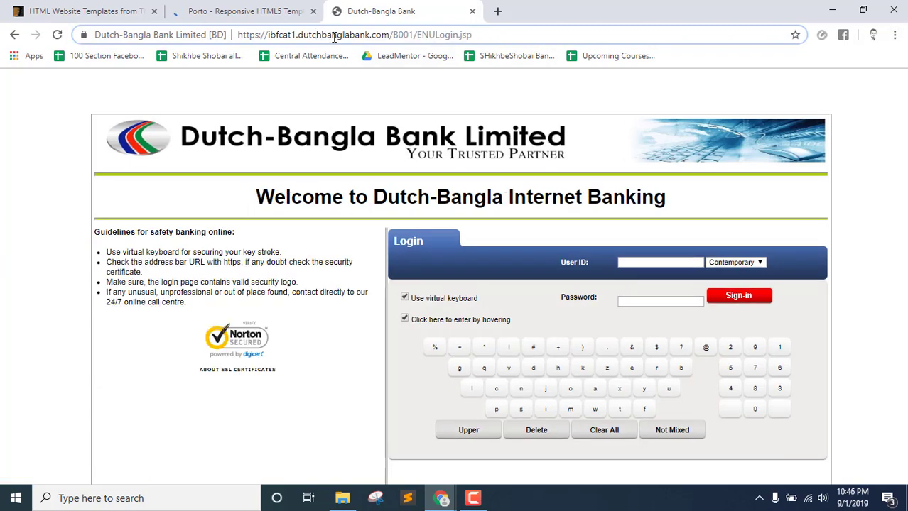
click(334, 36)
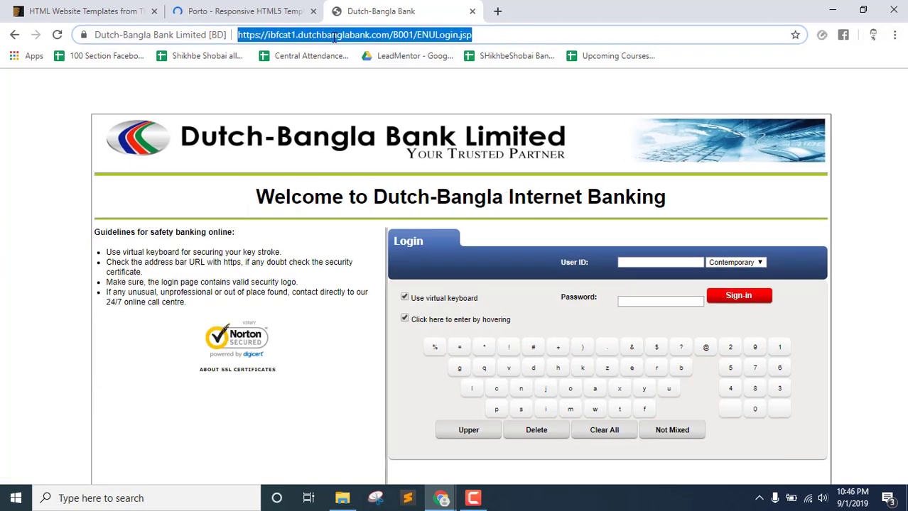
text(du)
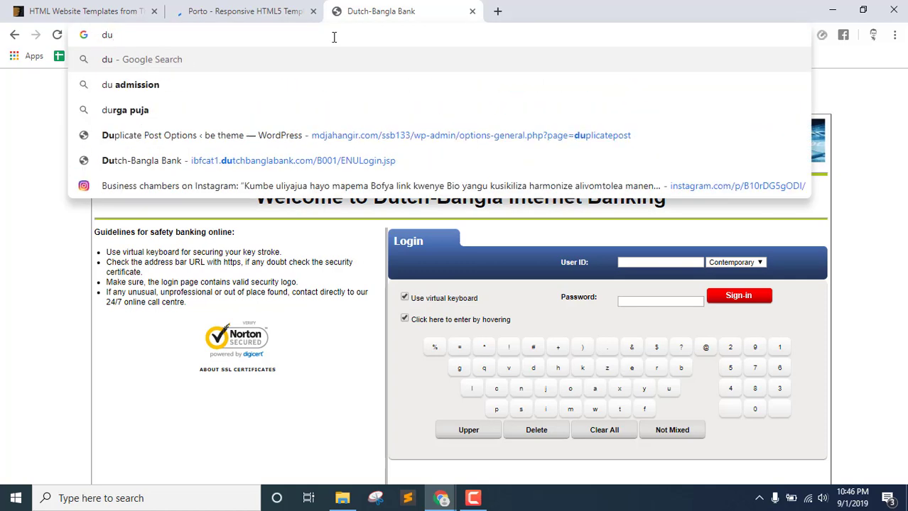
text(tch bang)
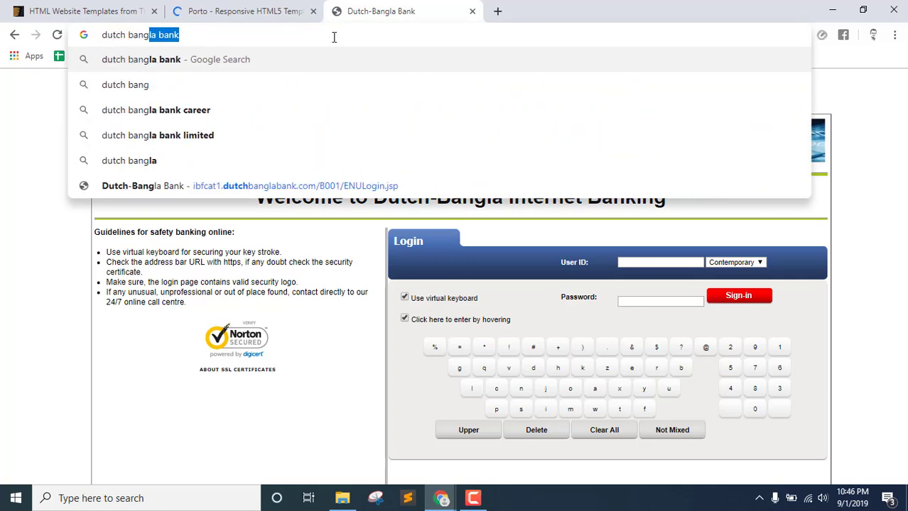
text(la bank)
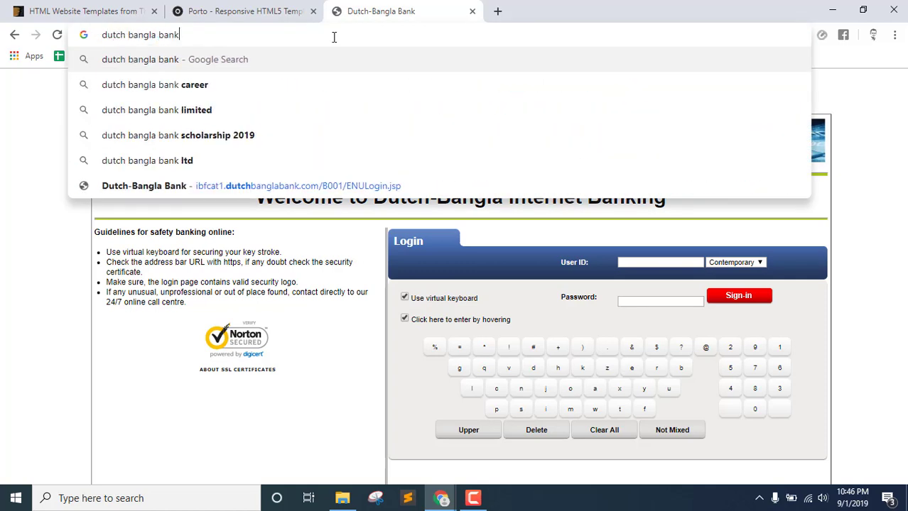
key(Return)
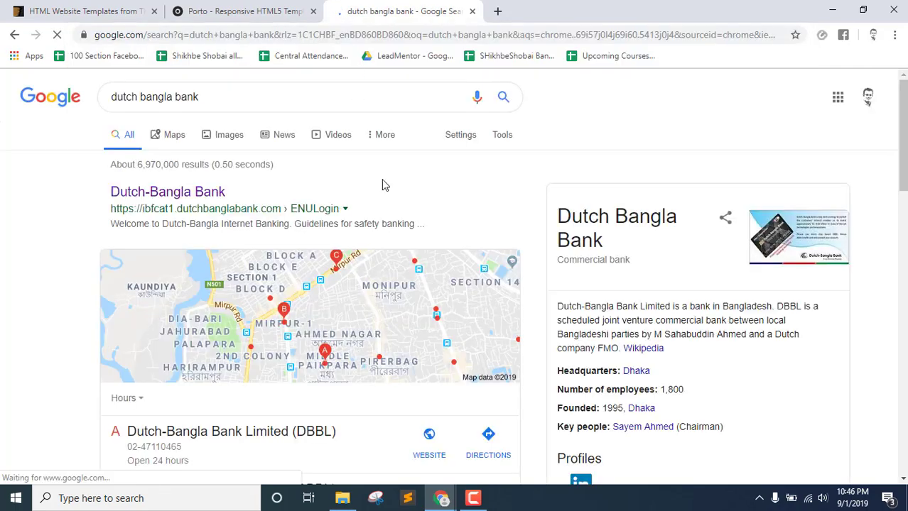
Open the Dutch Bangla Bank | Internet Banking search result in a new tab and switch to it
scroll(360, 215, down, 6)
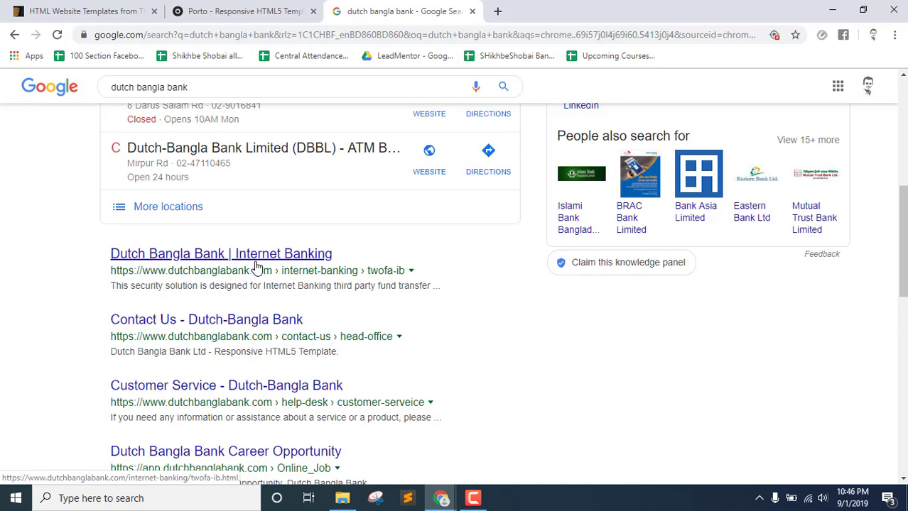
middle_click(257, 266)
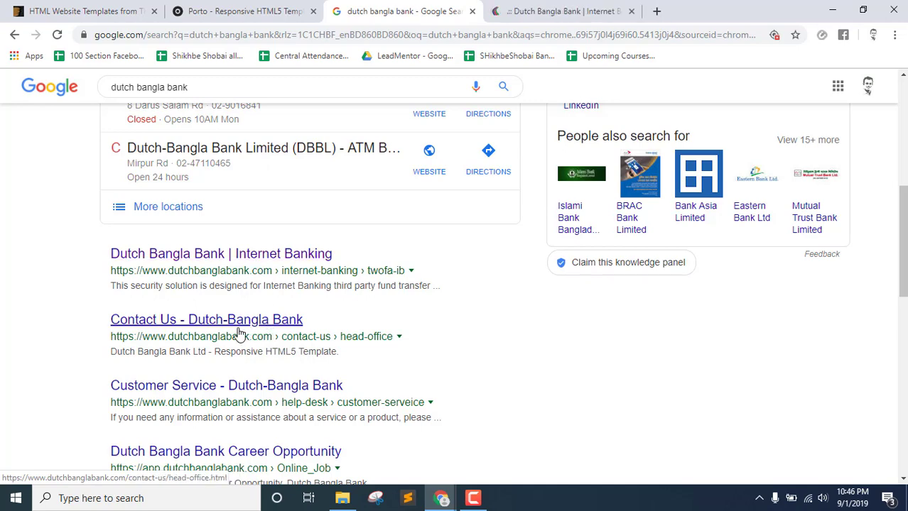
click(544, 11)
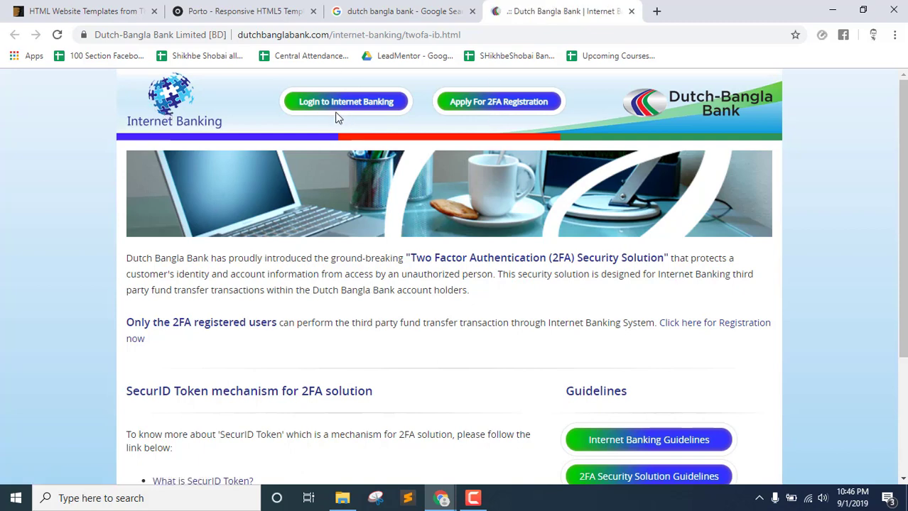
Shorten the page address to dutchbanglabank.com to load the bank's home page, and close the Google results tab
drag(331, 34, 888, 51)
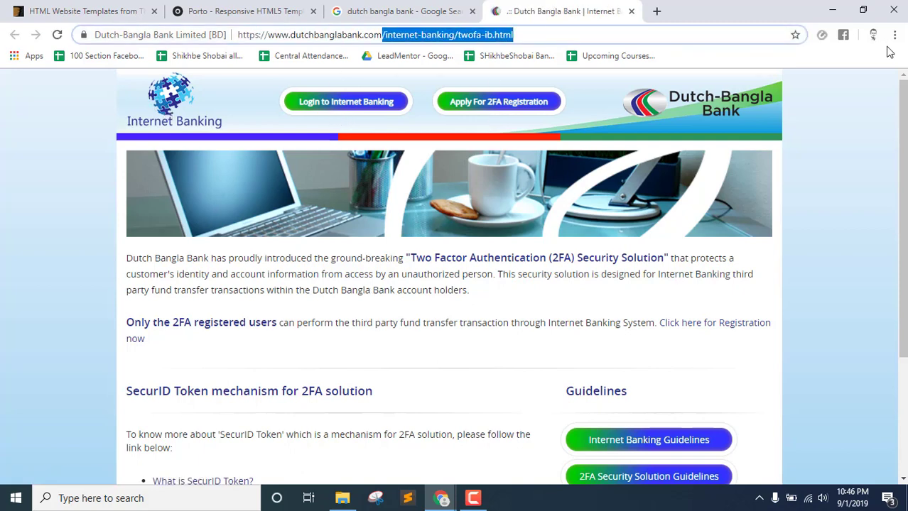
key(BackSpace)
key(Return)
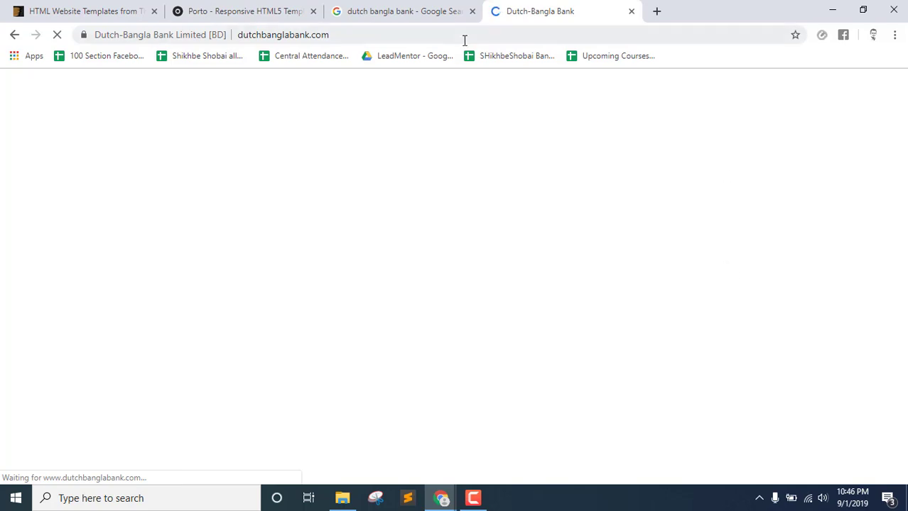
click(472, 11)
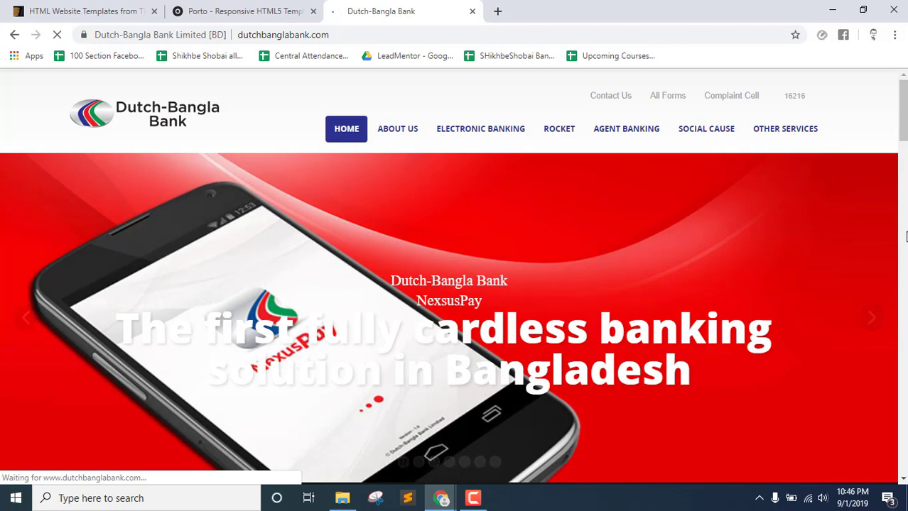
Look through the Dutch-Bangla Bank home page, from the banner slider down to the footer and back up
scroll(578, 260, down, 6)
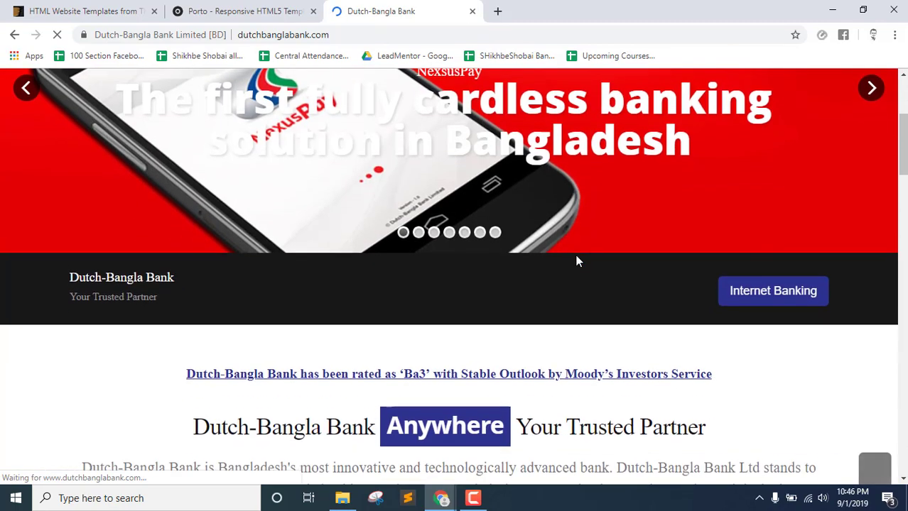
scroll(577, 260, down, 8)
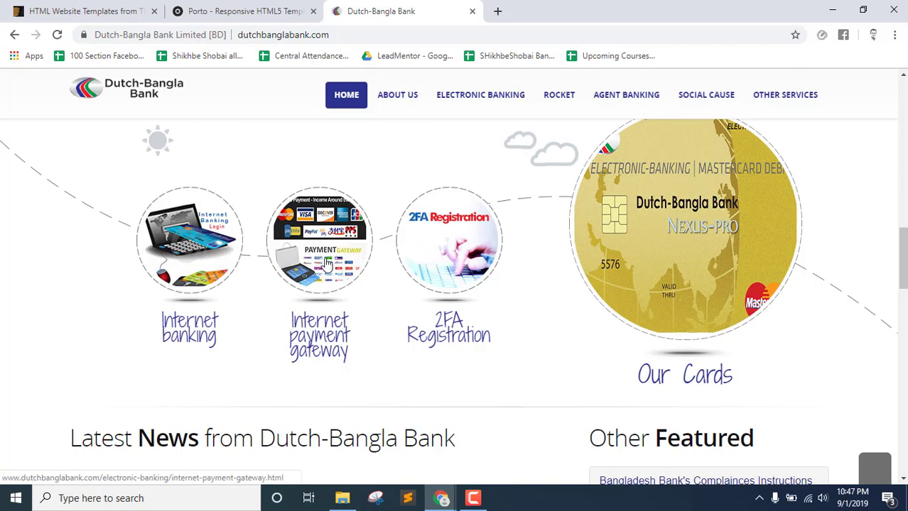
scroll(242, 328, down, 3)
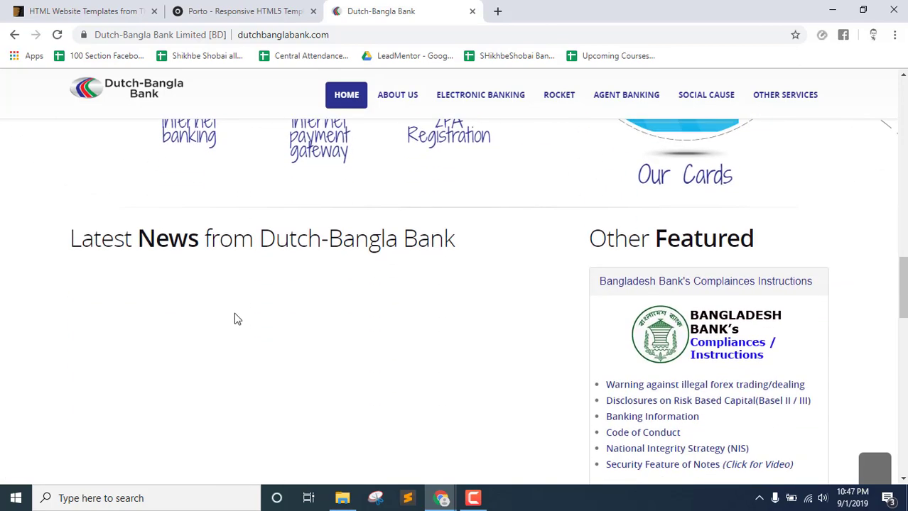
scroll(237, 319, down, 10)
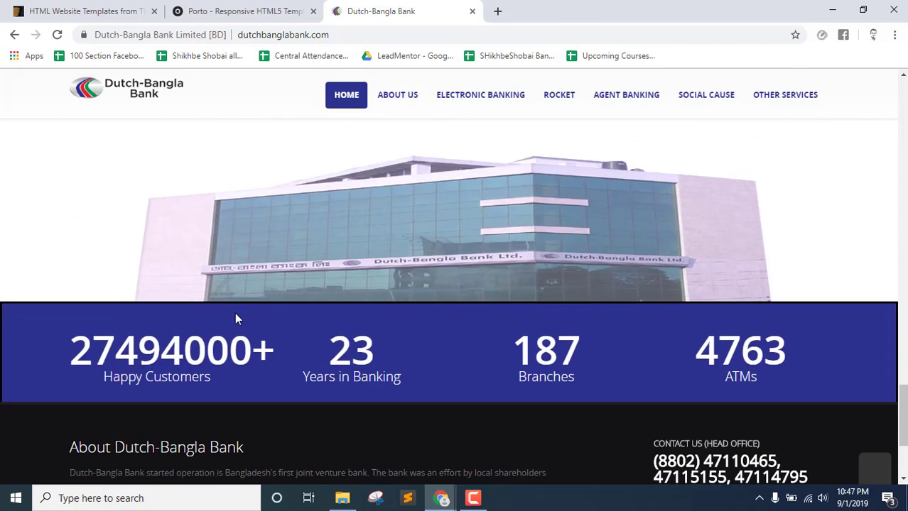
scroll(237, 318, down, 3)
scroll(236, 319, up, 15)
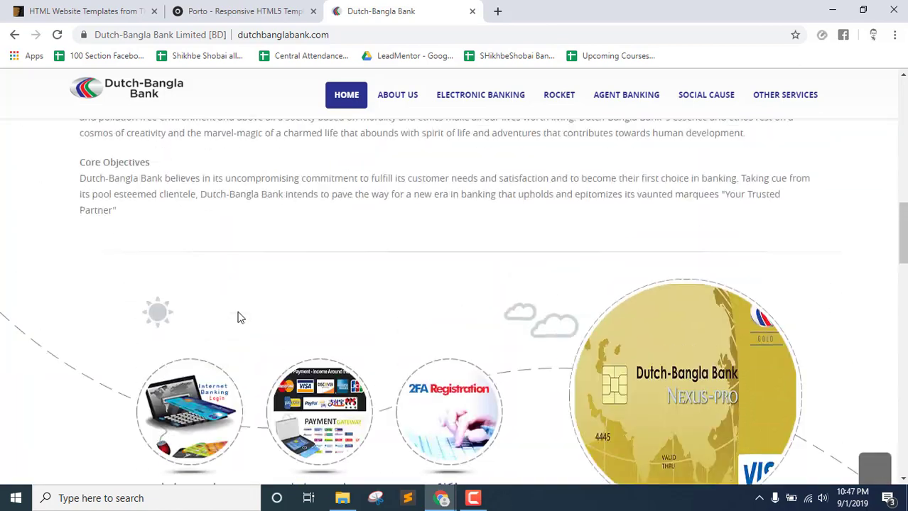
scroll(238, 317, up, 10)
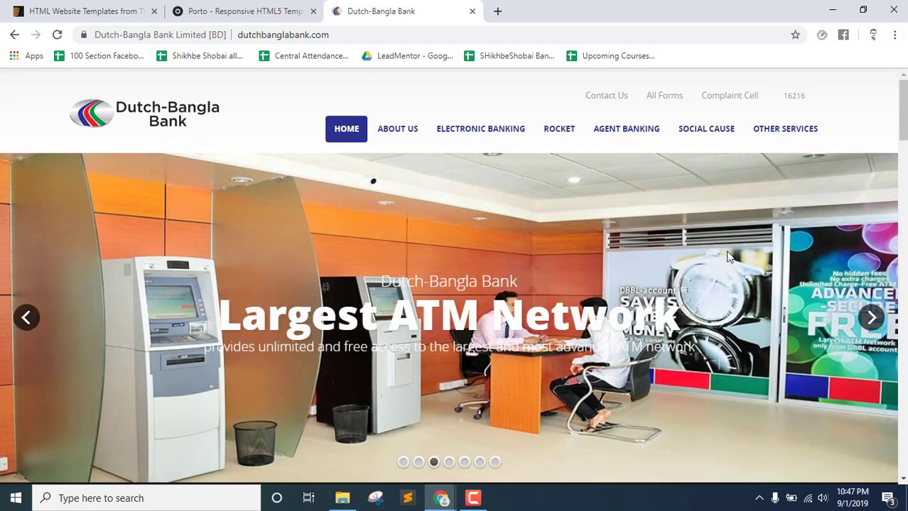
scroll(604, 363, down, 10)
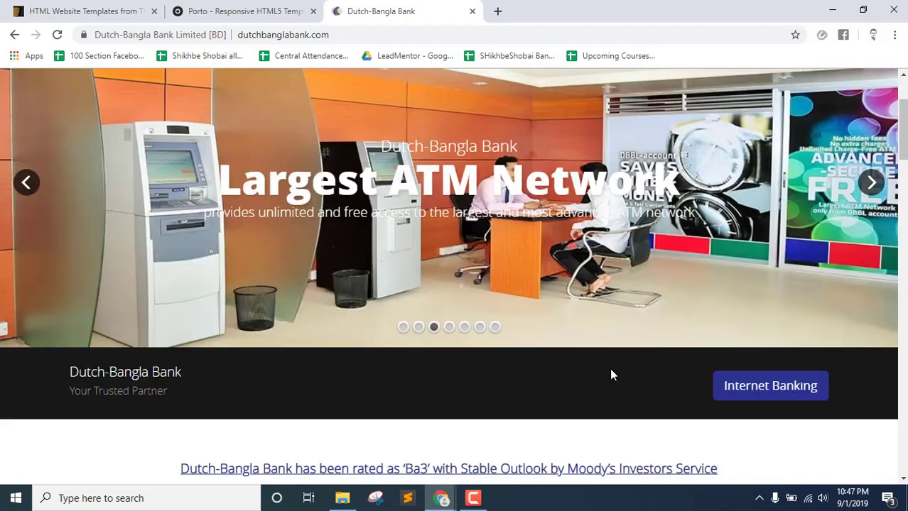
scroll(602, 359, down, 5)
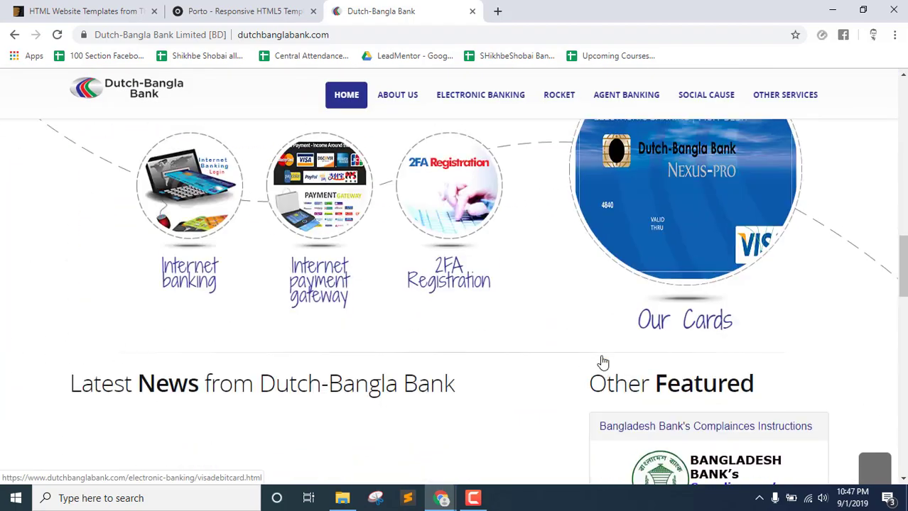
scroll(477, 407, down, 3)
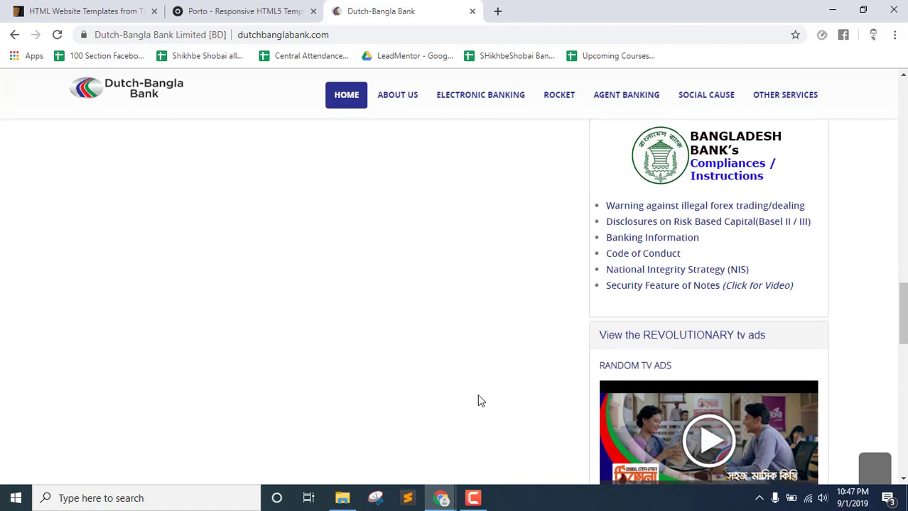
scroll(478, 401, down, 3)
scroll(478, 401, up, 1)
scroll(479, 401, up, 20)
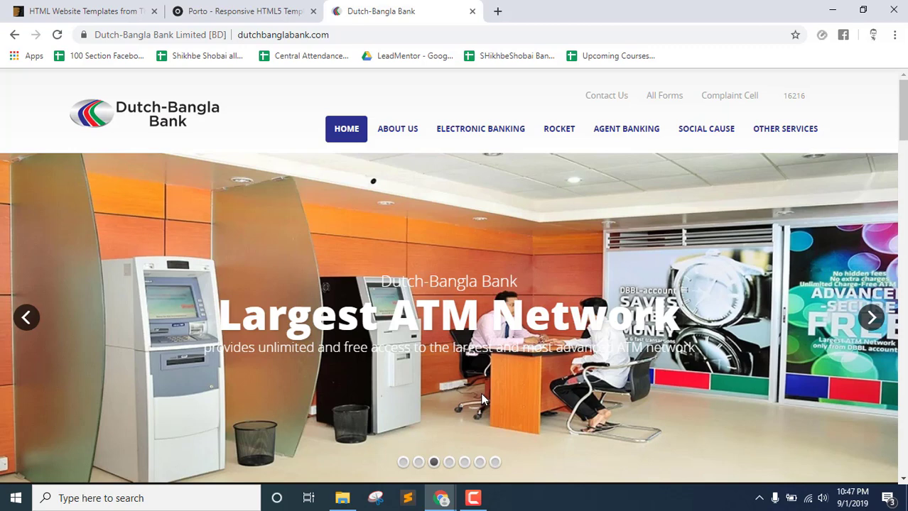
Return to the ThemeForest site templates list and open the Porto - Responsive HTML5 Template item page
click(206, 9)
click(99, 9)
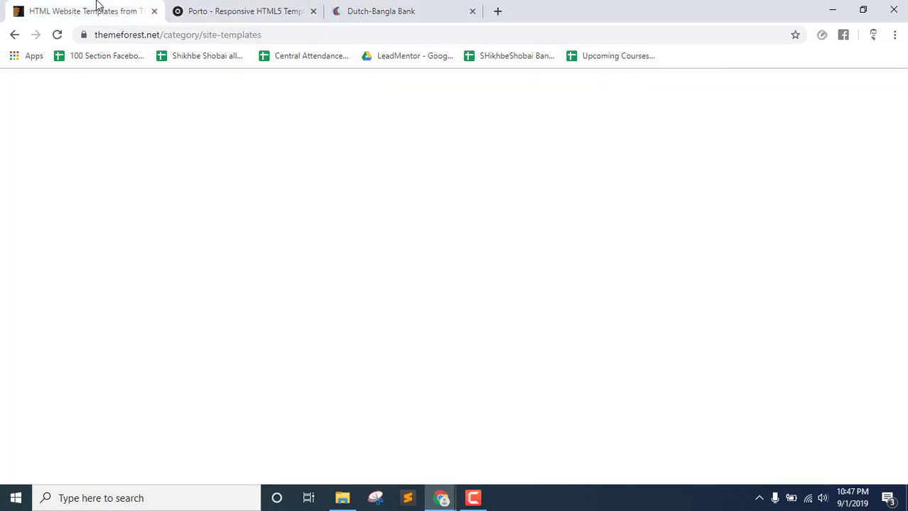
scroll(739, 373, up, 3)
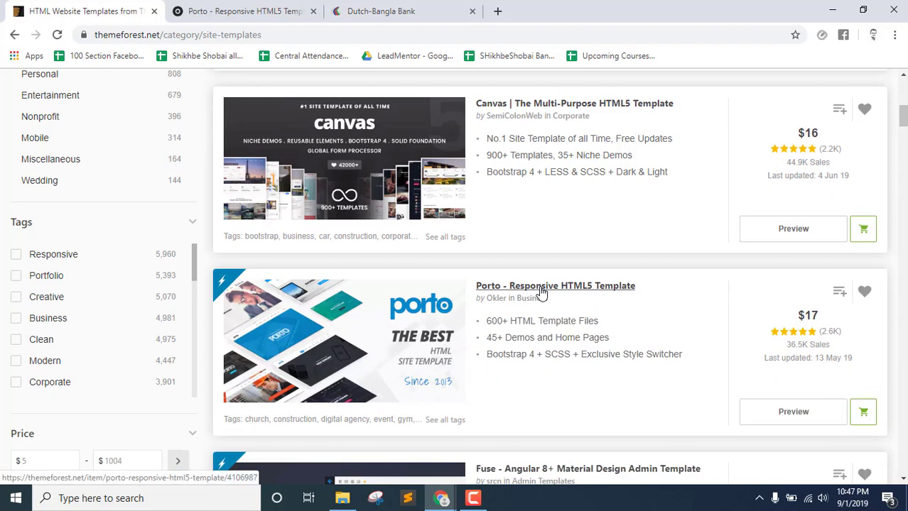
click(542, 289)
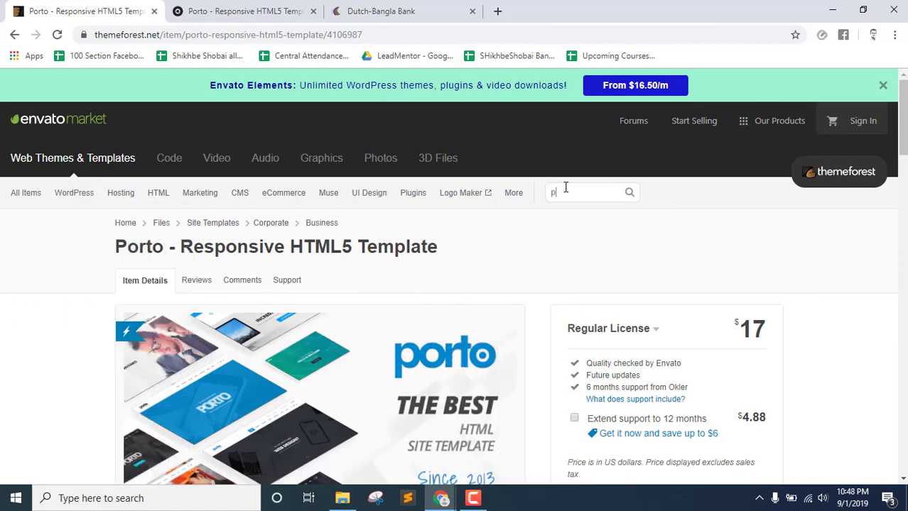
Search ThemeForest for porto and look at the first matching templates
key(Return)
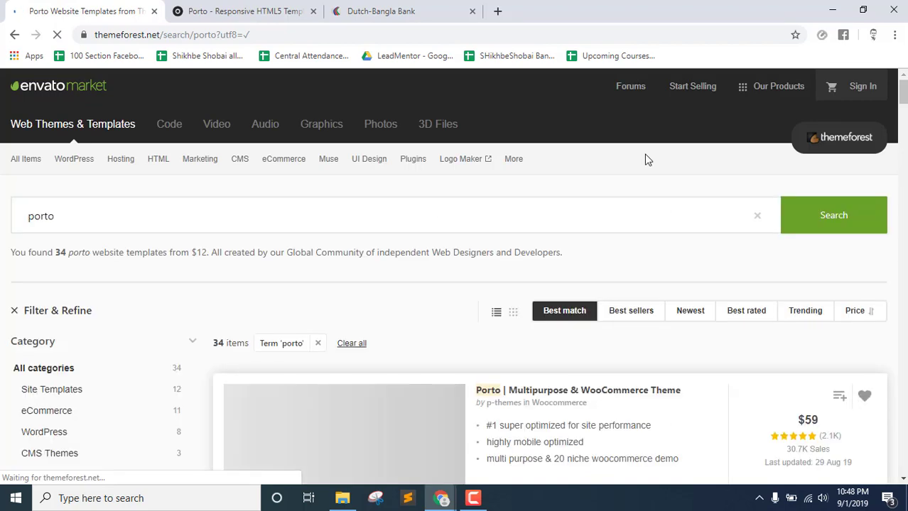
scroll(658, 188, down, 1)
scroll(658, 190, down, 1)
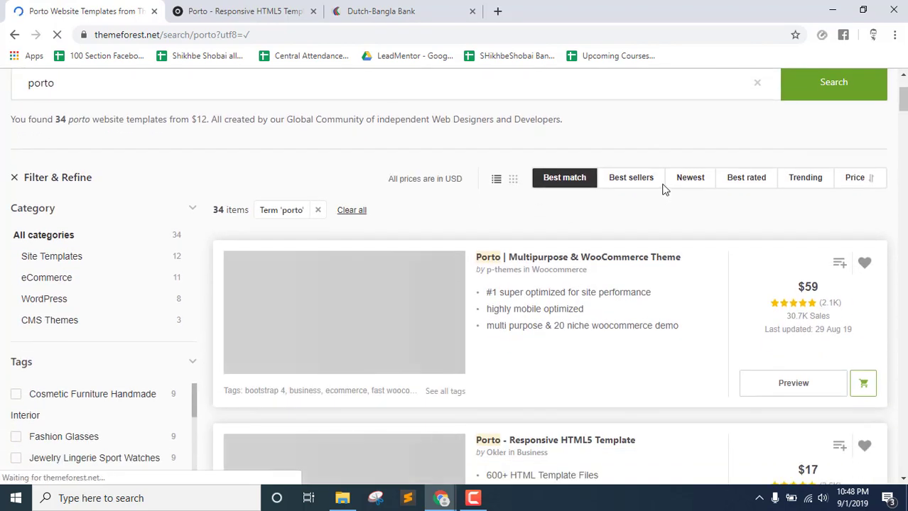
Open the live preview and the item page of Porto | Multipurpose & WooCommerce Theme, keeping the preview in a separate tab
click(790, 383)
click(49, 8)
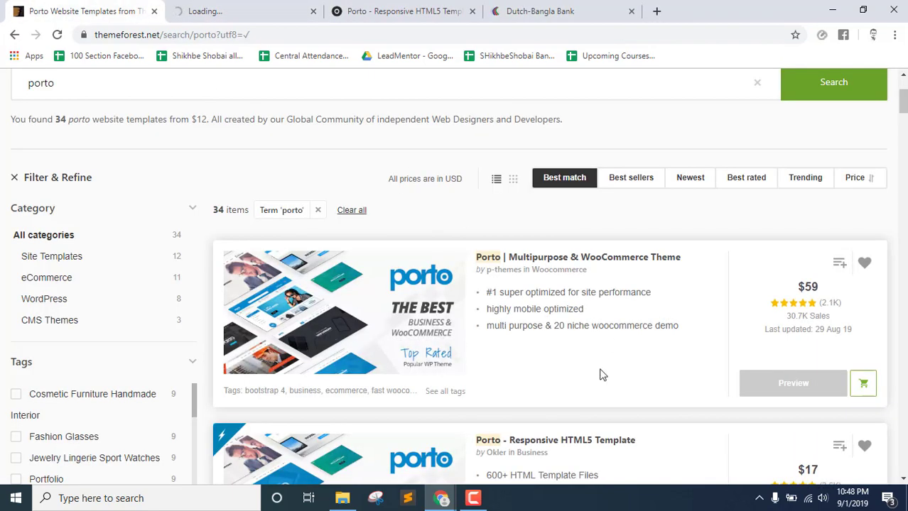
click(483, 258)
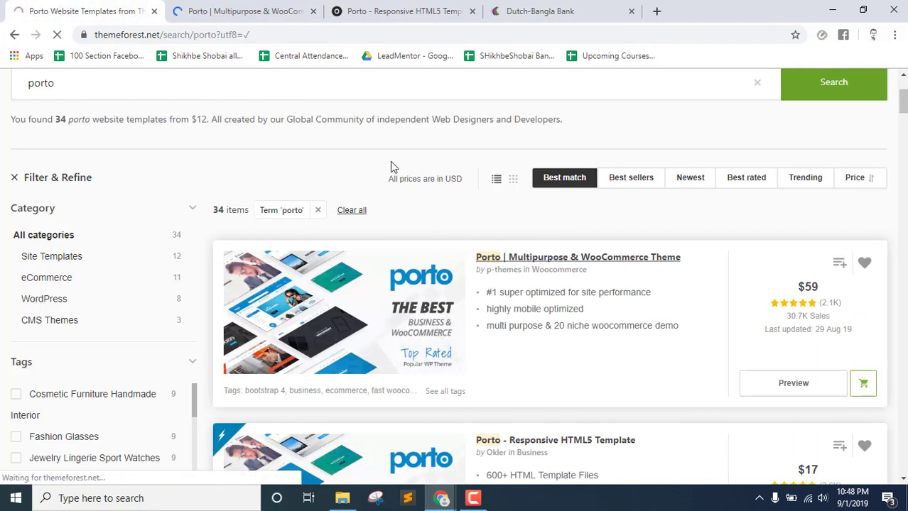
Close the Porto - Responsive HTML5 Template tab and show the WooCommerce theme's live preview without the marketplace frame
click(397, 6)
key(ctrl+Tab)
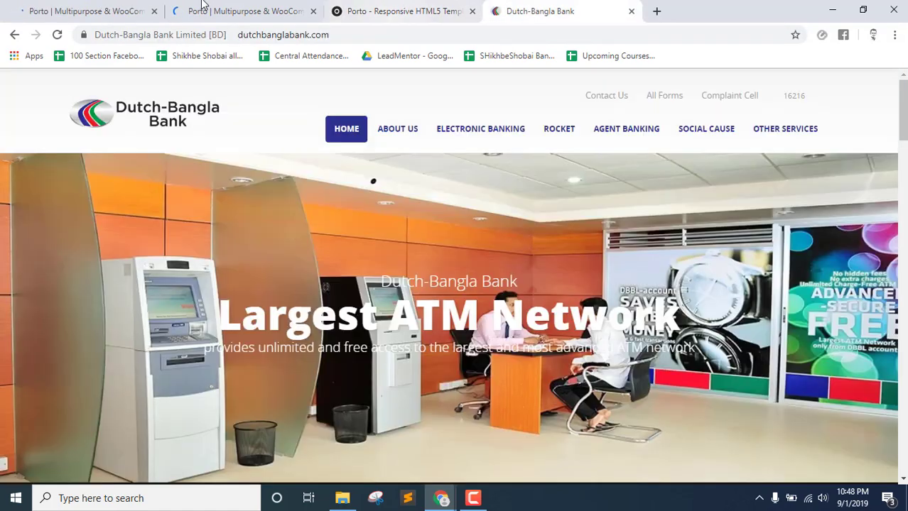
click(202, 6)
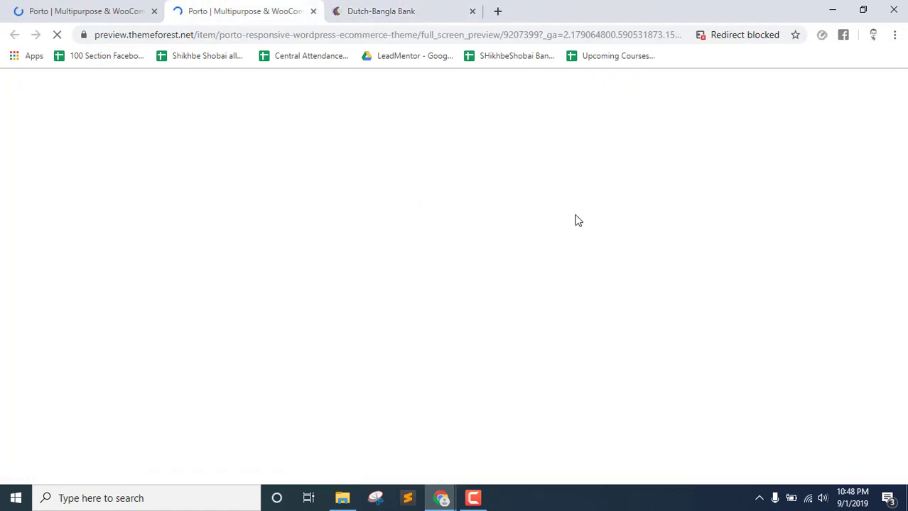
click(866, 89)
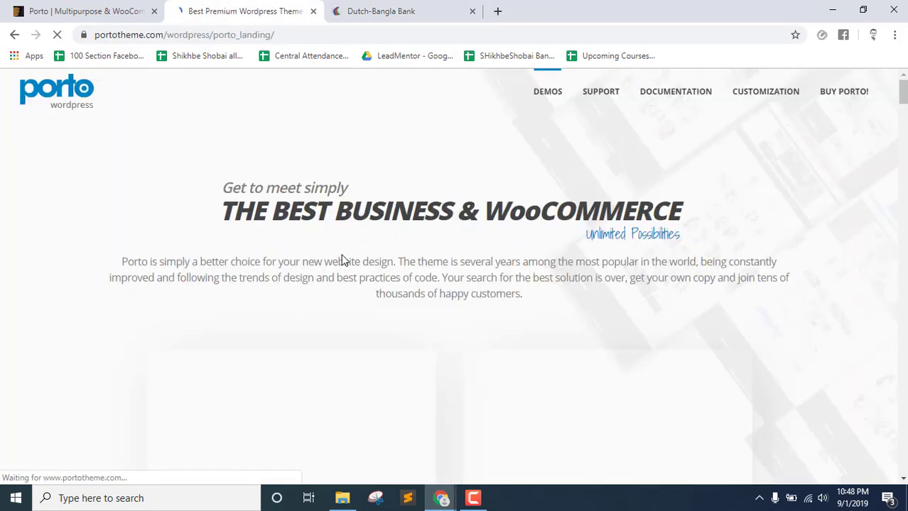
Go to the classic variations of the Main Business Demo and open the Home Classic demo
scroll(342, 260, down, 3)
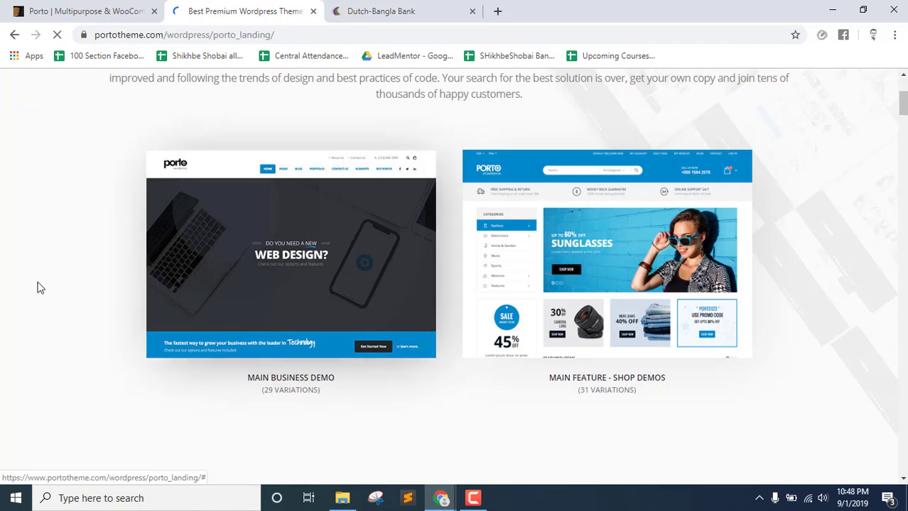
click(288, 298)
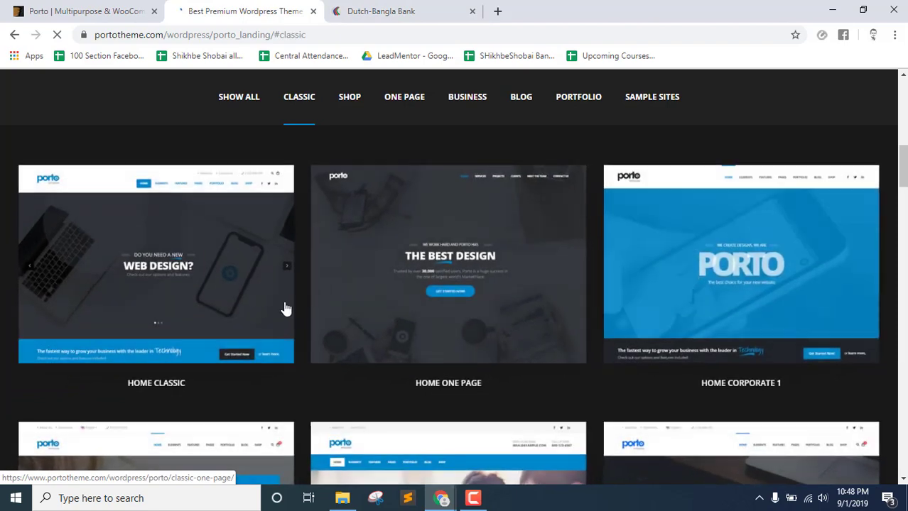
click(95, 279)
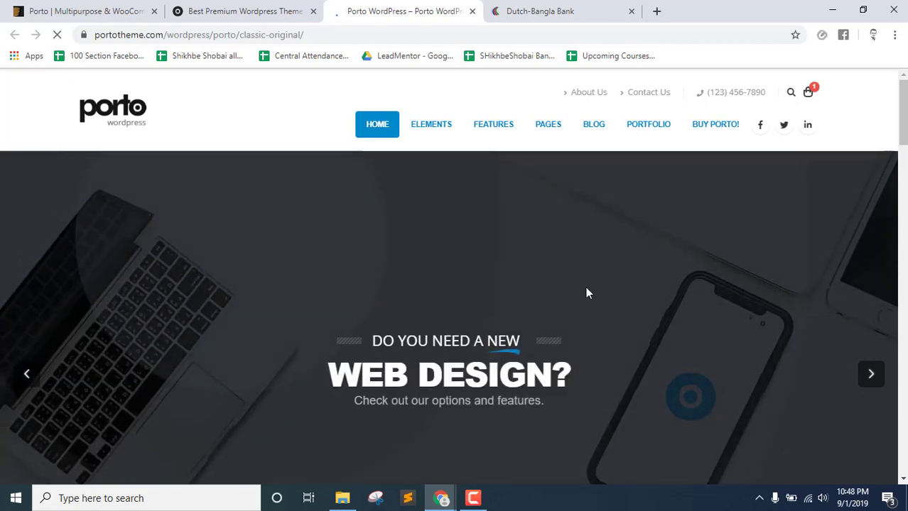
Look through the Home Classic demo page, from the banner down to the footer and back up to the features section
scroll(585, 288, down, 5)
scroll(587, 292, down, 3)
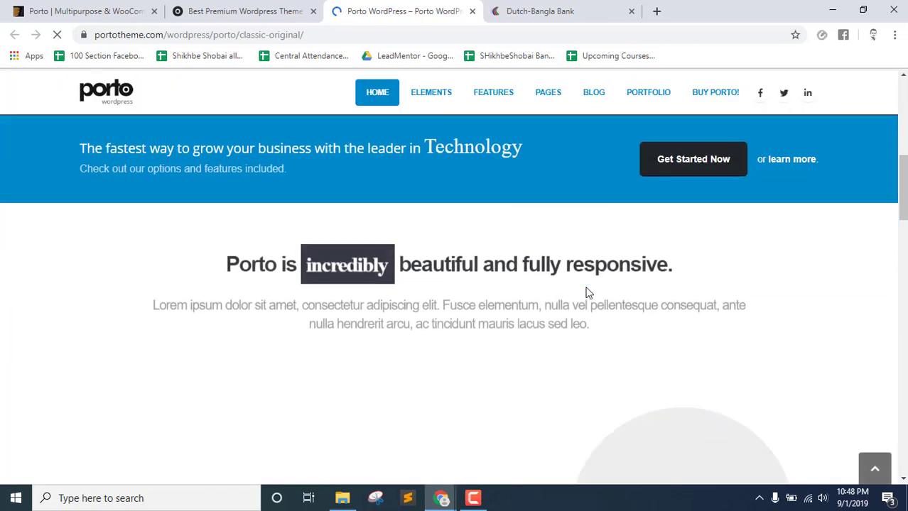
scroll(513, 253, down, 3)
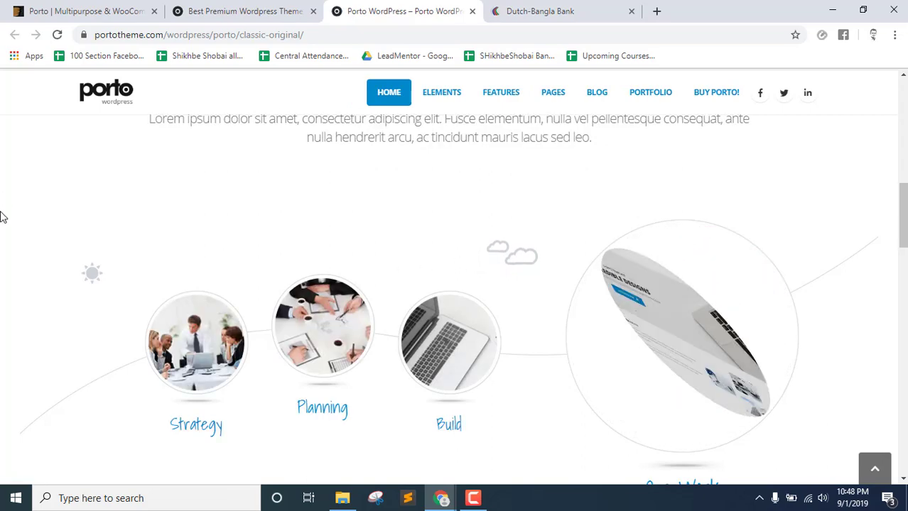
scroll(3, 227, down, 3)
scroll(3, 245, down, 6)
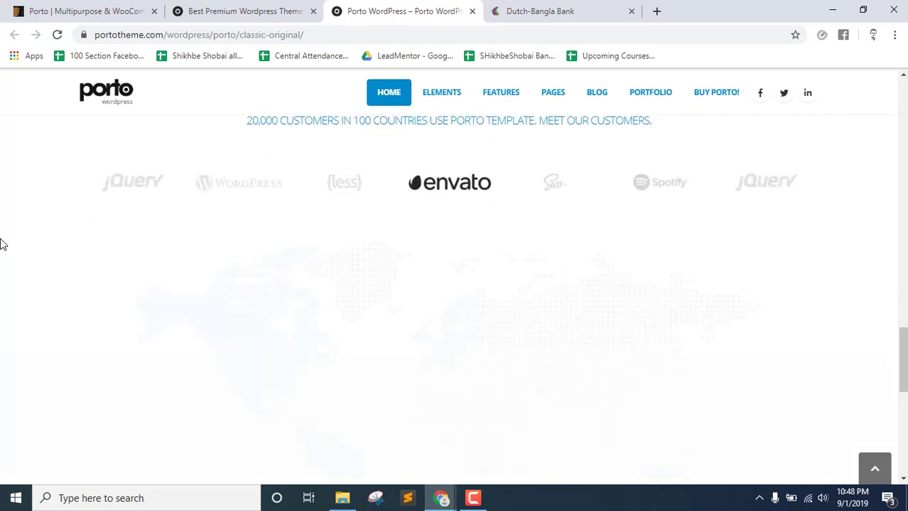
scroll(3, 244, up, 2)
scroll(2, 244, down, 6)
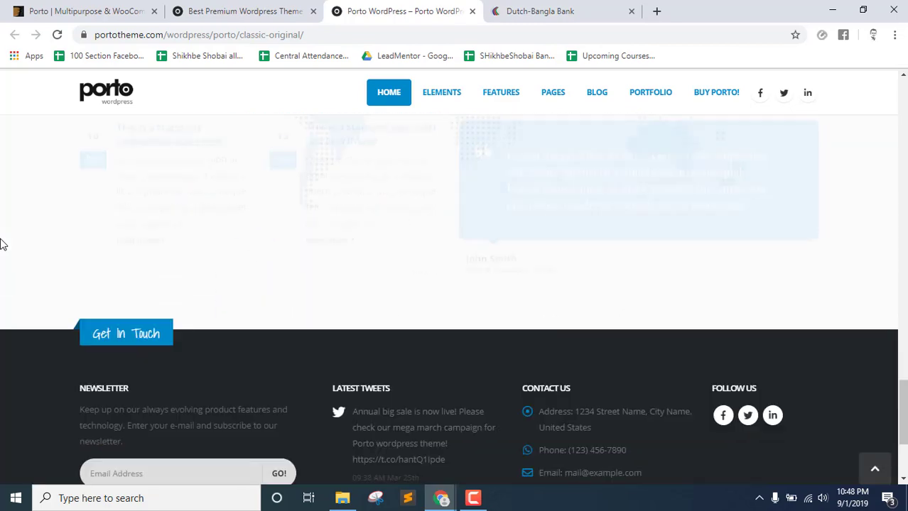
scroll(2, 244, up, 5)
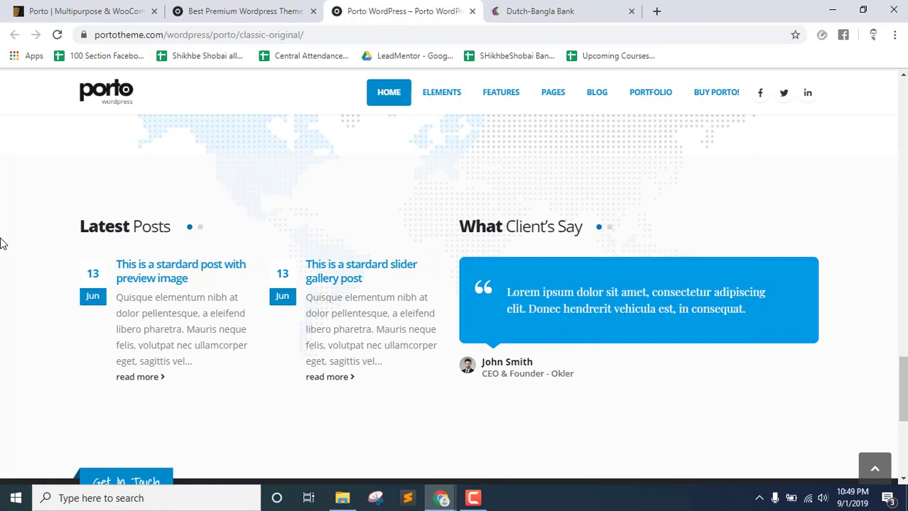
scroll(2, 244, up, 8)
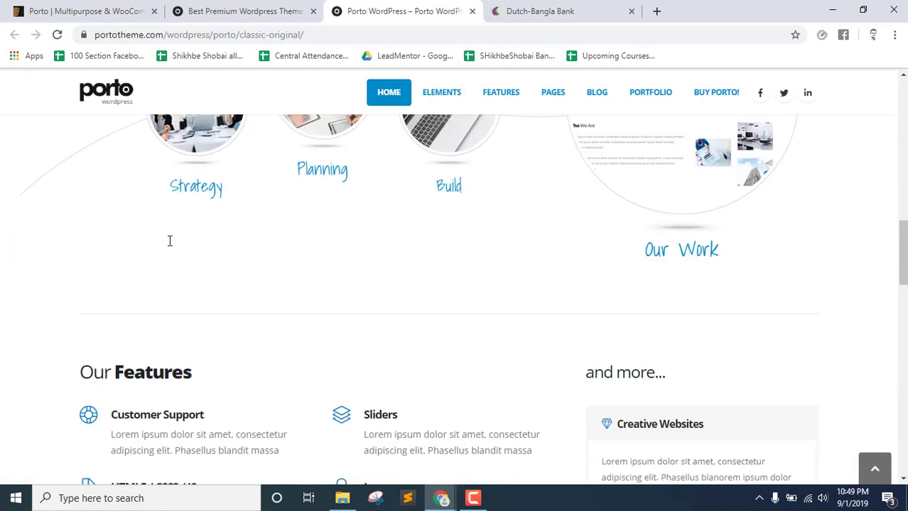
Return to the Porto WooCommerce theme's item page and highlight its Regular License price
click(246, 5)
click(78, 10)
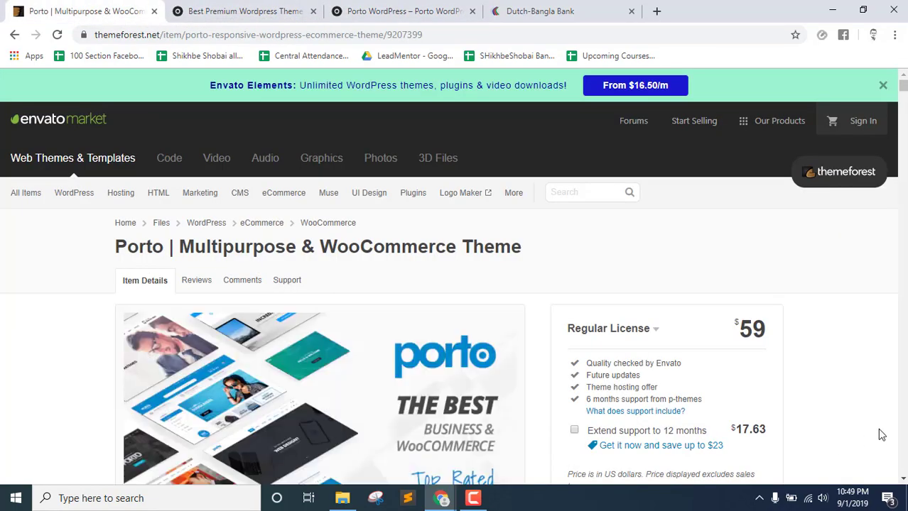
drag(730, 328, 773, 323)
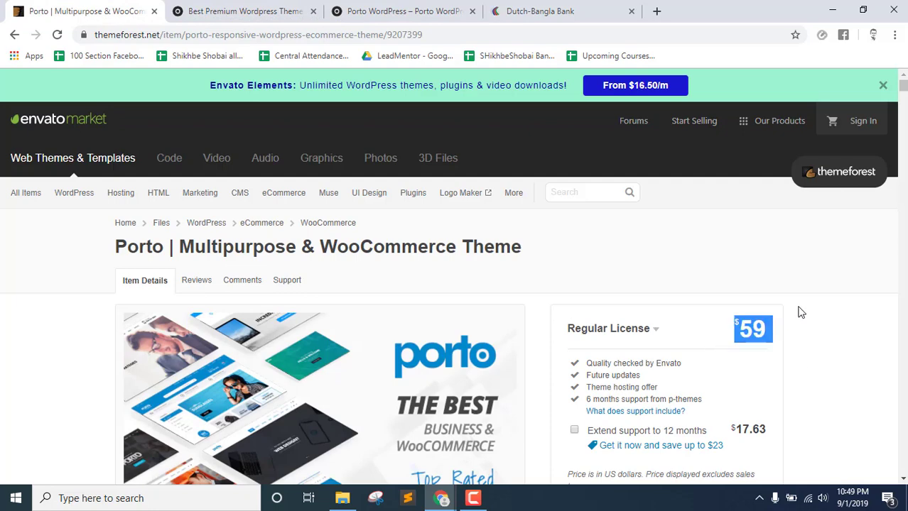
scroll(802, 312, down, 2)
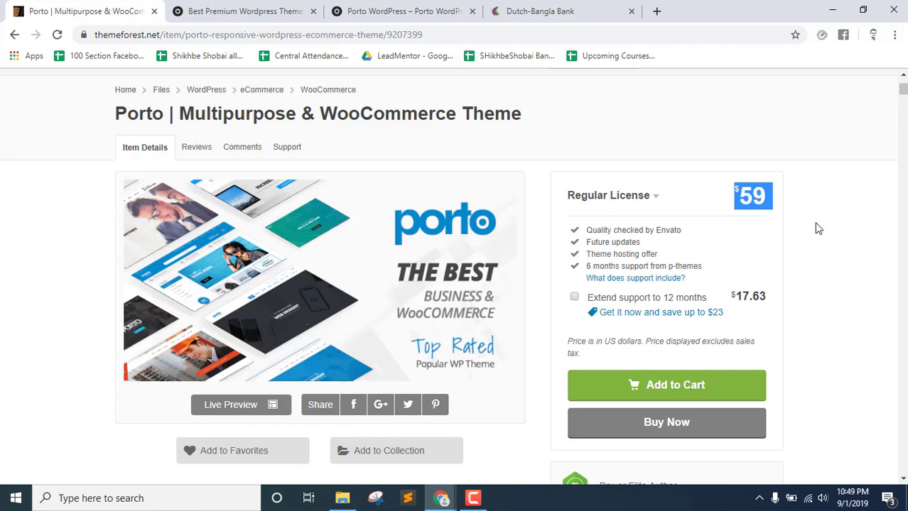
Compare the Dutch-Bangla Bank home page with the Porto theme's item page, including the bank's banner and introduction section
click(569, 5)
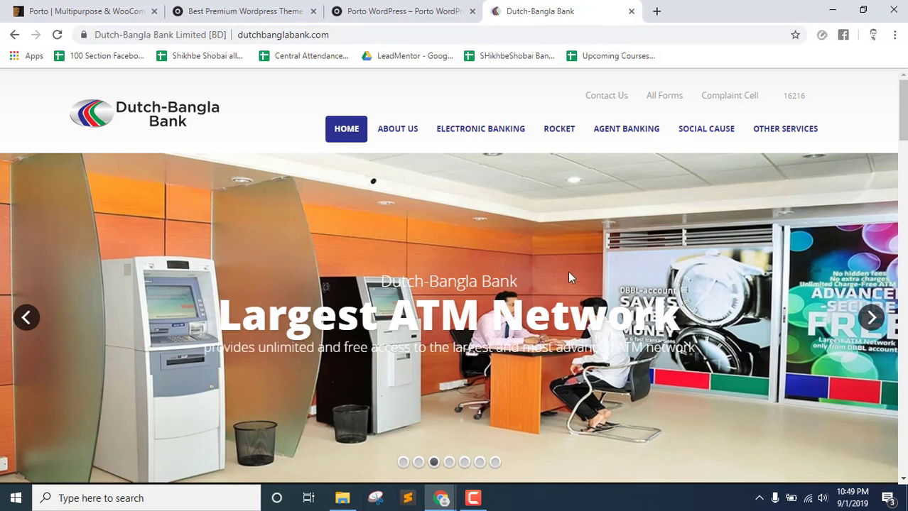
click(74, 10)
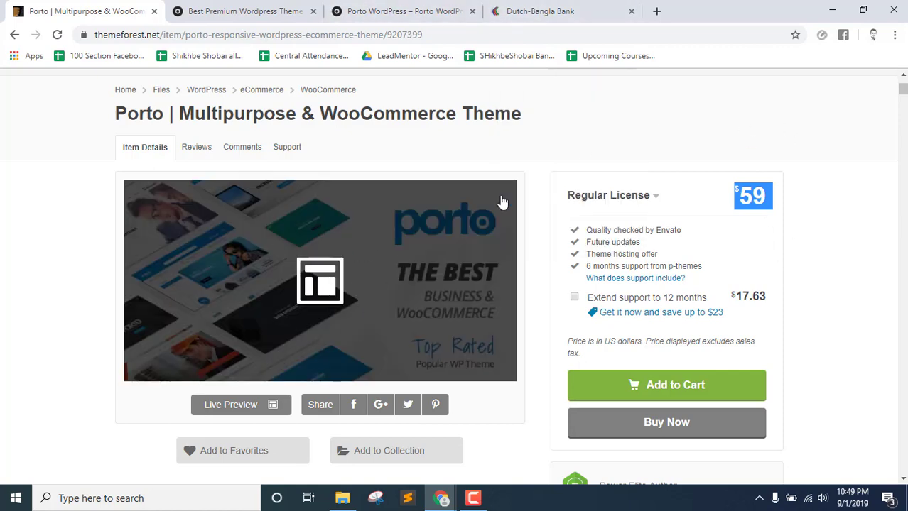
click(556, 15)
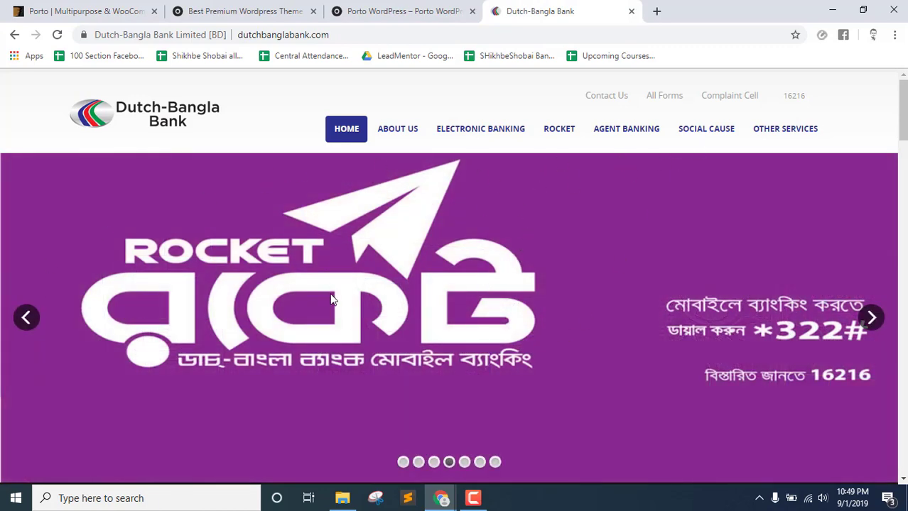
click(61, 9)
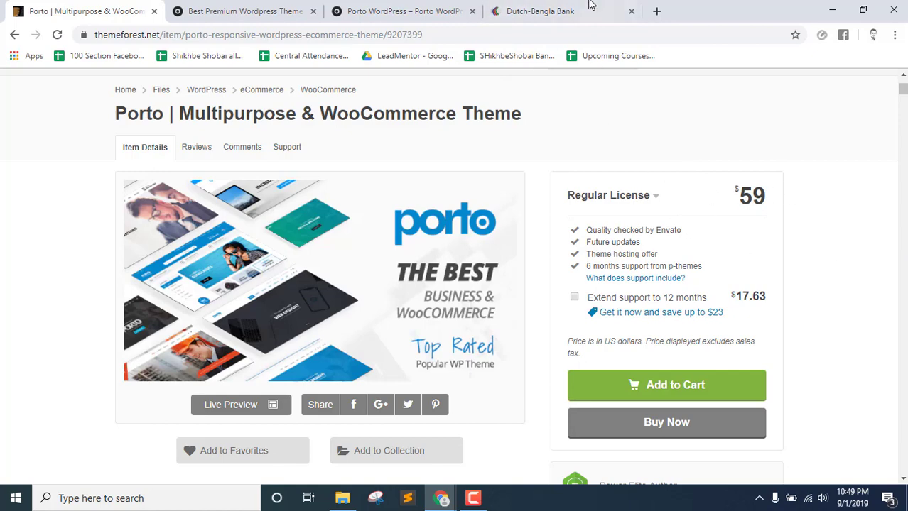
key(ctrl+shift+Tab)
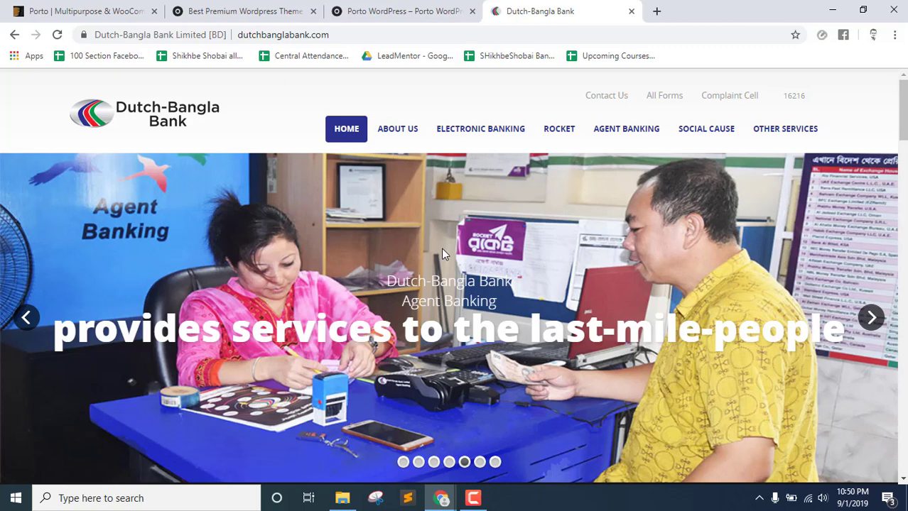
click(85, 10)
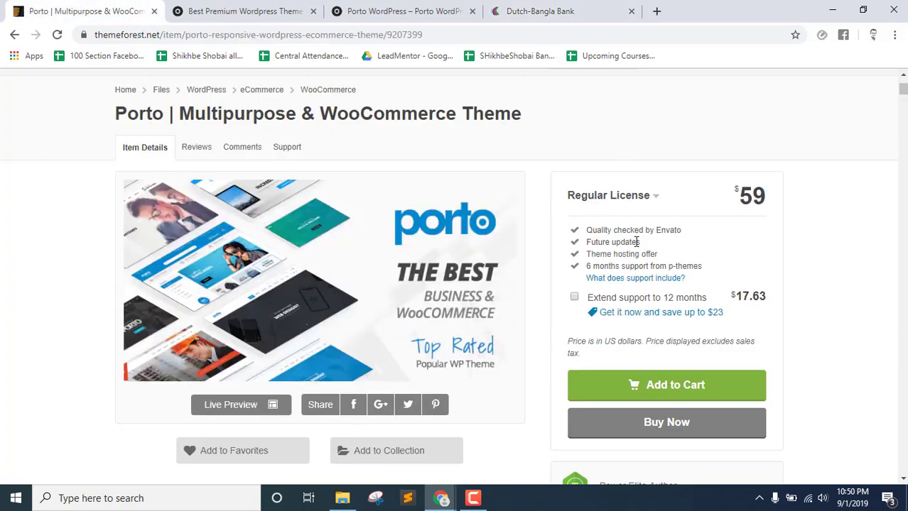
click(565, 9)
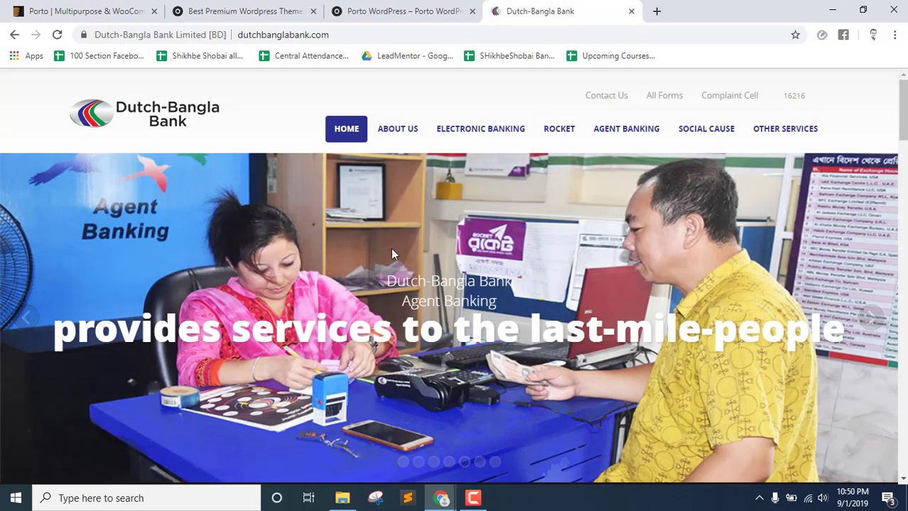
scroll(392, 253, down, 5)
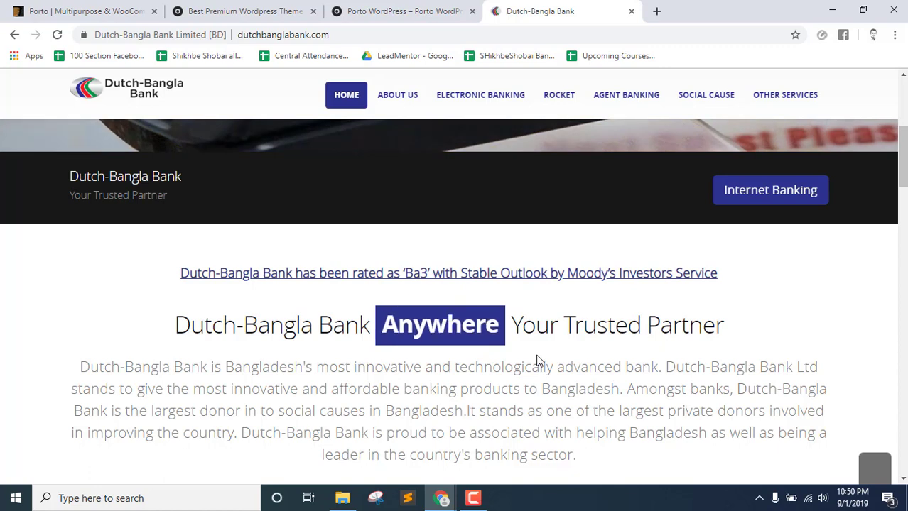
scroll(689, 342, up, 5)
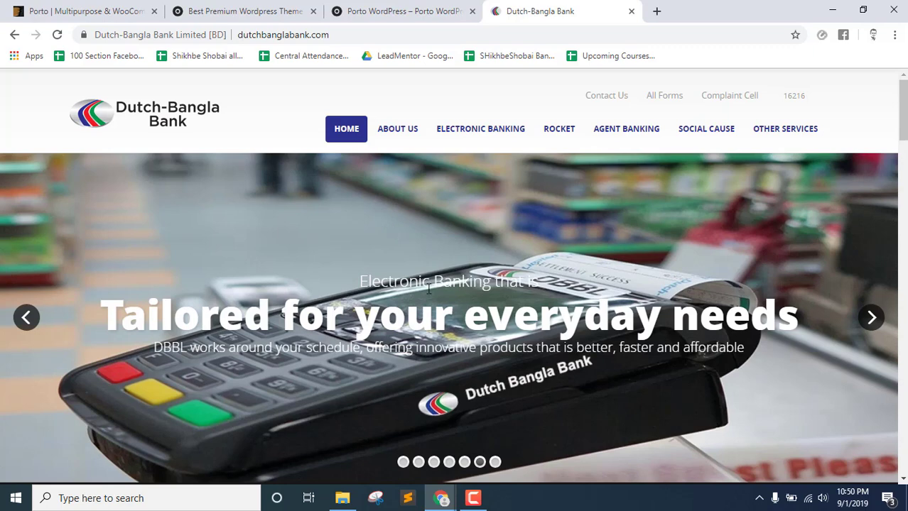
Go back to the Porto item page, highlight the Regular License price again, and clear the selection
key(ctrl+Tab)
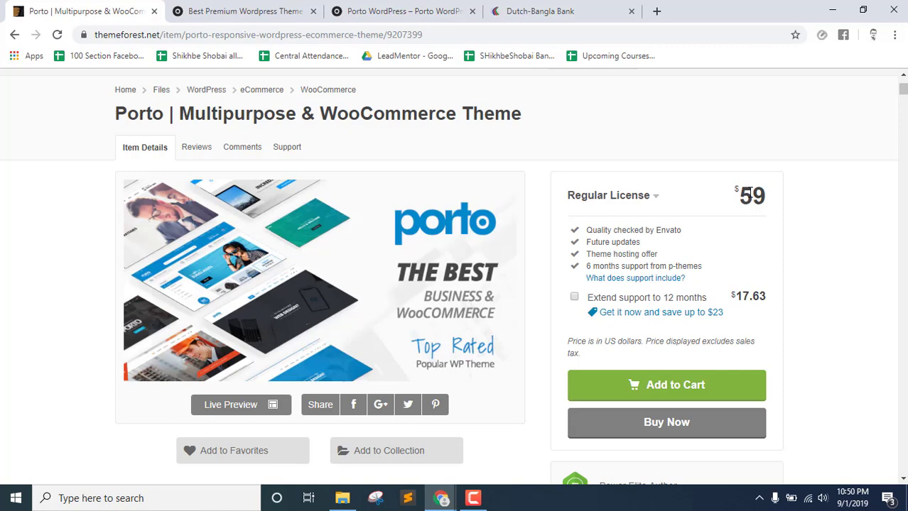
drag(735, 199, 781, 204)
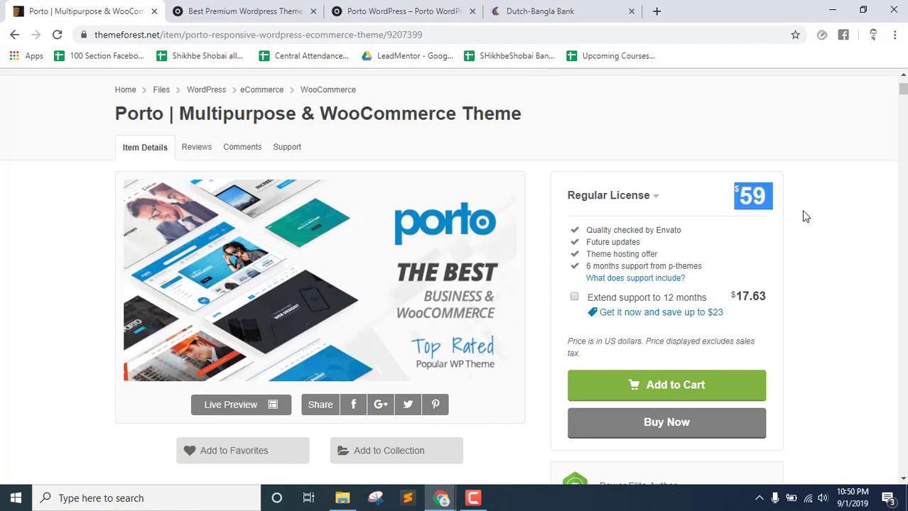
click(806, 216)
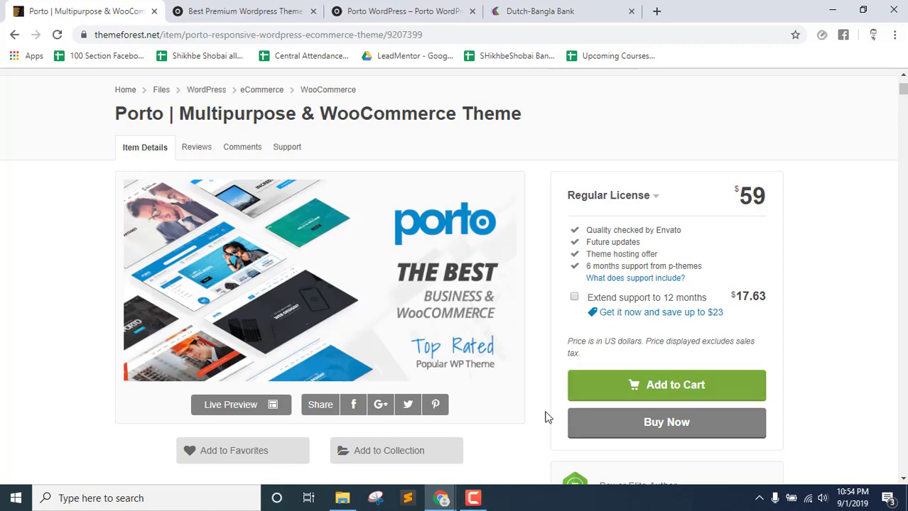
Switch to the Google Meet window, read the participants' chat messages, close the chat, and return to the Porto item page
click(442, 498)
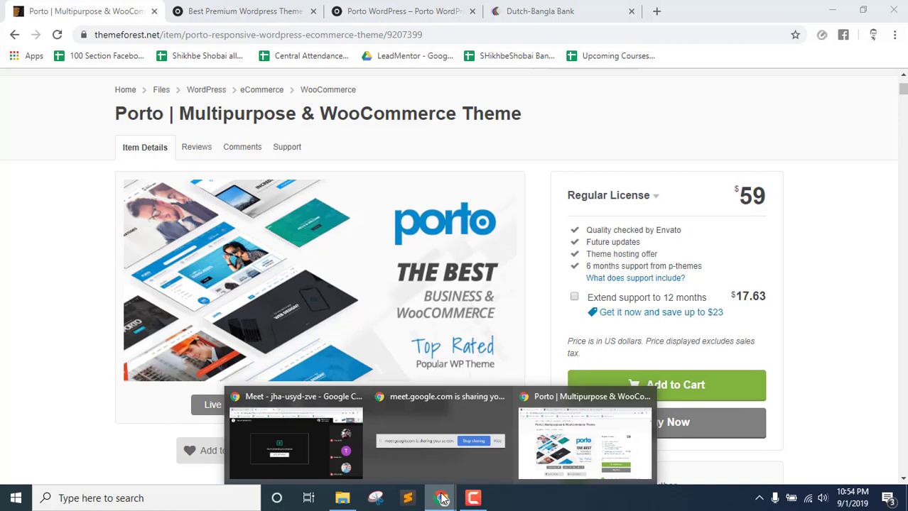
click(298, 447)
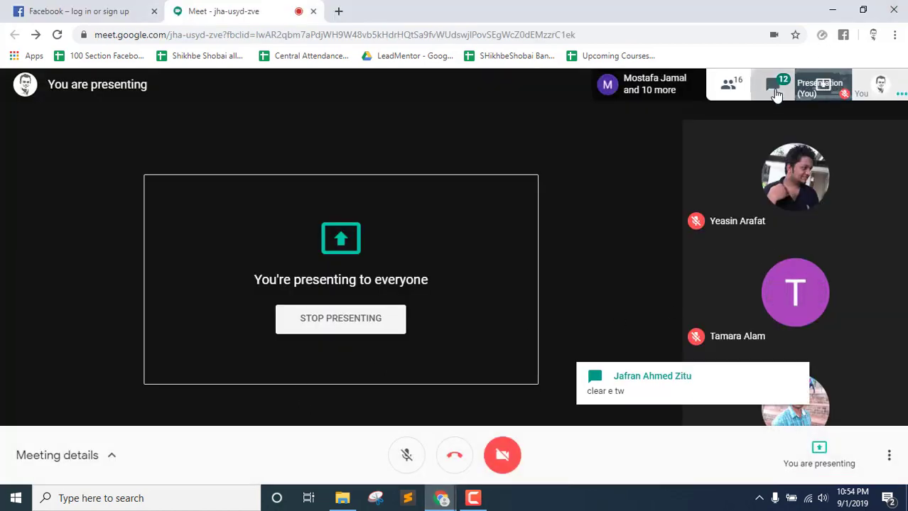
click(772, 85)
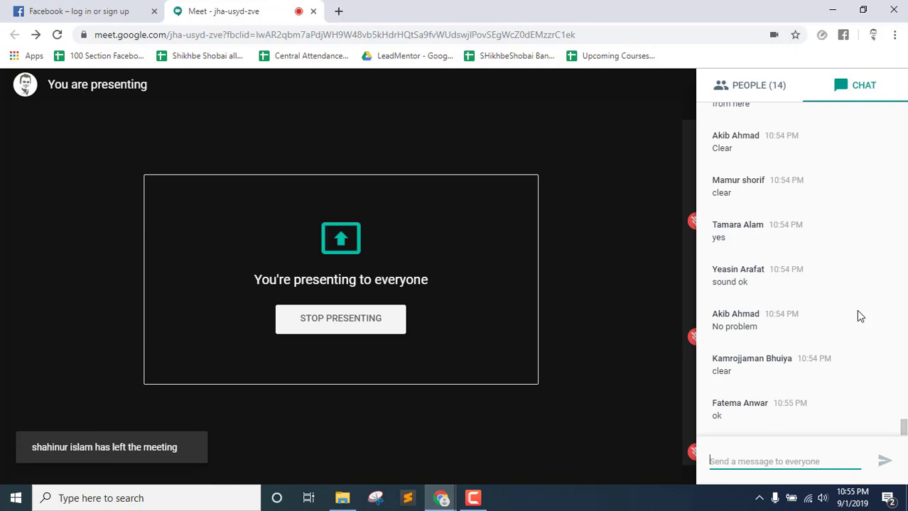
click(496, 111)
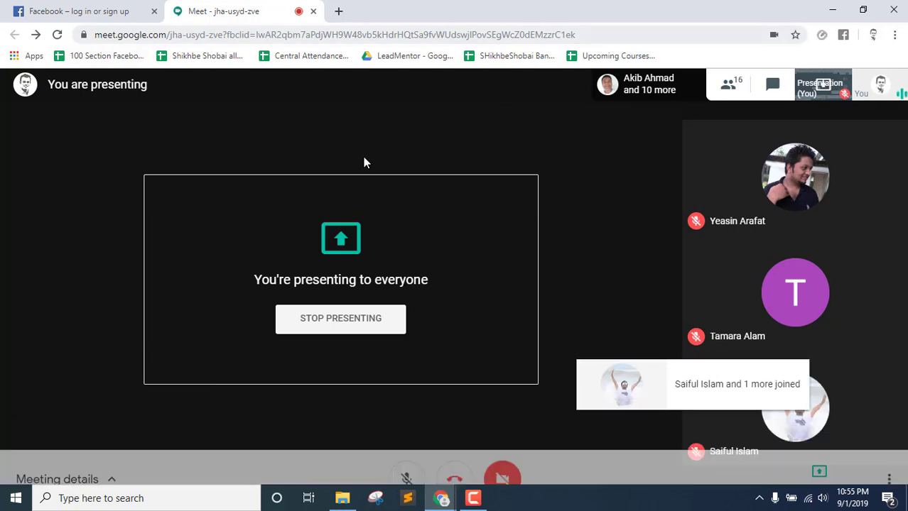
mouse_move(441, 498)
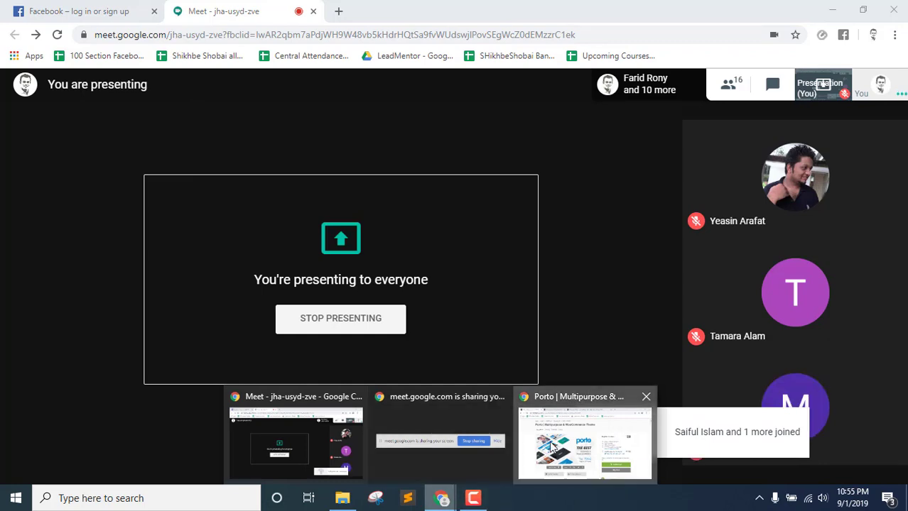
click(553, 448)
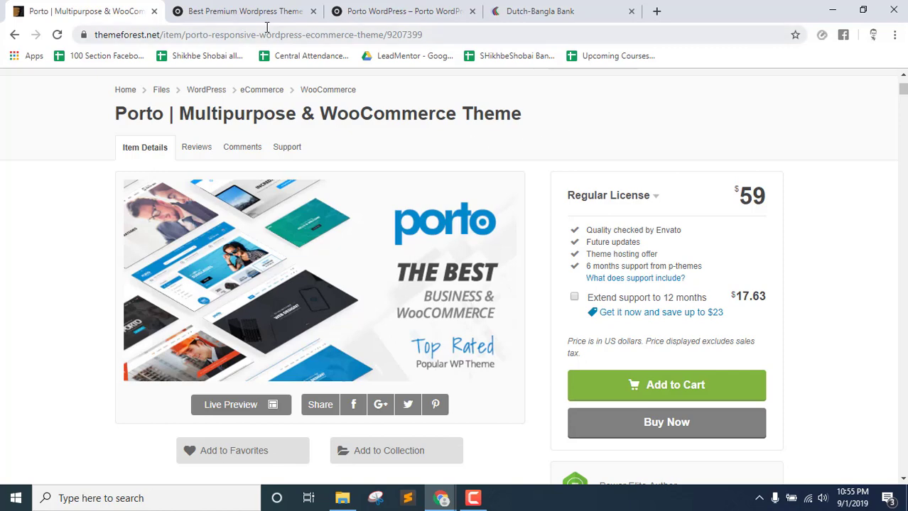
Switch to the Porto classic-original demo and review its header menu, banner slider and introduction section
right_click(112, 2)
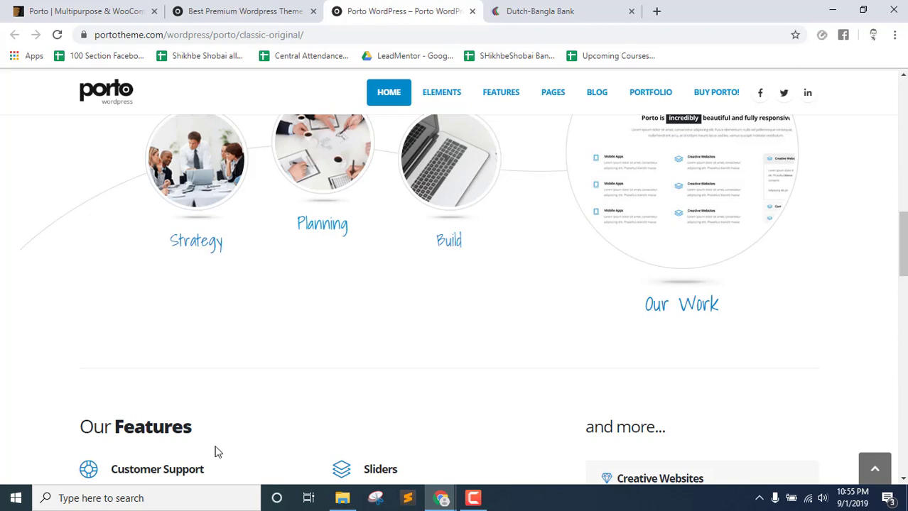
scroll(272, 361, up, 15)
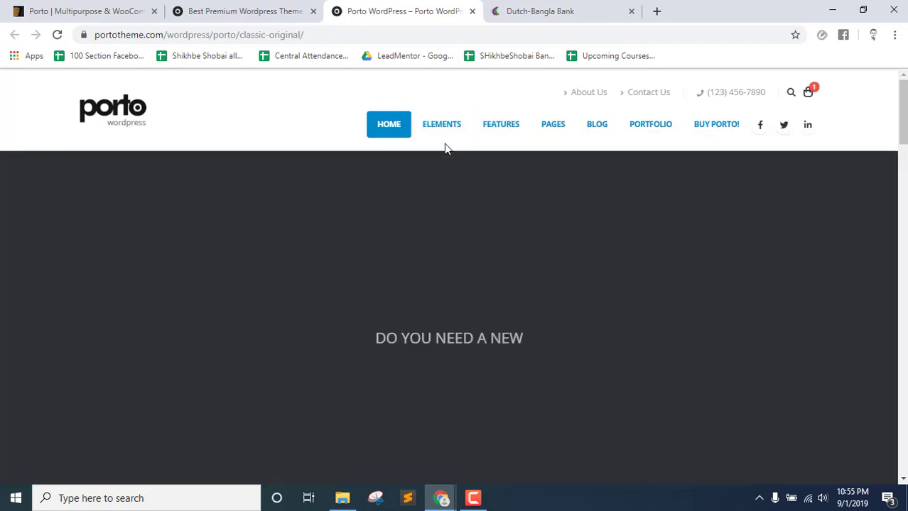
mouse_move(445, 129)
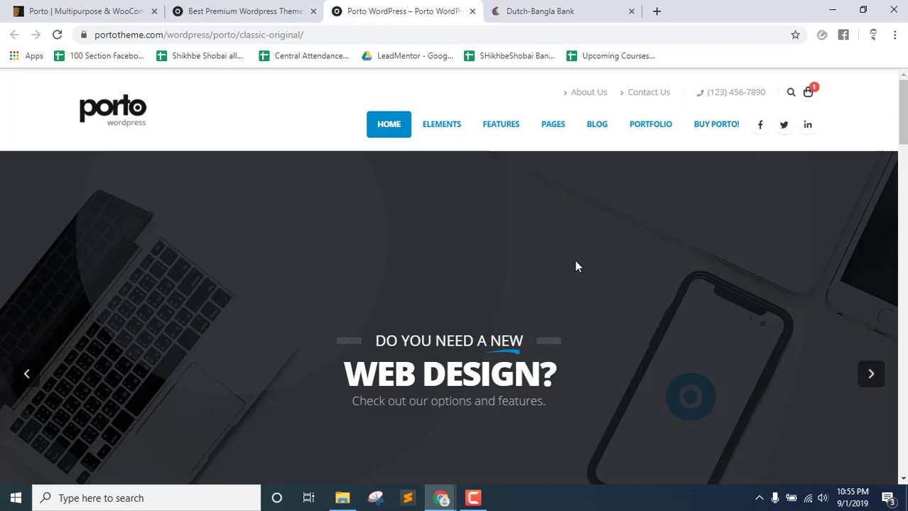
scroll(529, 243, down, 5)
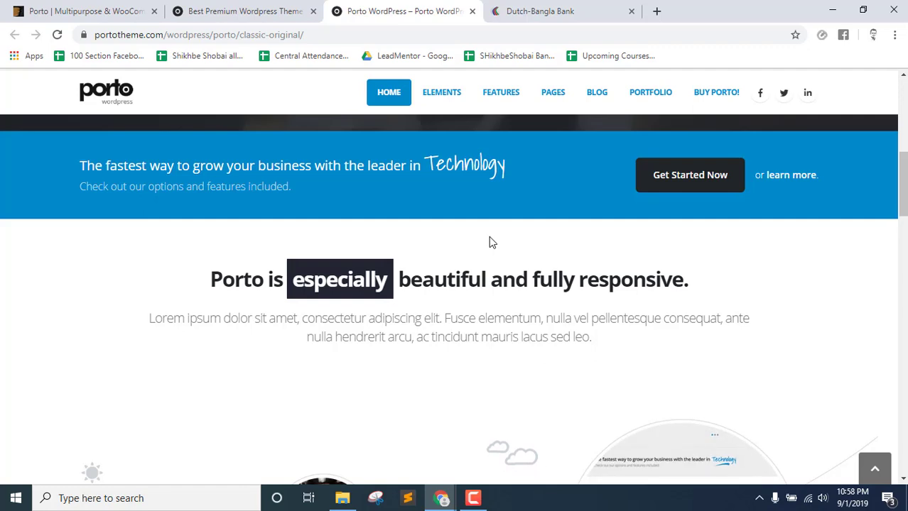
Replace the Dutch-Bangla Bank page with a Google search for "code editor list"
click(553, 10)
click(322, 35)
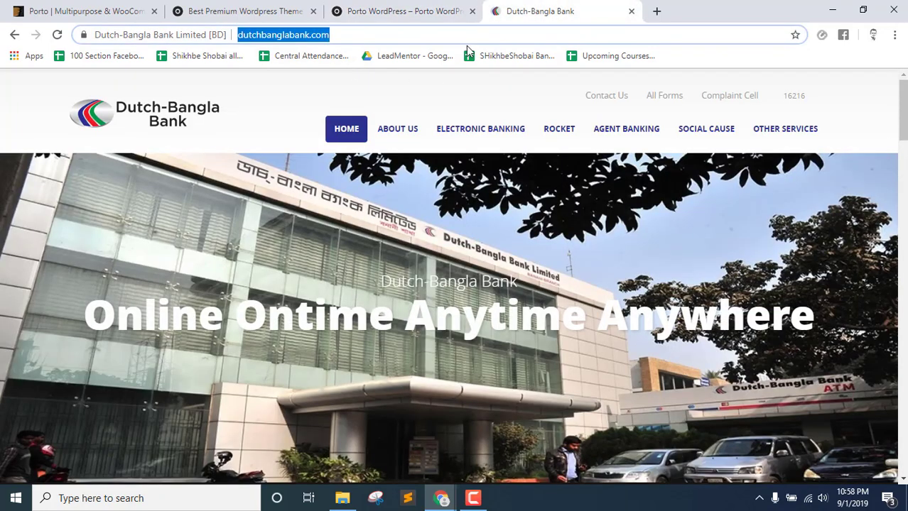
text(code ed)
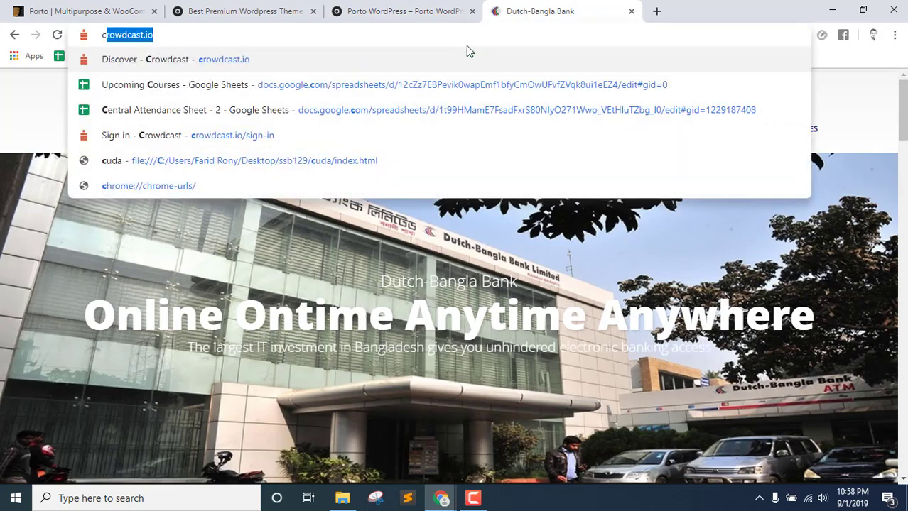
text(itor list)
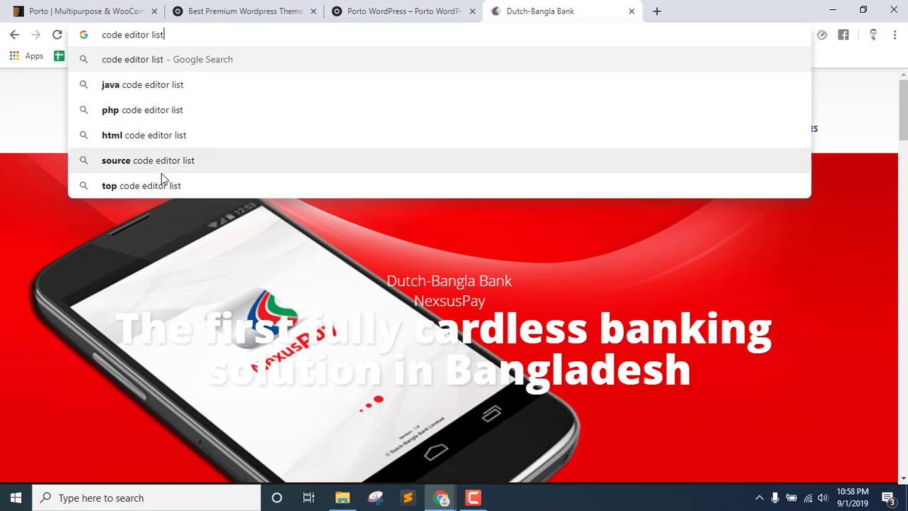
click(118, 62)
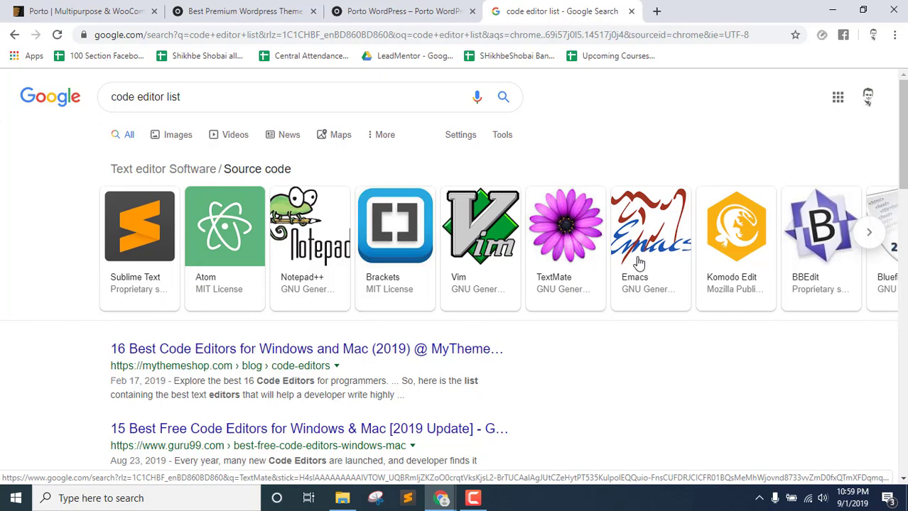
Browse the source code editors carousel in the search results forward, and return to its beginning
drag(834, 263, 206, 276)
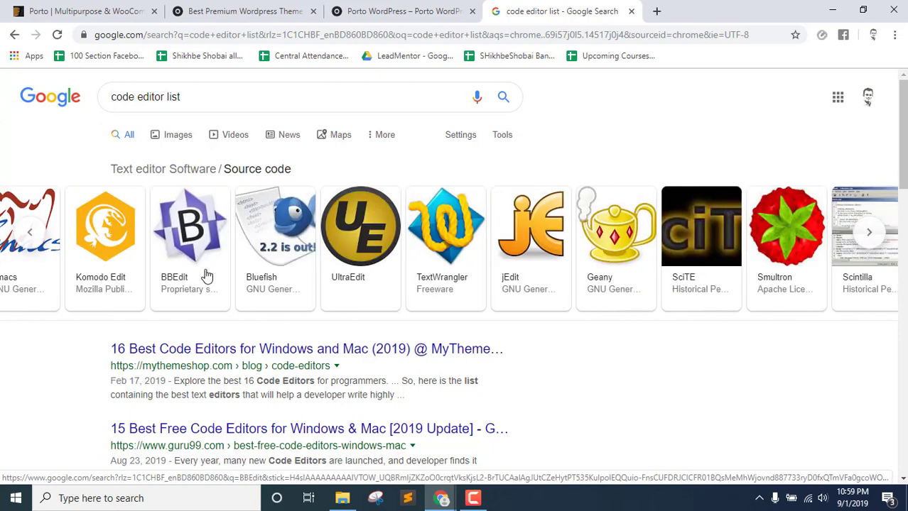
click(871, 235)
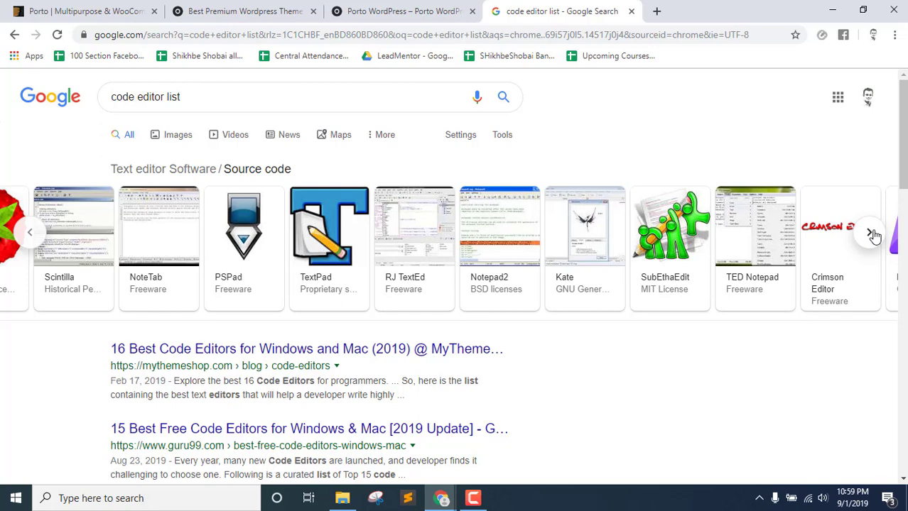
click(871, 234)
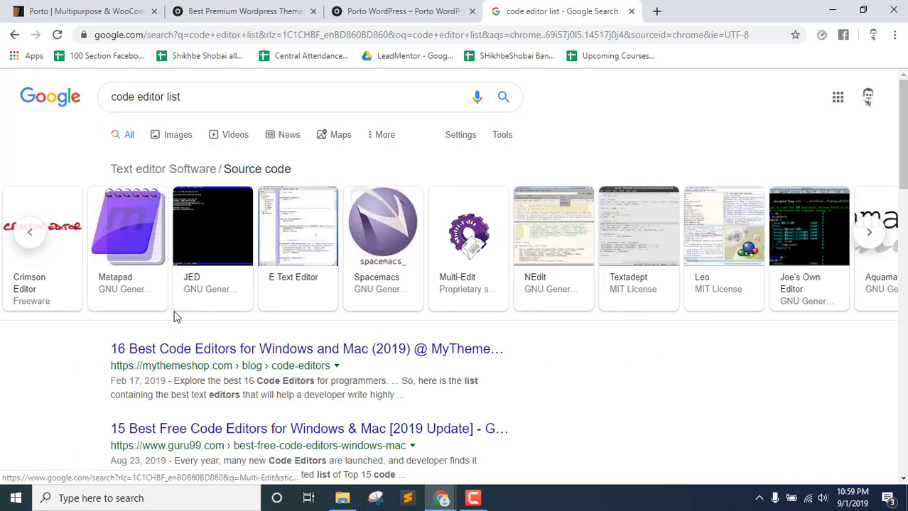
click(29, 233)
click(29, 235)
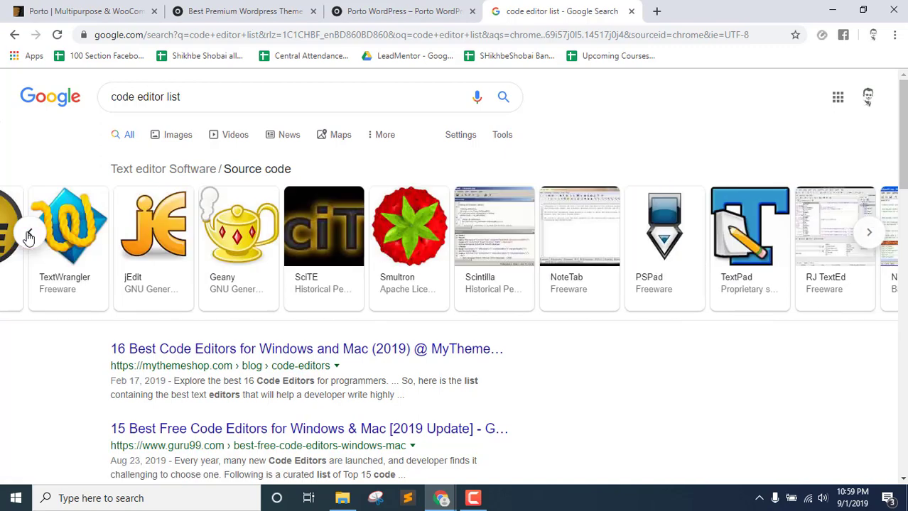
click(29, 235)
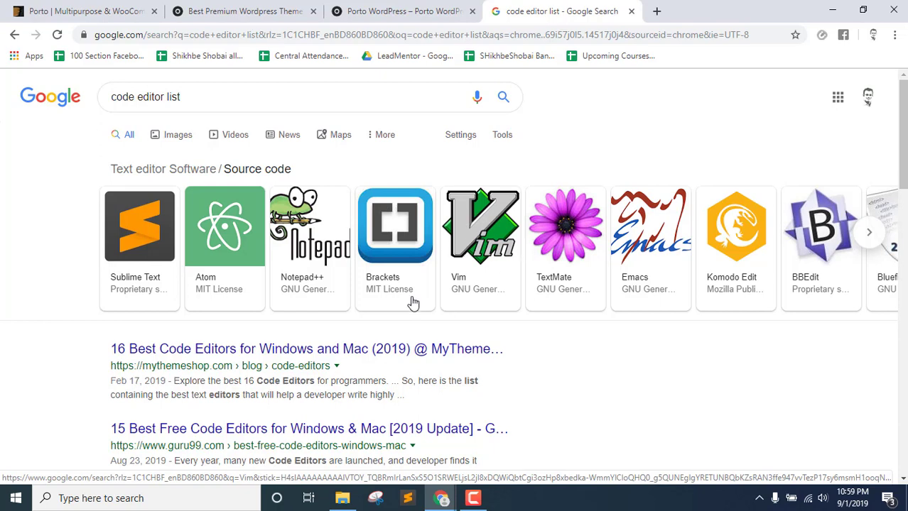
Open the Brackets, Sublime Text and Notepad++ entries from the carousel in separate background tabs
middle_click(380, 221)
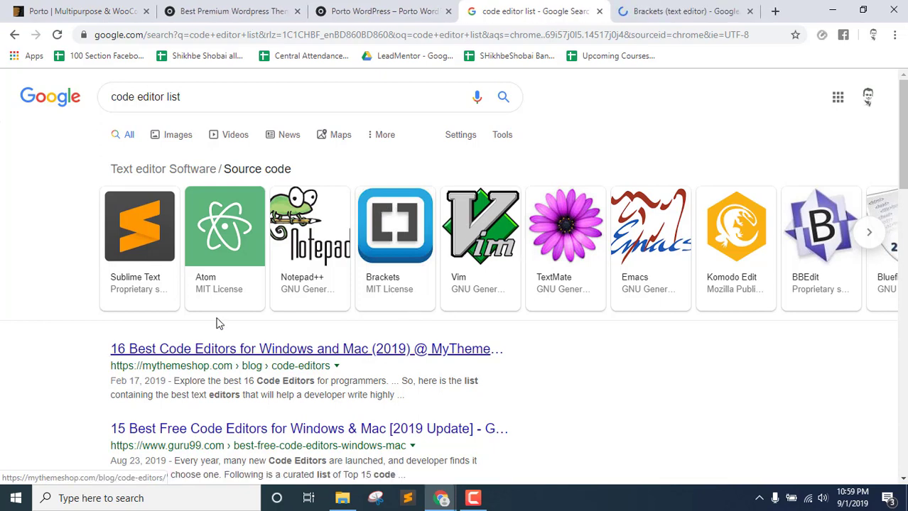
middle_click(158, 225)
middle_click(305, 250)
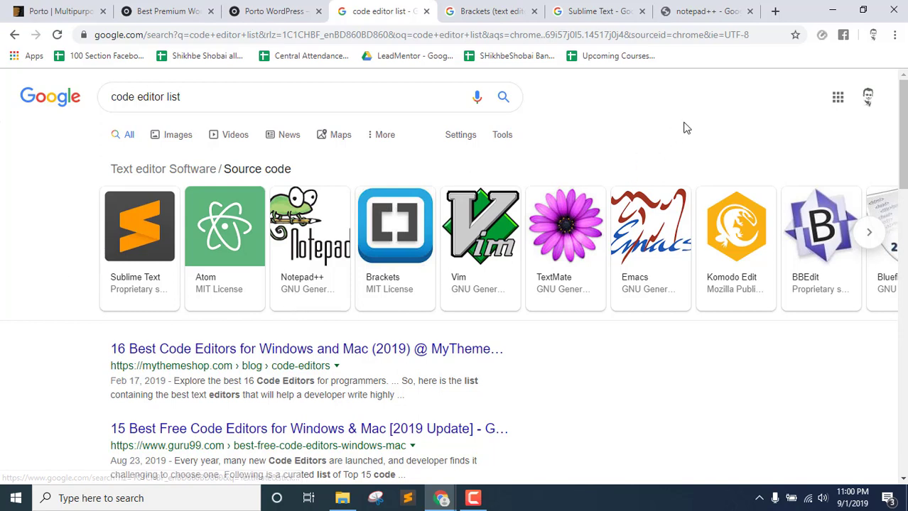
Open the official websites of Brackets, Sublime Text and Notepad++ from their respective search results
click(505, 10)
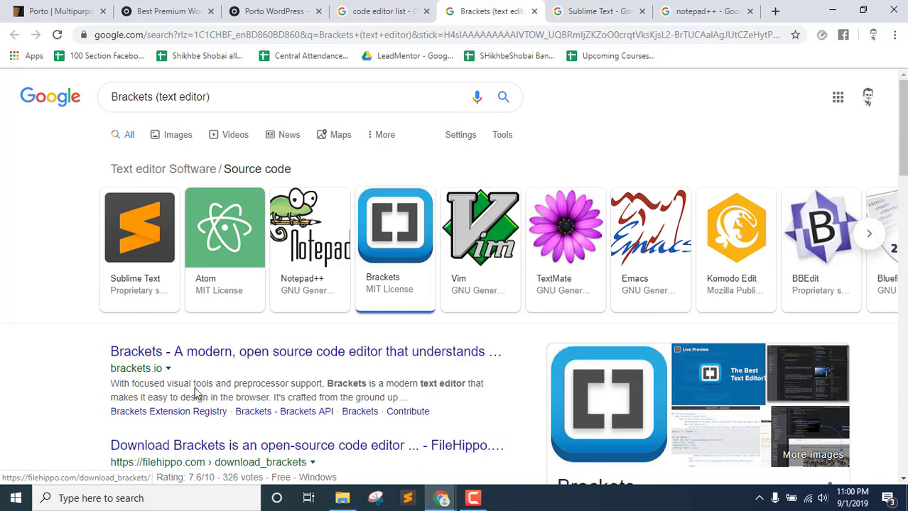
click(181, 353)
click(594, 11)
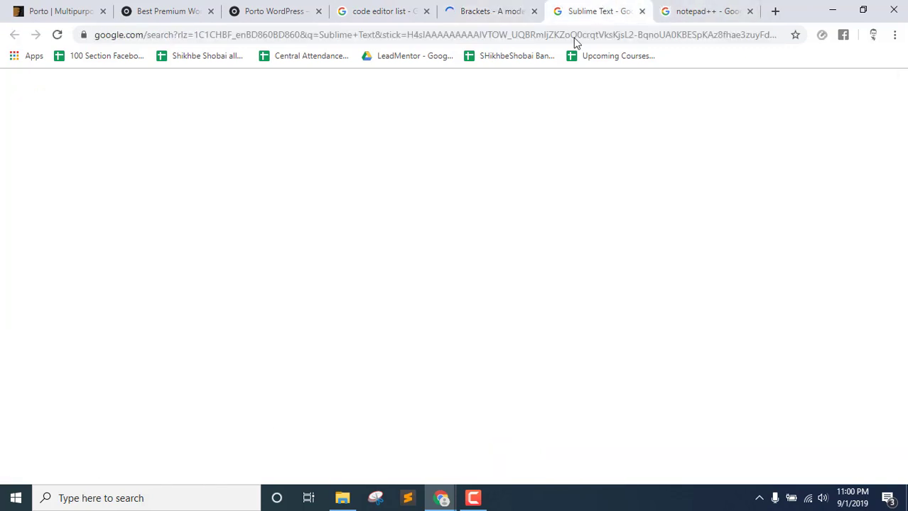
click(194, 367)
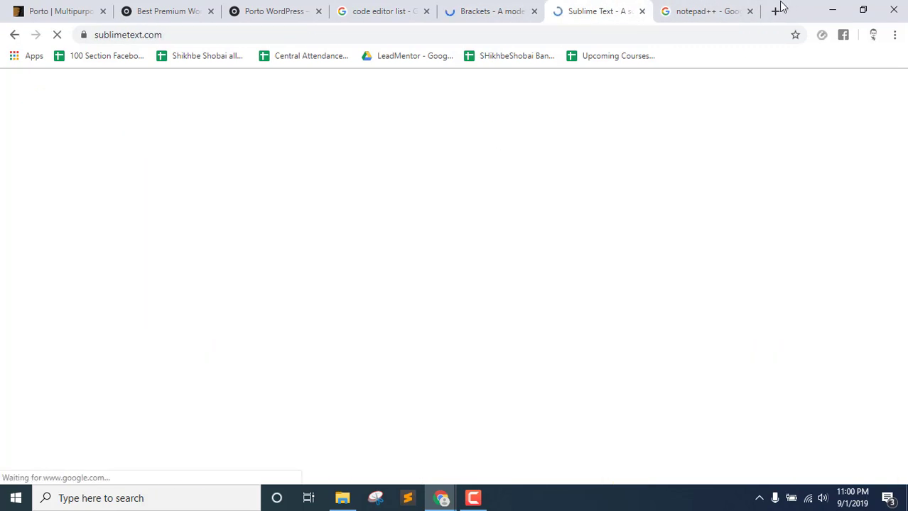
click(775, 11)
click(609, 6)
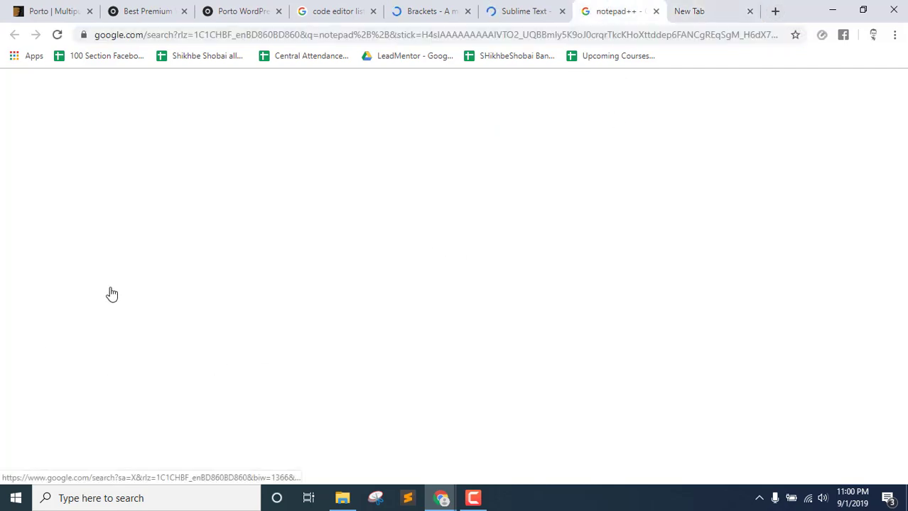
click(145, 353)
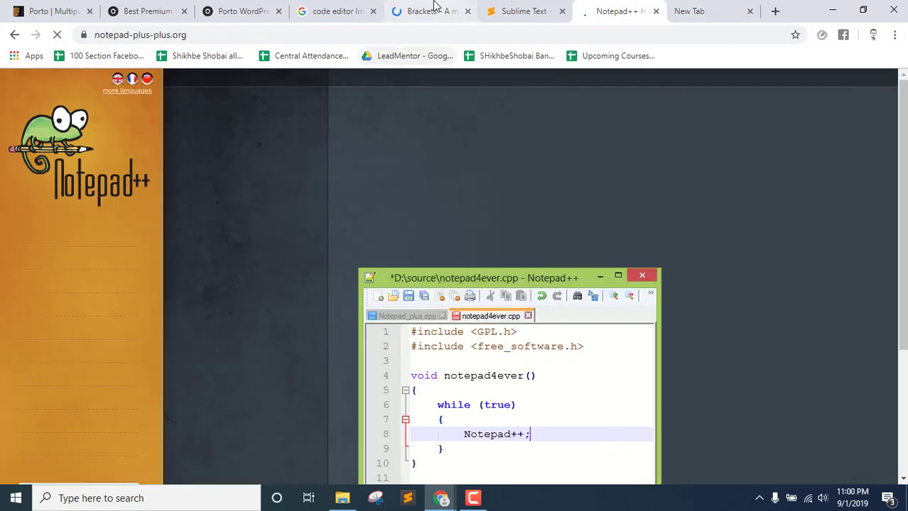
Review the editor previews on the Brackets, Sublime Text and Notepad++ home pages in turn
click(435, 11)
scroll(689, 177, down, 3)
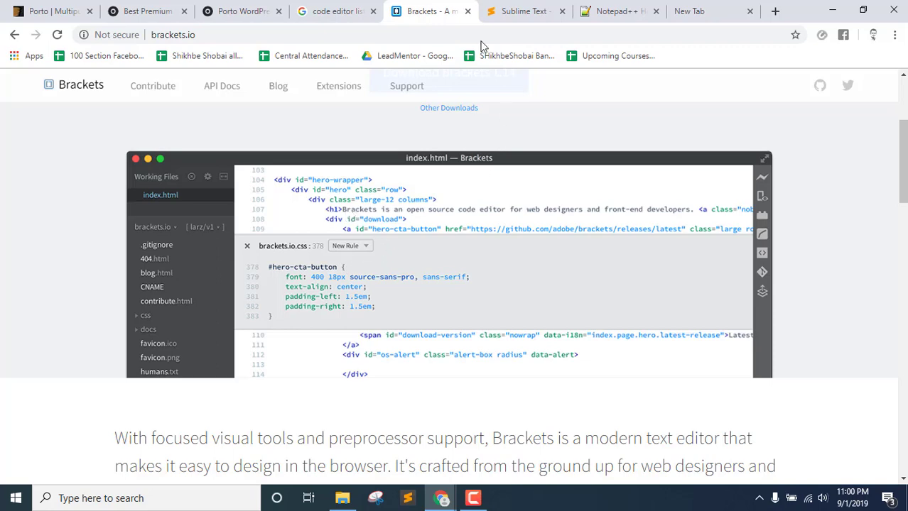
click(524, 9)
scroll(589, 231, down, 2)
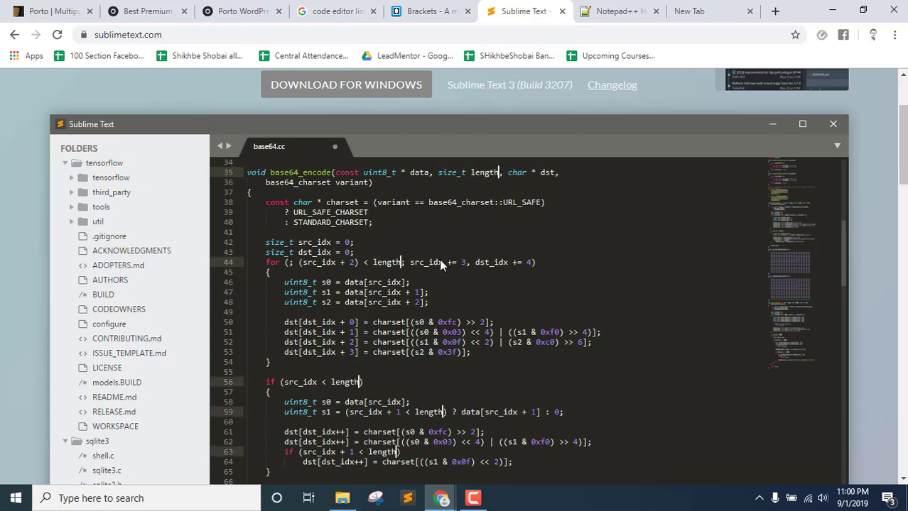
click(653, 7)
scroll(774, 243, down, 3)
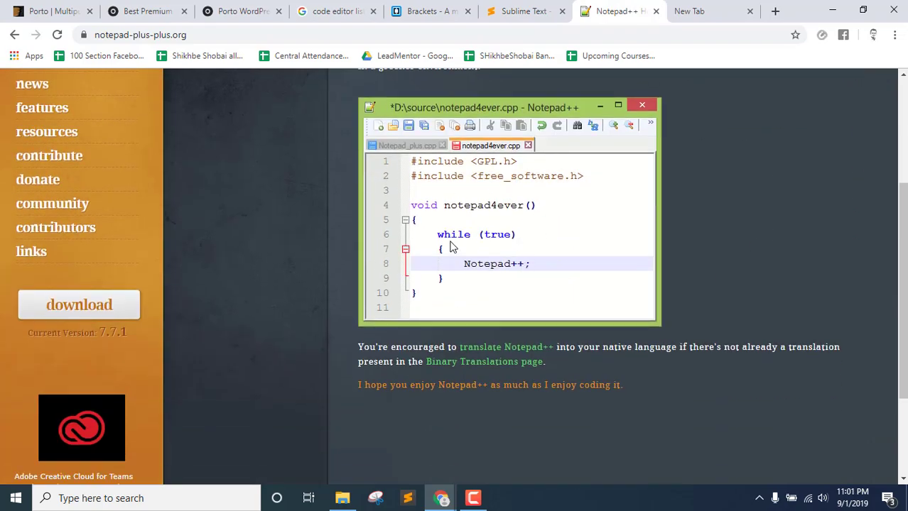
Compare the Brackets home page with the Sublime Text site and watch its animated code editing demo
click(427, 10)
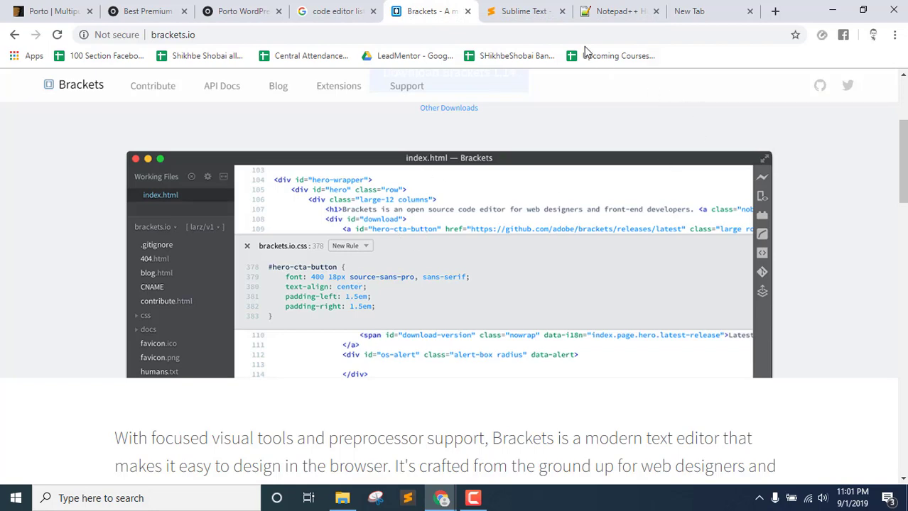
click(529, 10)
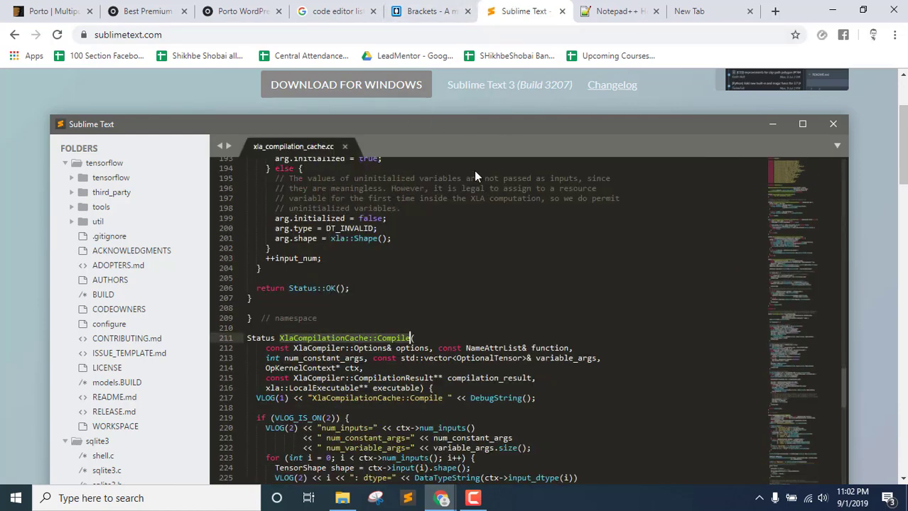
text(xcc@:c)
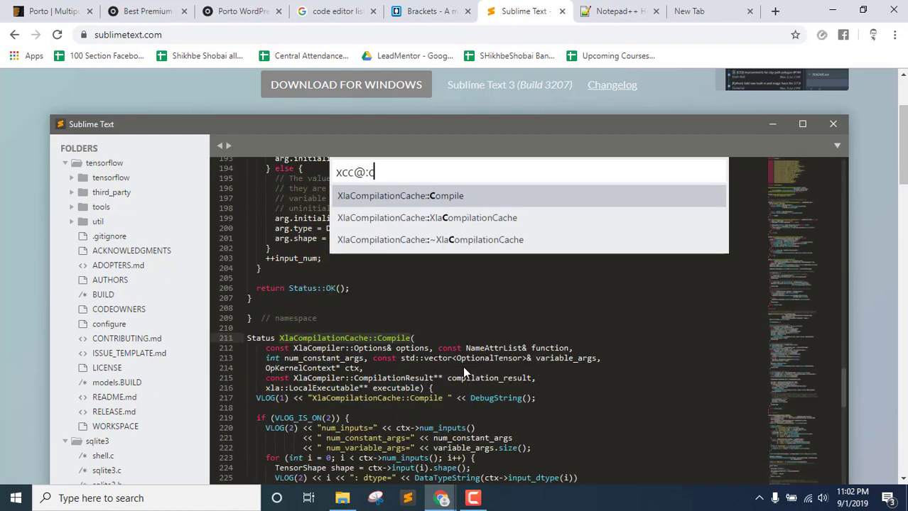
key(Return)
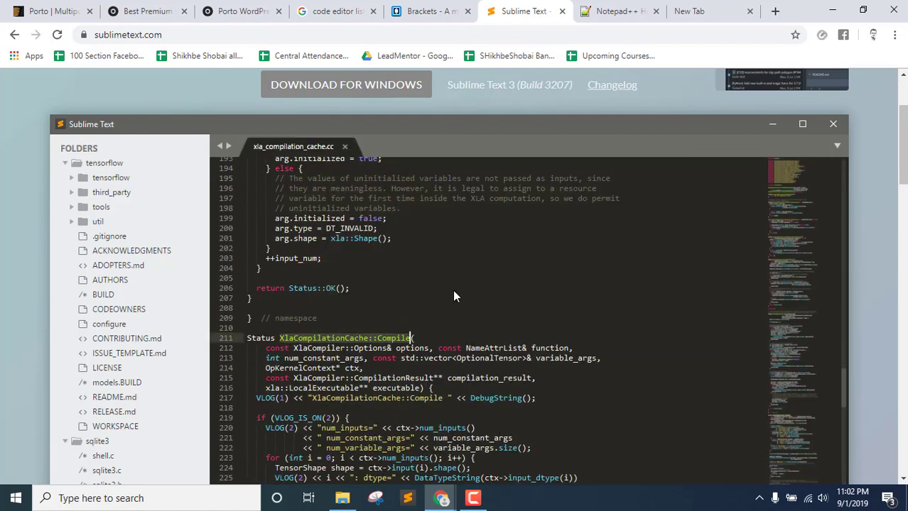
Close the three Porto theme tabs and the "code editor list" search tab
click(89, 11)
click(89, 12)
click(89, 12)
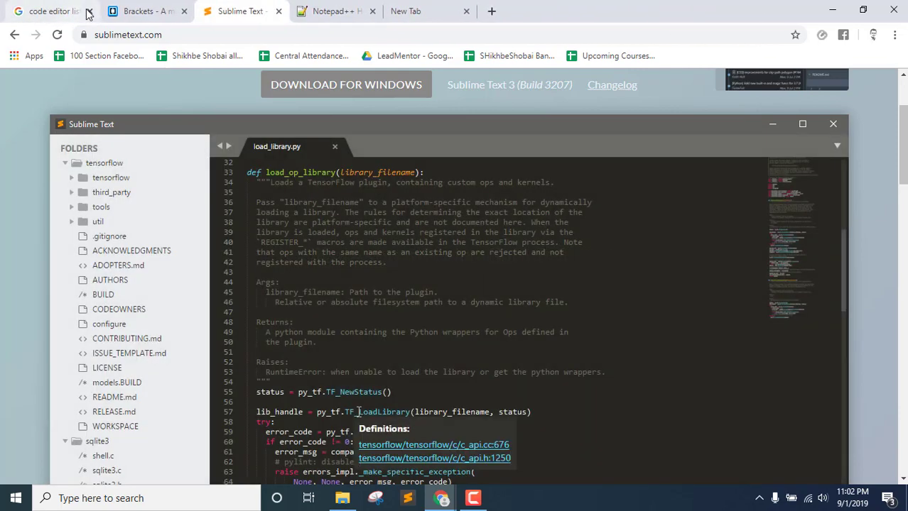
click(88, 12)
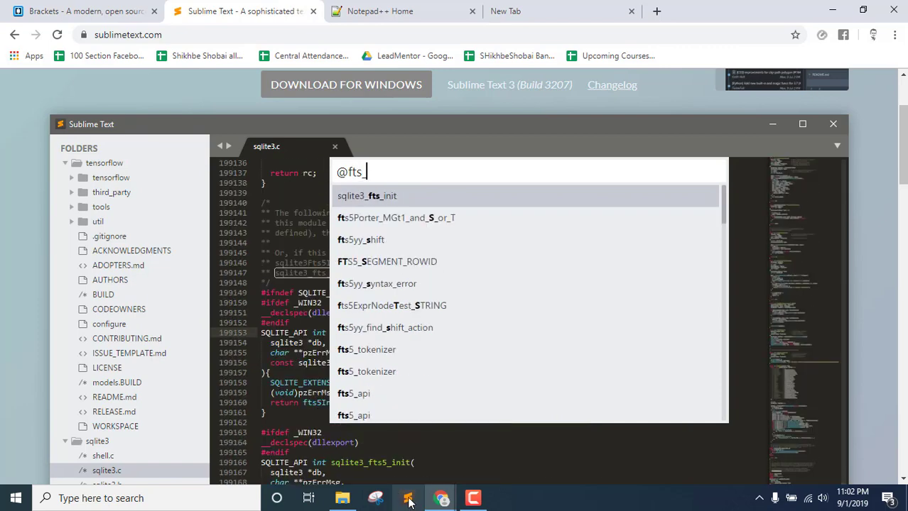
Show the Sublime Text page's Windows download option, and download Brackets 1.14 from the Brackets home page
scroll(424, 226, up, 2)
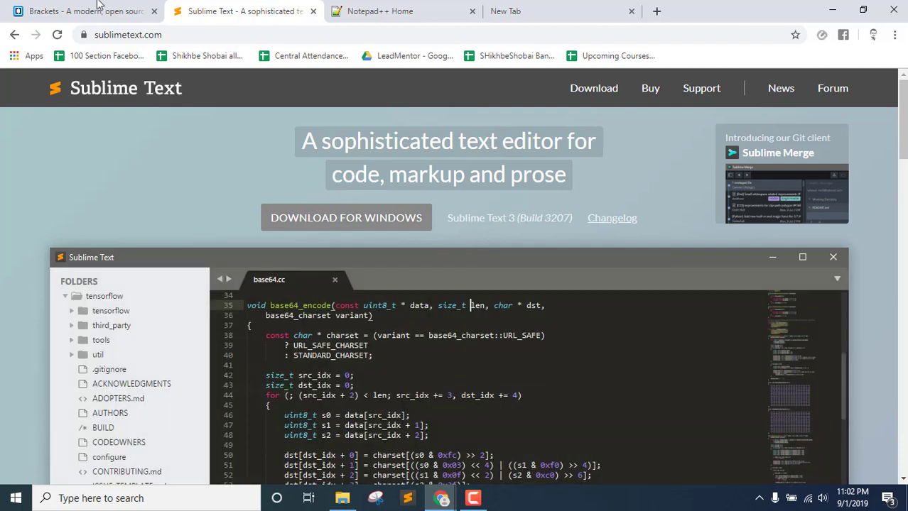
click(64, 5)
scroll(481, 337, up, 3)
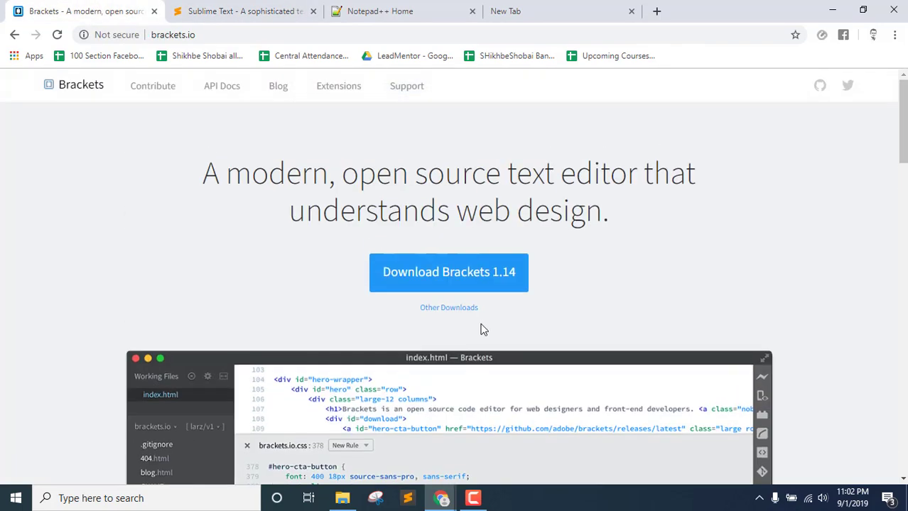
click(439, 283)
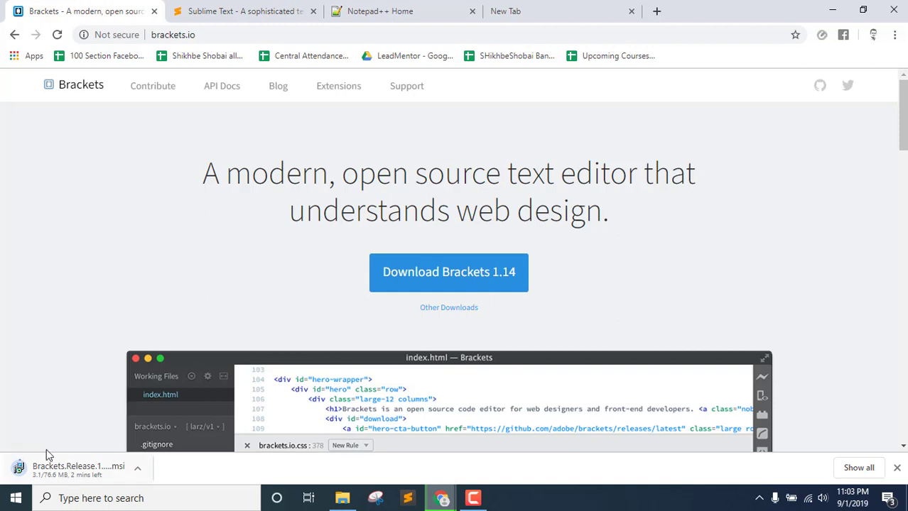
Download the 32-bit x86 installer of Notepad++ 7.7.1 from the Notepad++ website
click(418, 8)
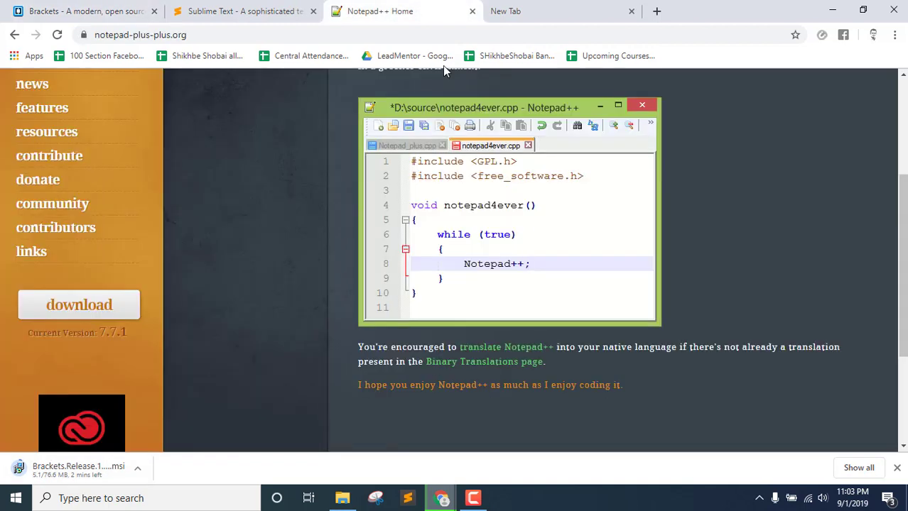
click(82, 306)
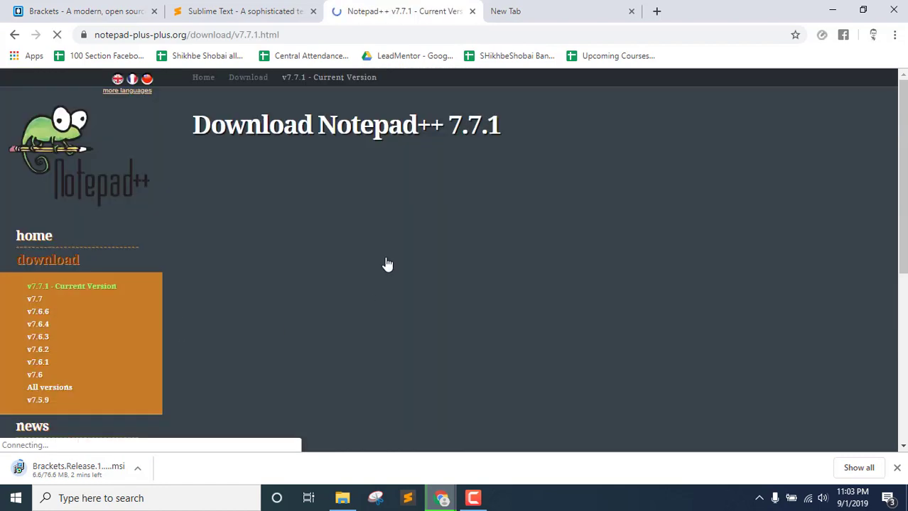
scroll(472, 263, down, 3)
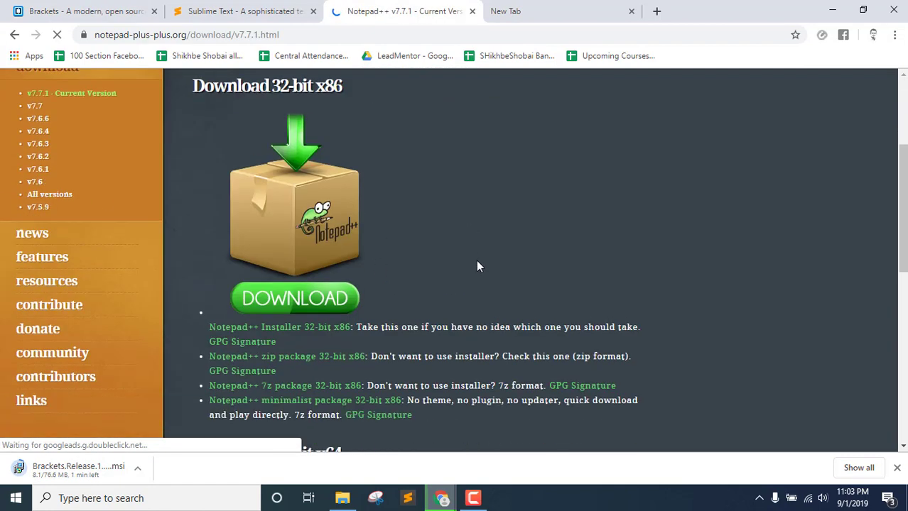
click(306, 297)
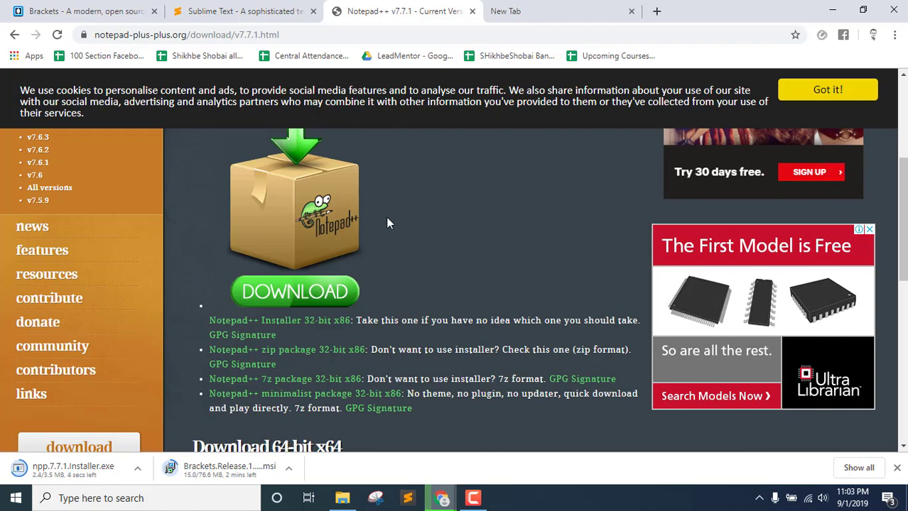
Close the Notepad++ page and the empty new tab, and return to the Brackets home page
click(472, 11)
click(473, 11)
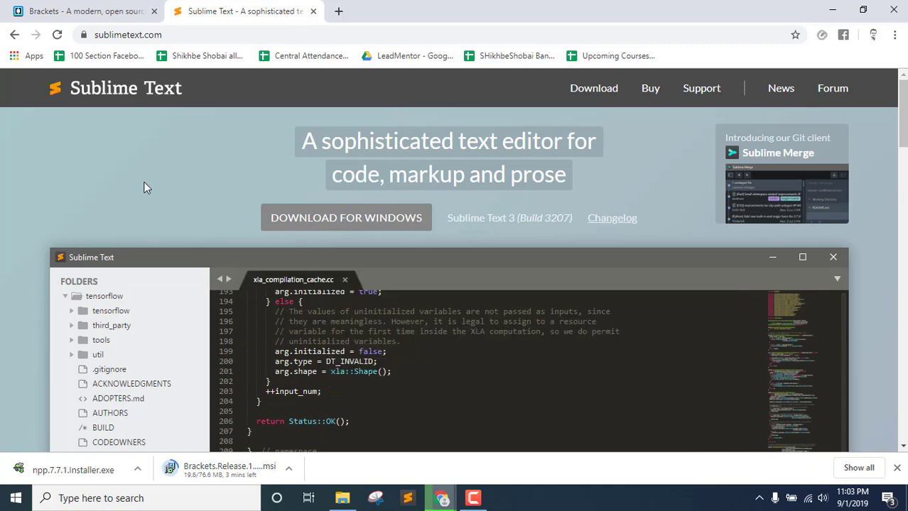
click(56, 7)
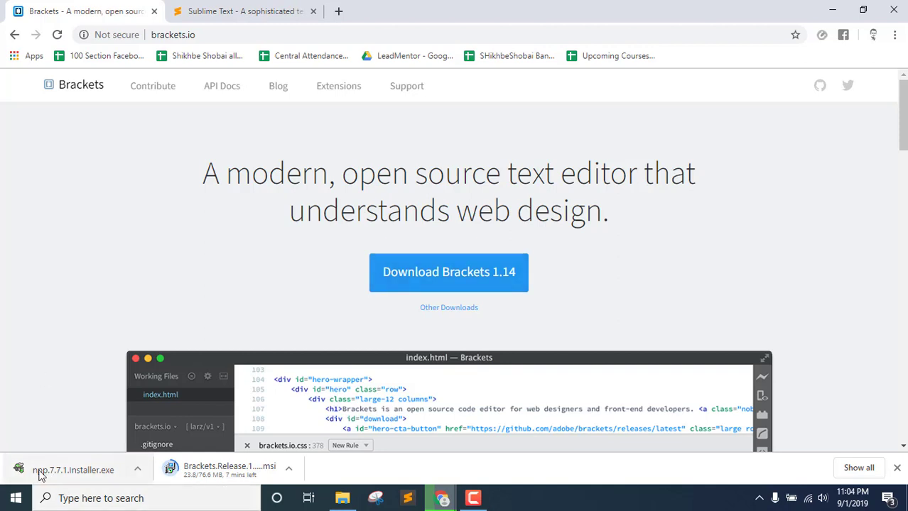
Run the downloaded Notepad++ installer and install it in C:\Program Files (x86)\Notepad++ with a desktop shortcut
click(44, 473)
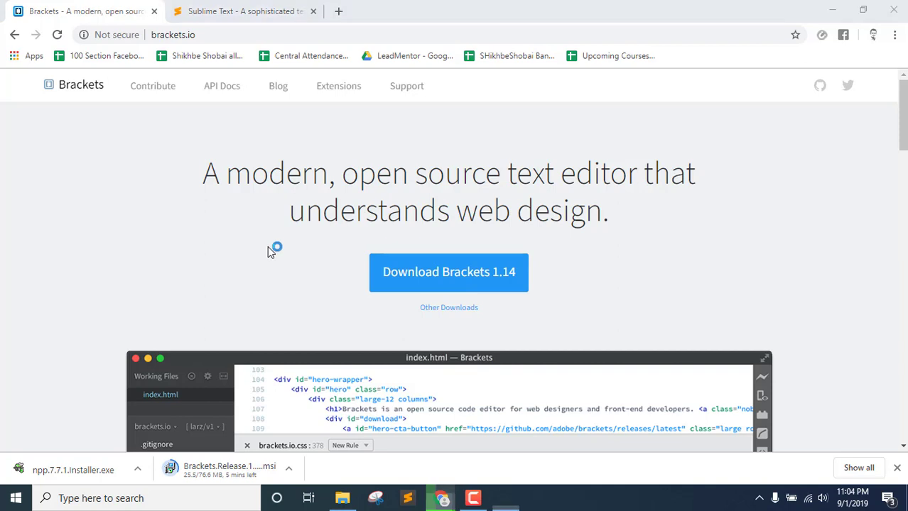
click(455, 278)
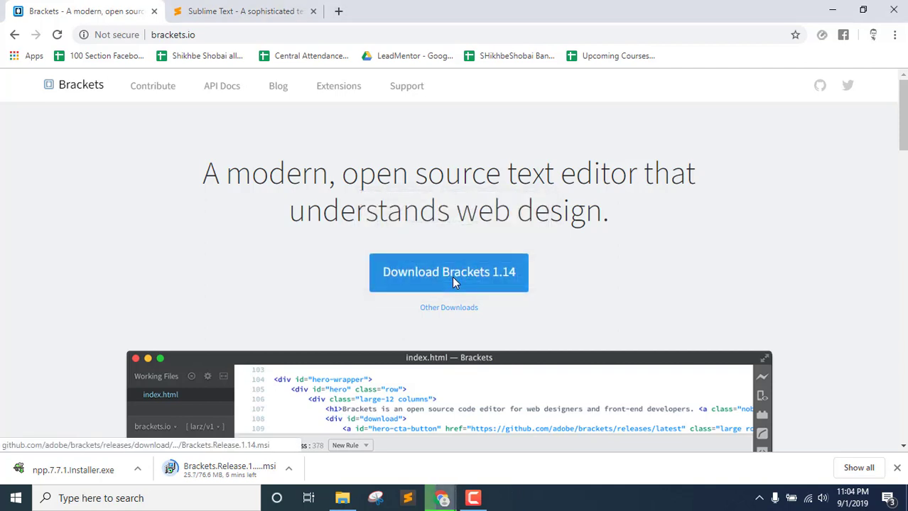
click(533, 359)
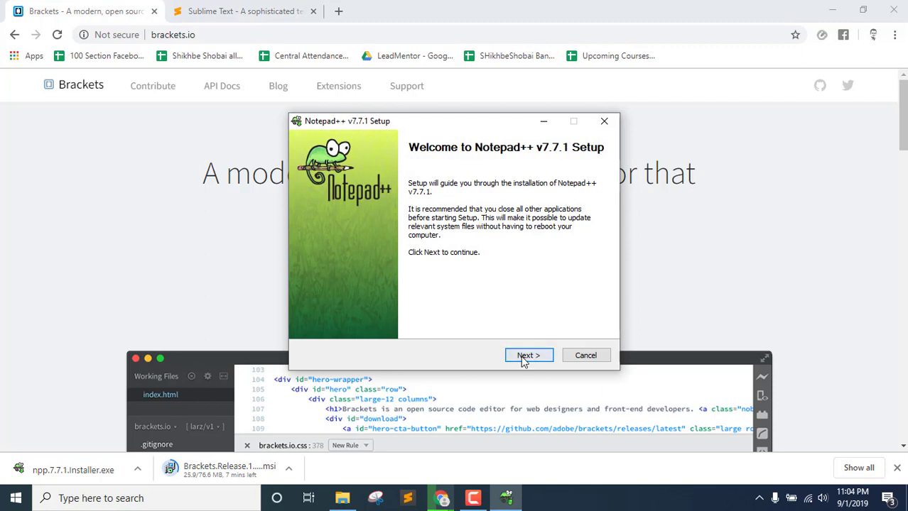
click(524, 358)
click(524, 359)
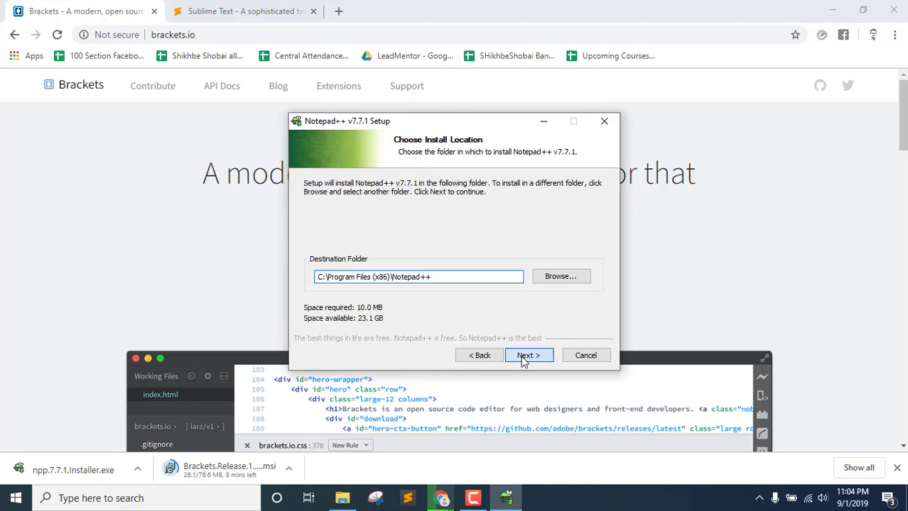
click(526, 357)
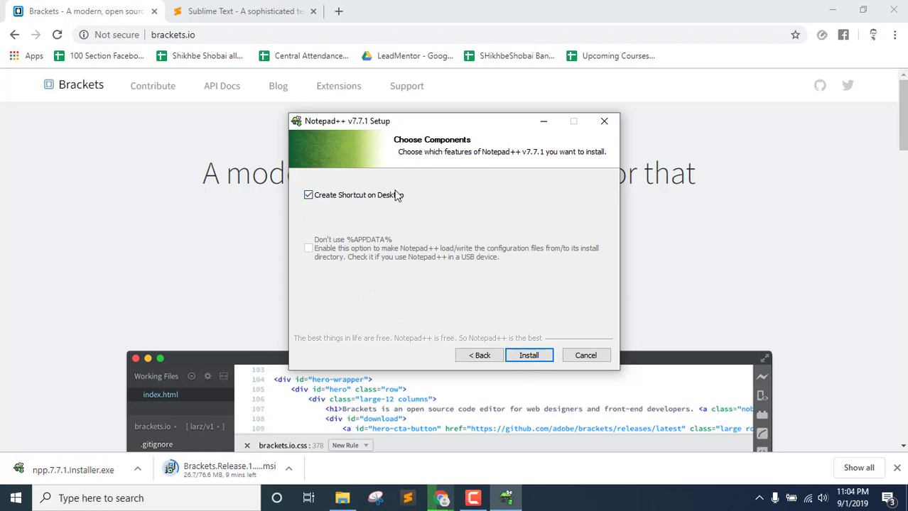
click(526, 355)
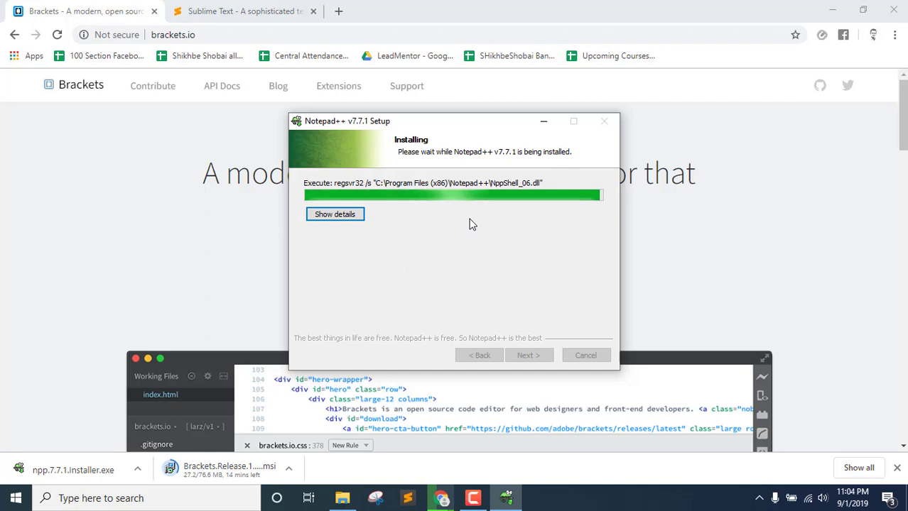
Finish the setup with the option to run Notepad++ v7.7.1 enabled, and maximize the editor window
click(473, 500)
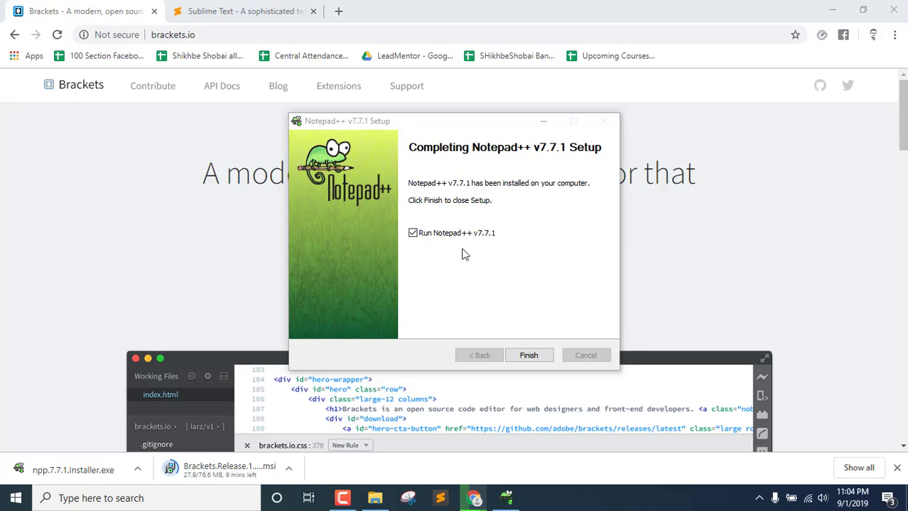
click(529, 356)
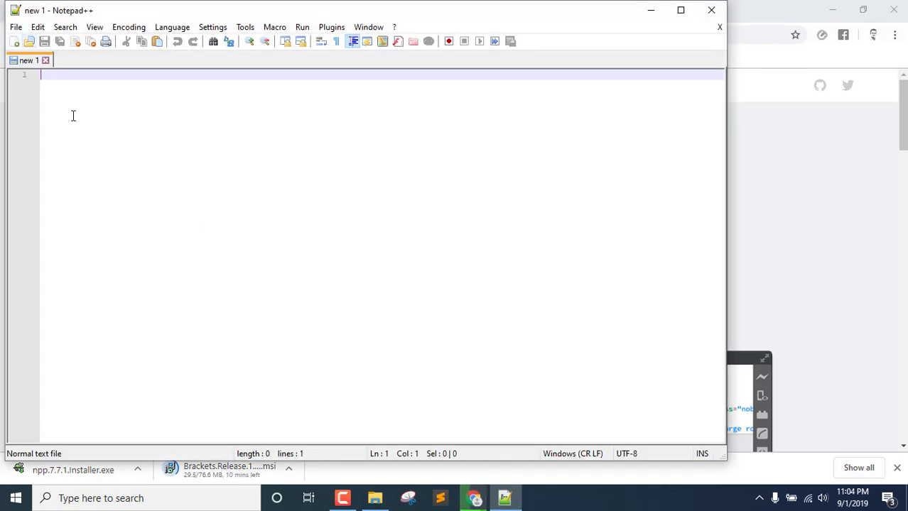
double_click(387, 10)
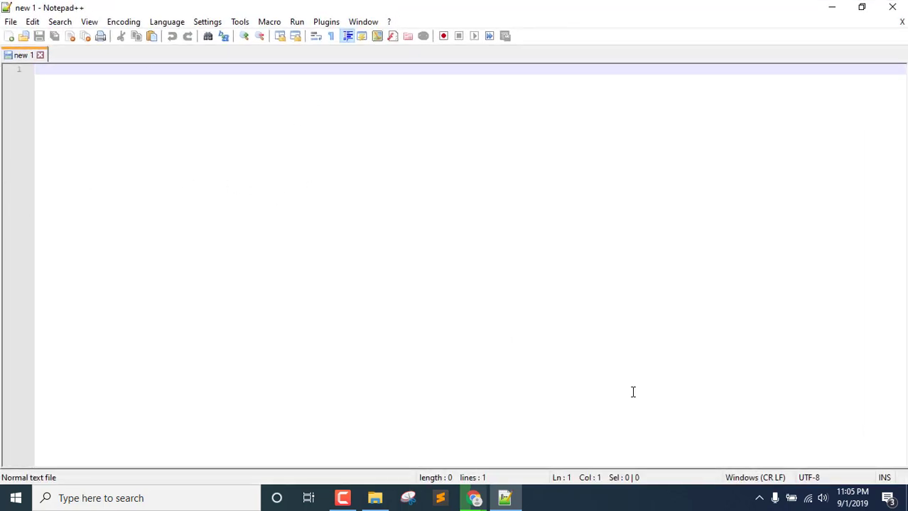
Switch to Sublime Text and close index.html and all the other open files
click(442, 501)
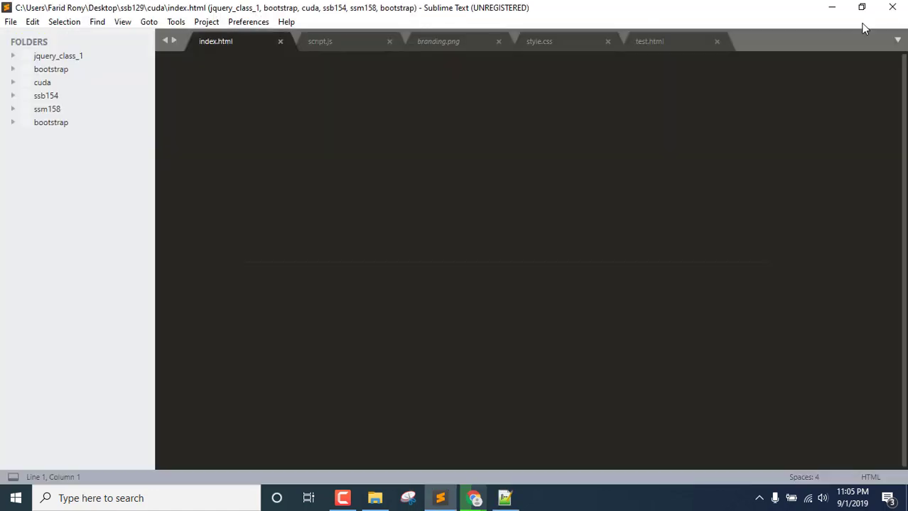
click(22, 82)
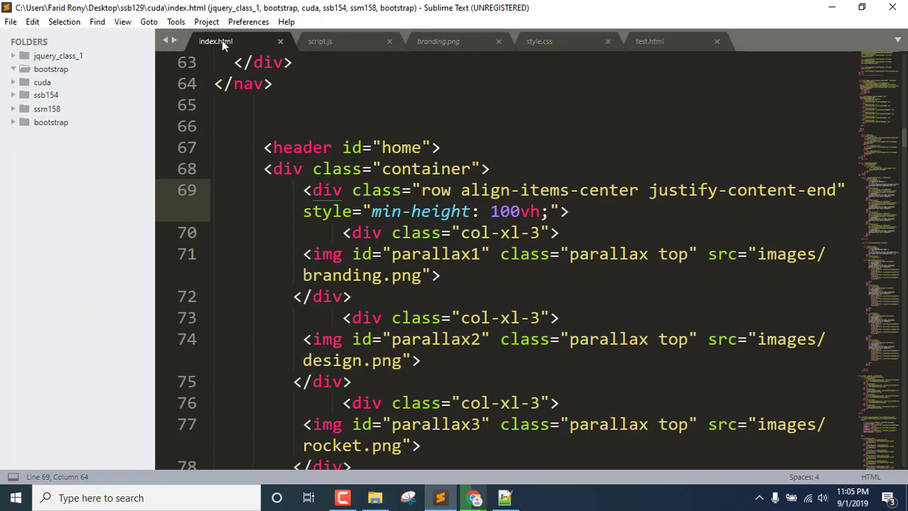
right_click(244, 40)
click(327, 79)
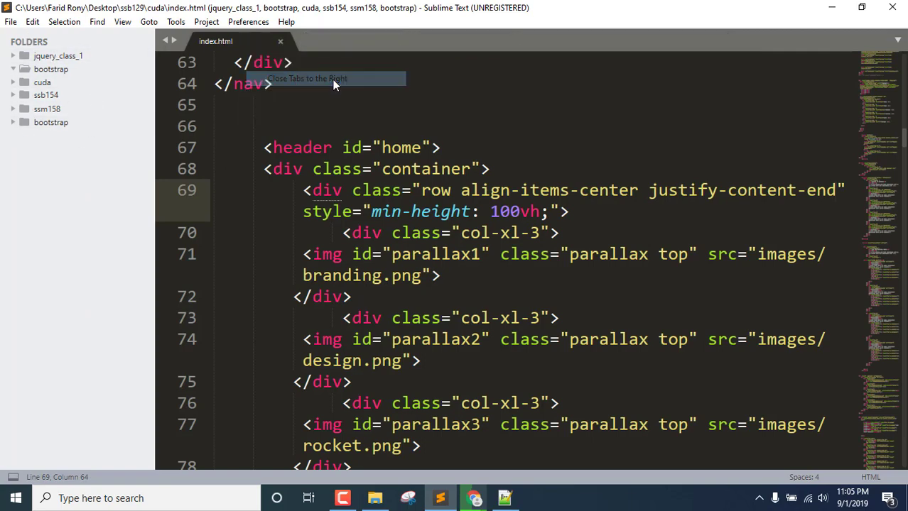
click(279, 41)
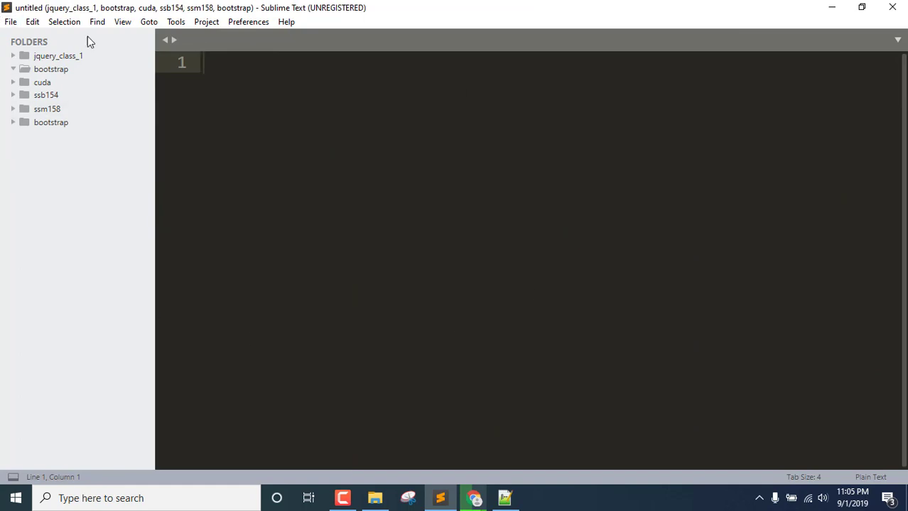
Preview the available Sublime Text color schemes and apply Monokai
click(237, 25)
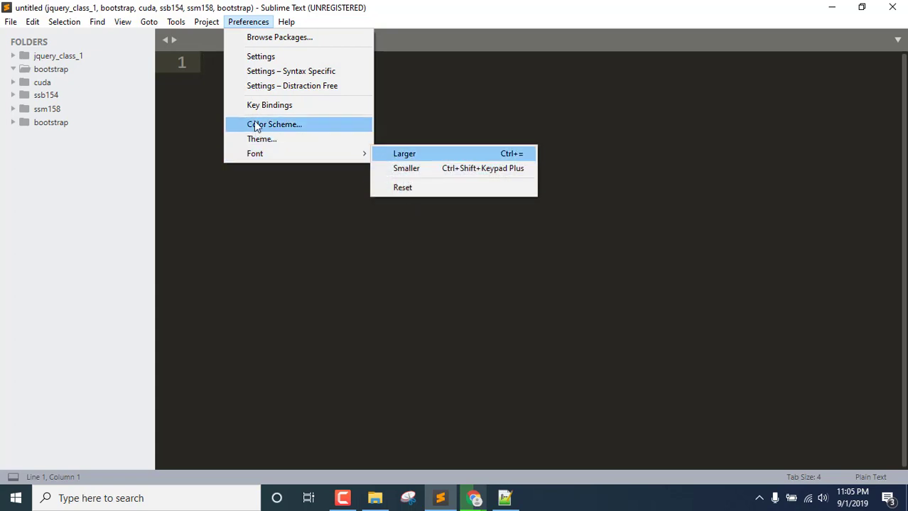
click(293, 125)
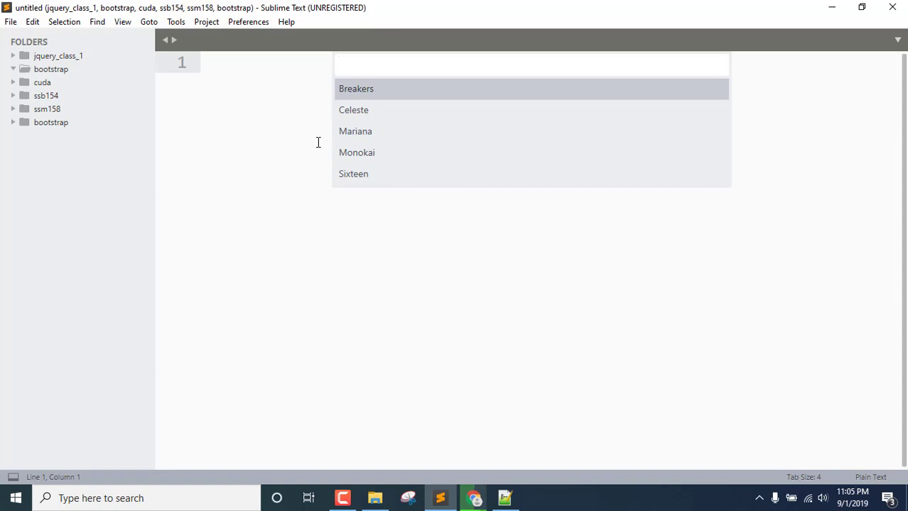
key(Down)
key(Down)
key(Down)
key(Down)
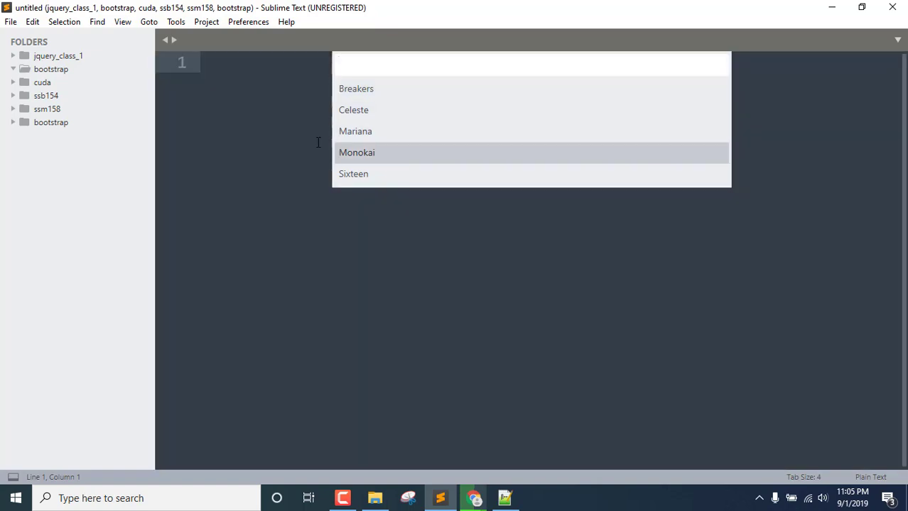
key(Up)
key(Up)
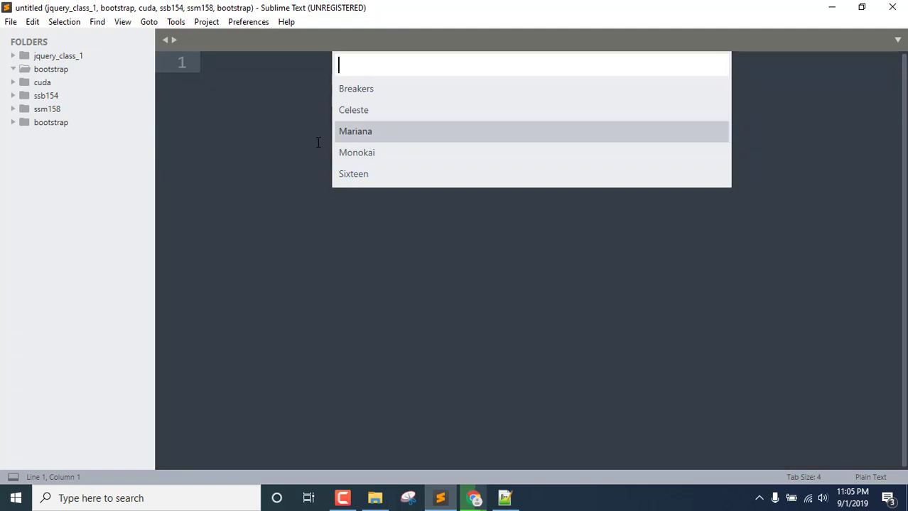
key(Down)
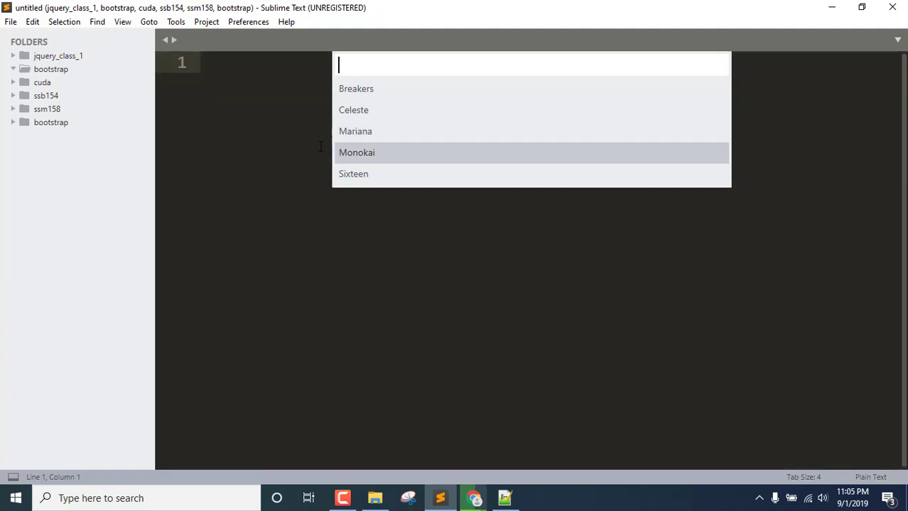
click(347, 156)
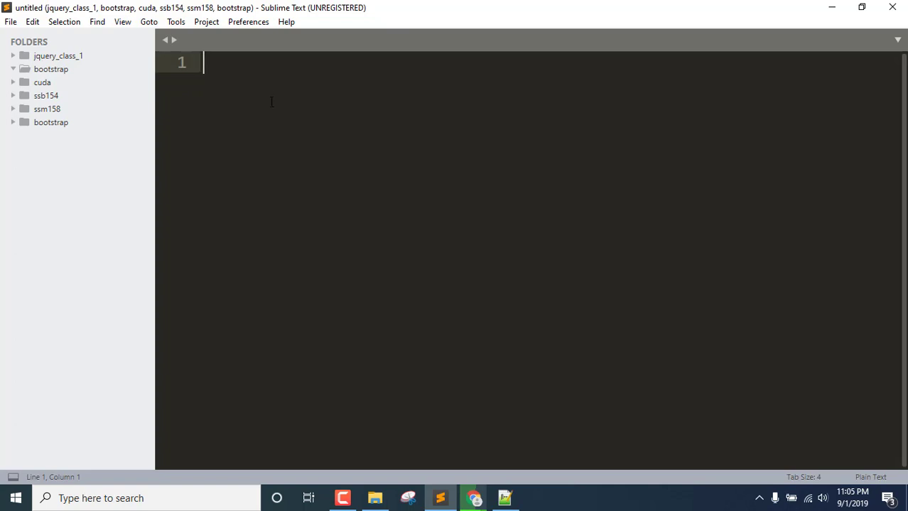
Change the editor's theme to Adaptive.sublime-theme
click(247, 22)
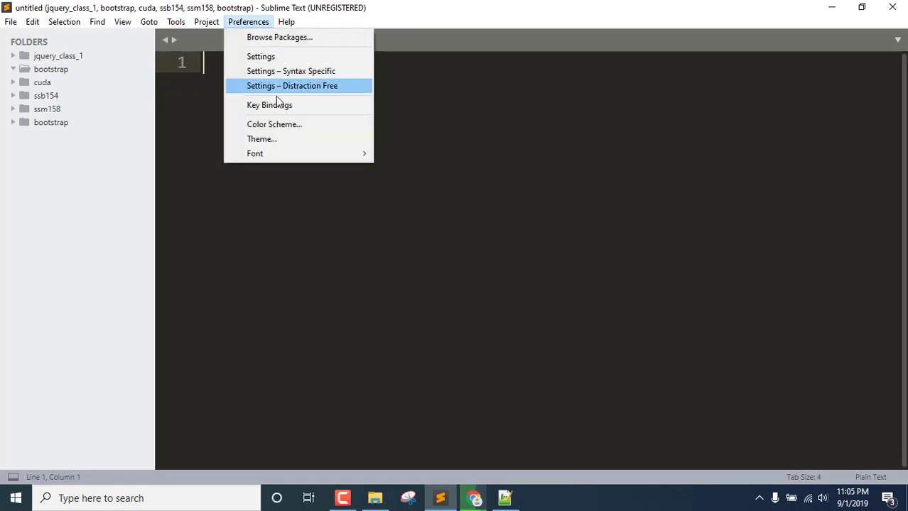
click(284, 140)
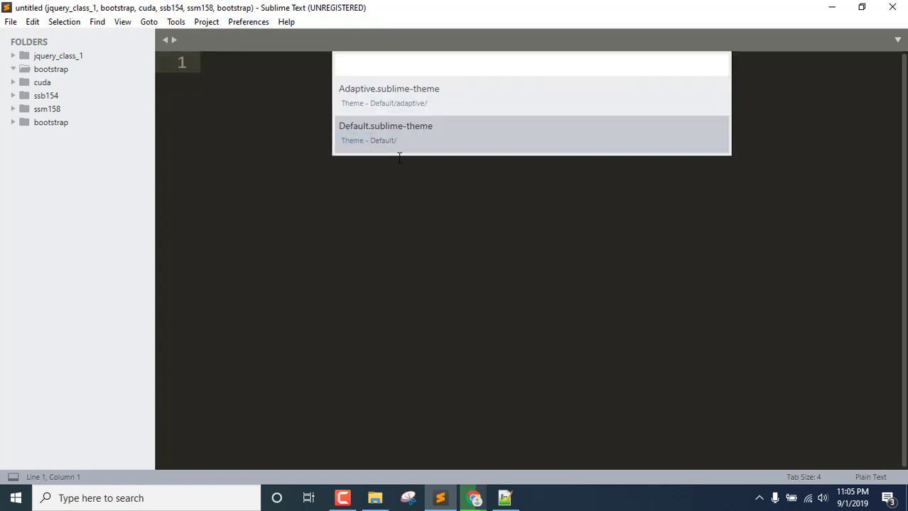
key(Up)
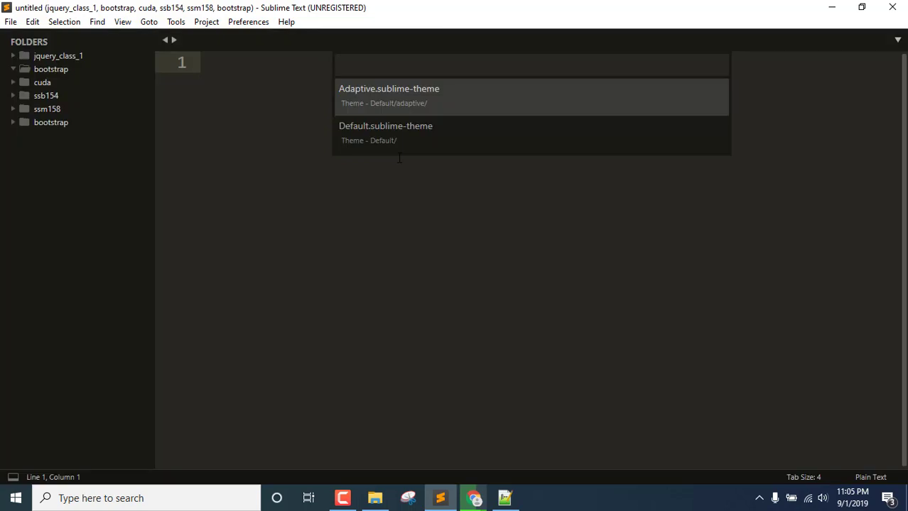
click(450, 87)
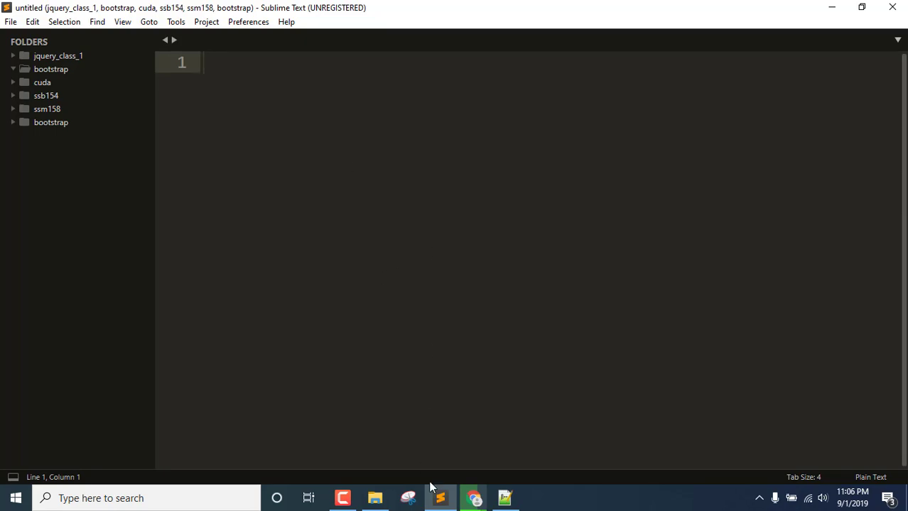
Switch to File Explorer, maximize it, and show the Desktop folder and the drives in This PC, selecting Local Disk (C:)
click(375, 499)
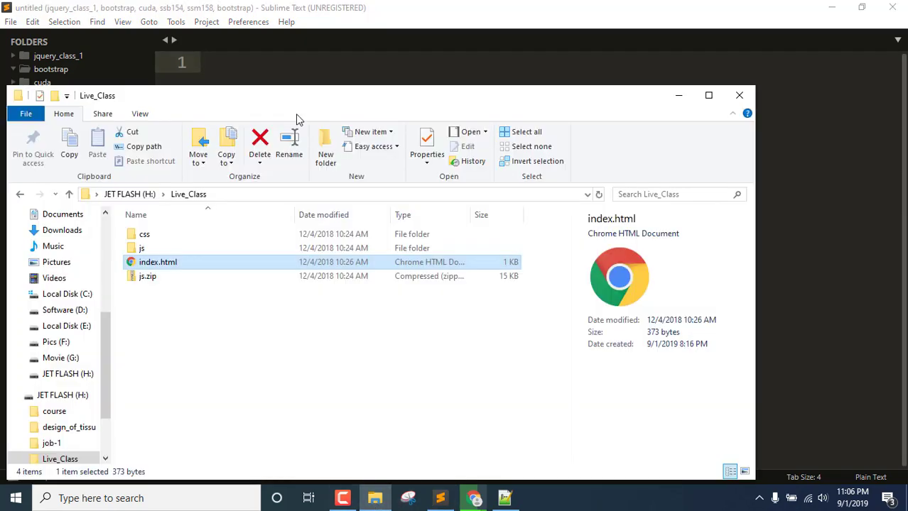
double_click(359, 100)
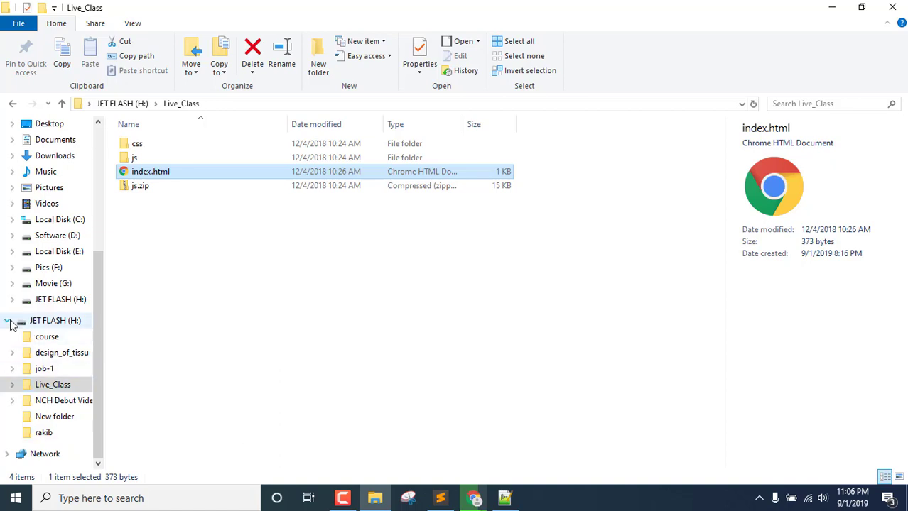
click(8, 321)
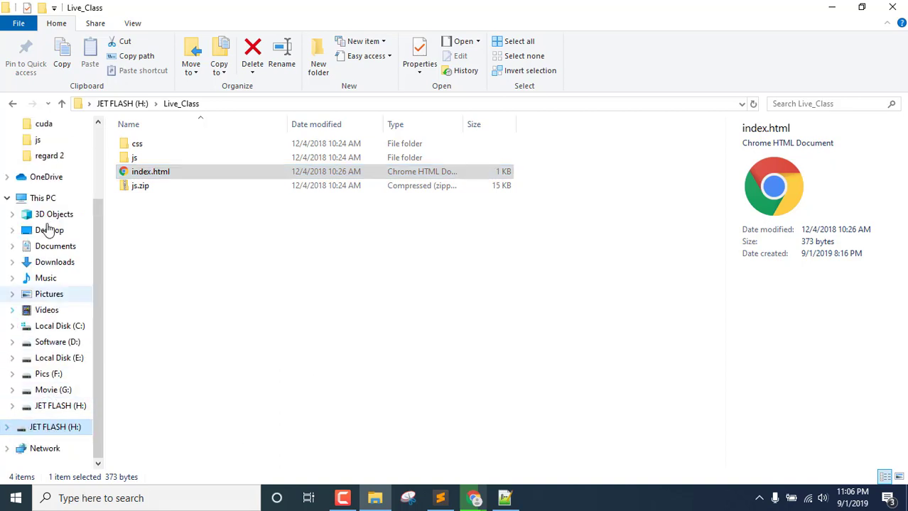
click(43, 231)
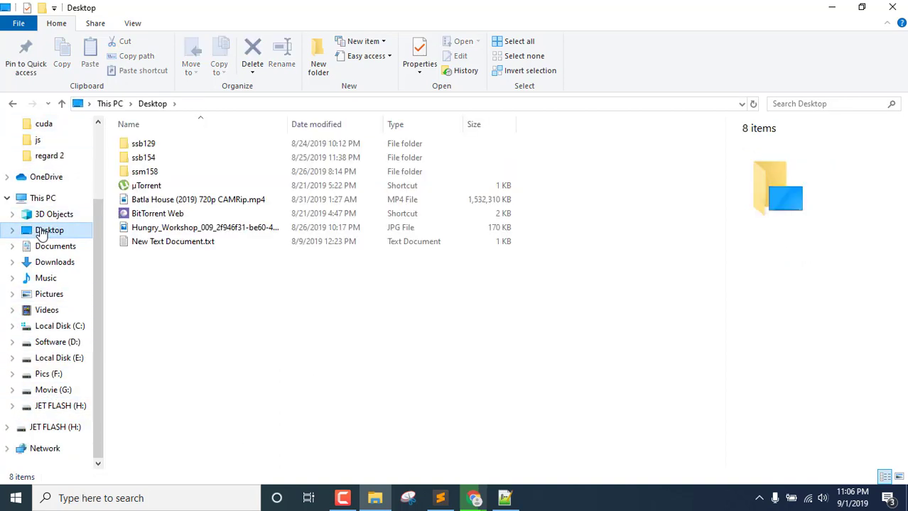
click(41, 199)
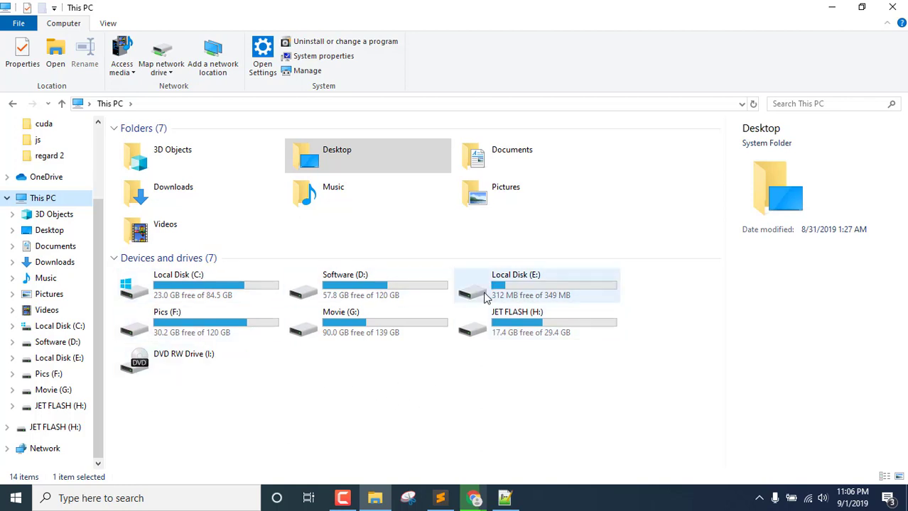
click(212, 275)
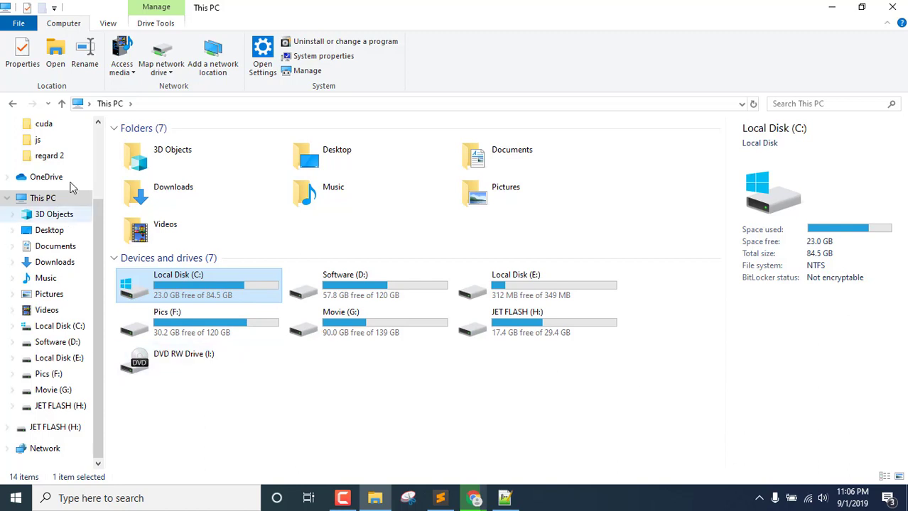
Show the contents of the Desktop and Downloads folders, ending back in the Desktop folder
click(52, 230)
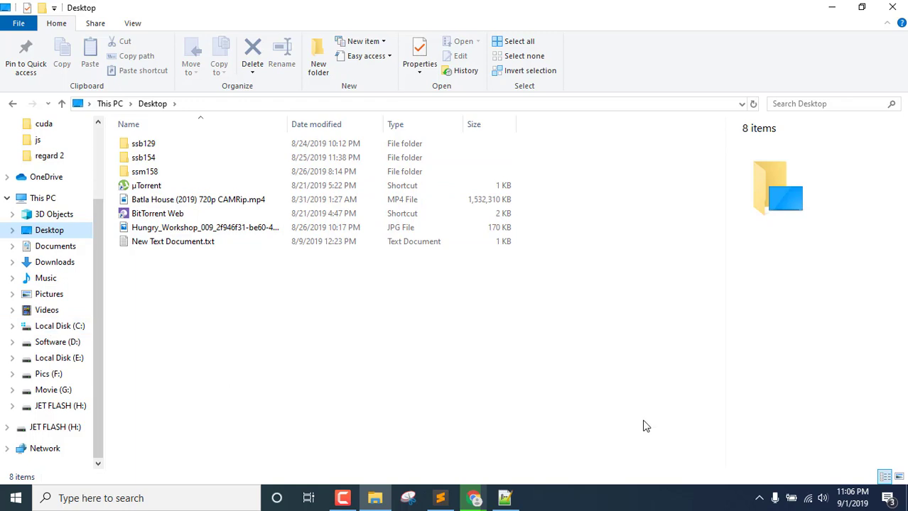
scroll(3, 370, up, 3)
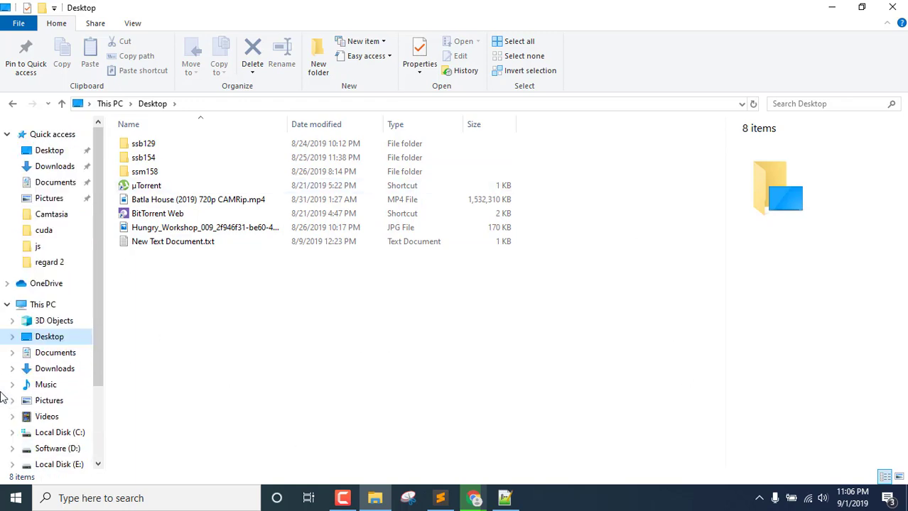
click(54, 167)
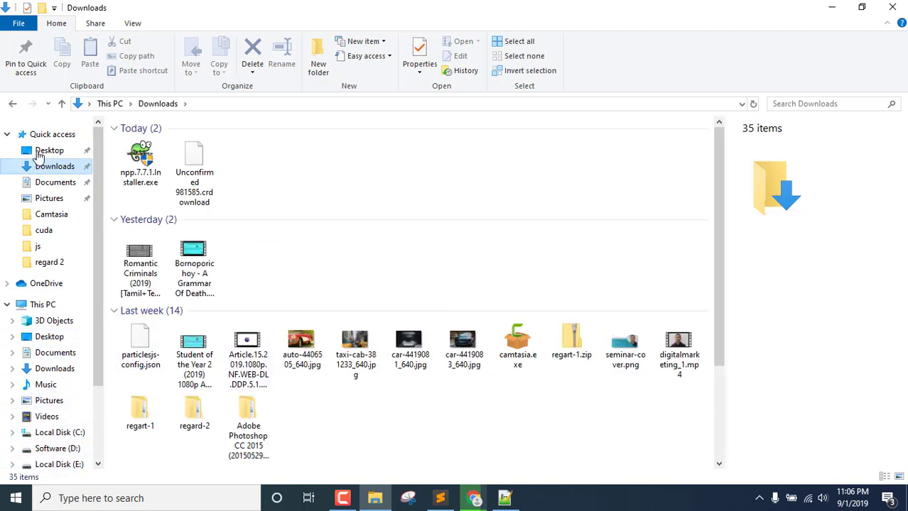
click(39, 152)
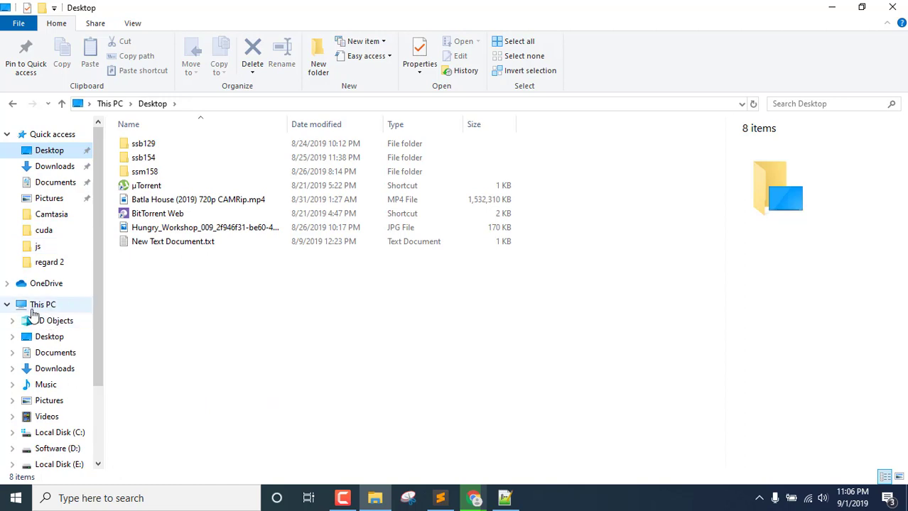
Show the drives in This PC, selecting JET FLASH (H:) and Local Disk (C:), and open Local Disk (C:)
click(33, 310)
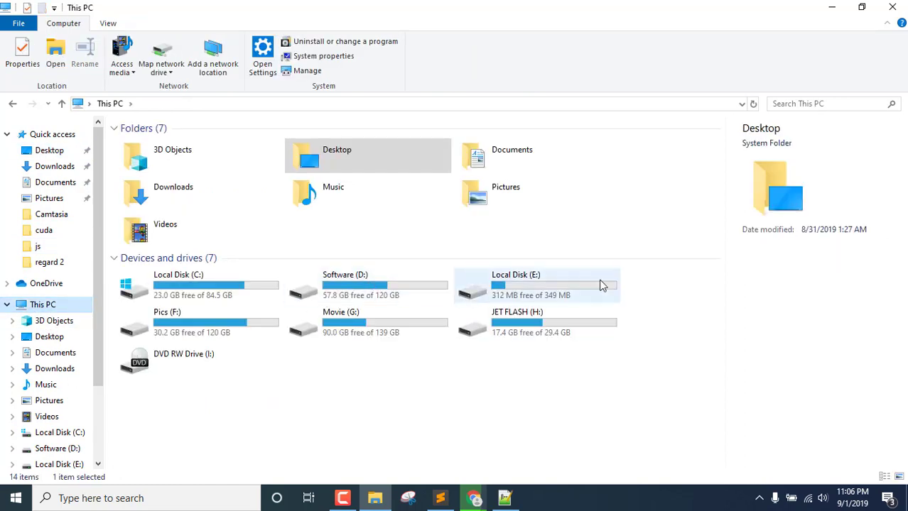
click(530, 326)
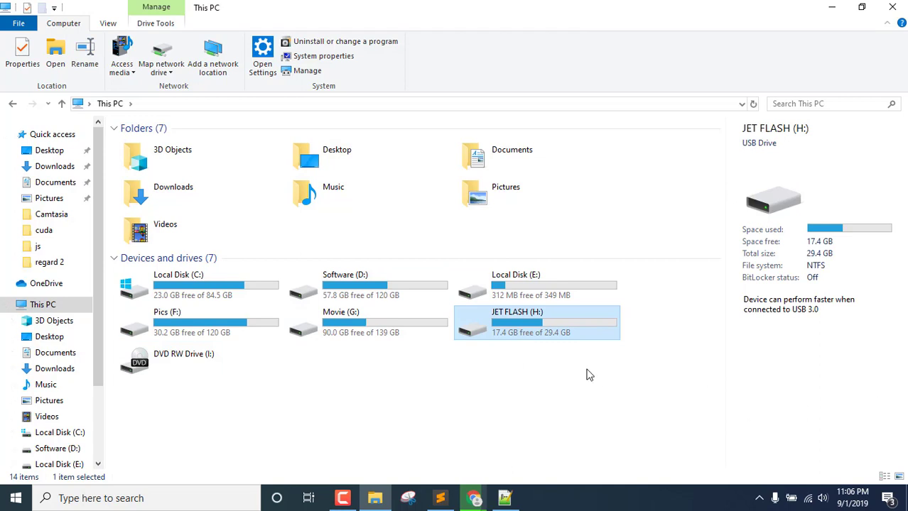
click(314, 437)
click(187, 286)
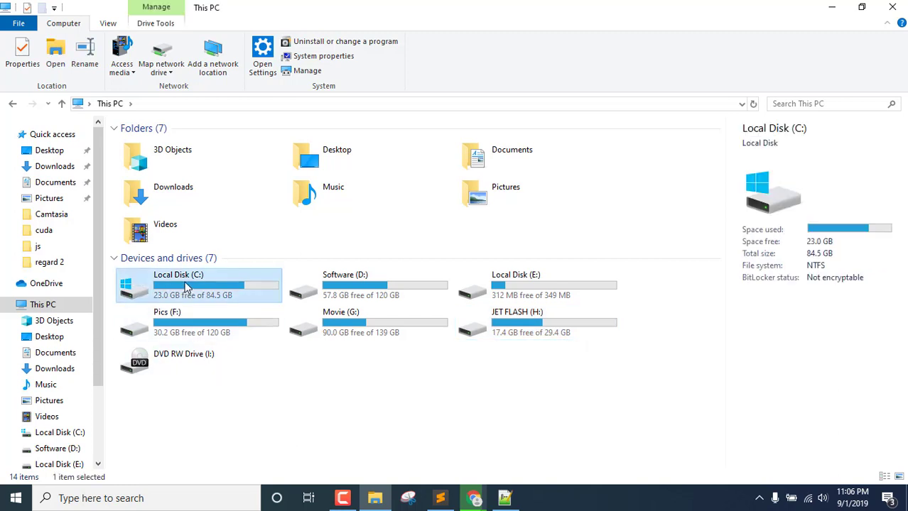
click(399, 419)
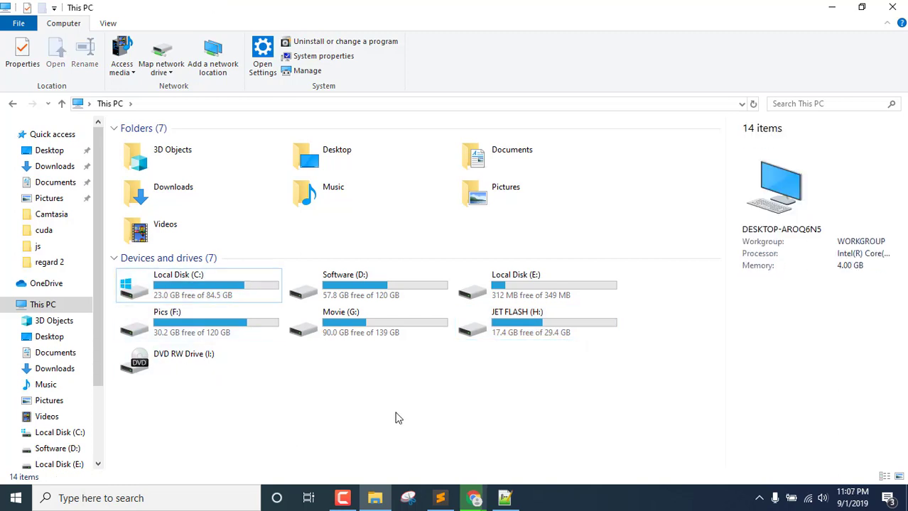
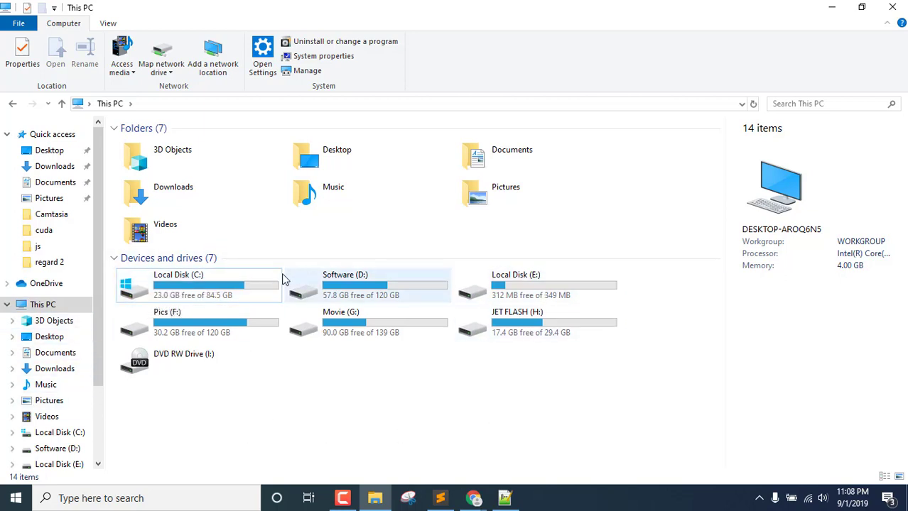
click(204, 294)
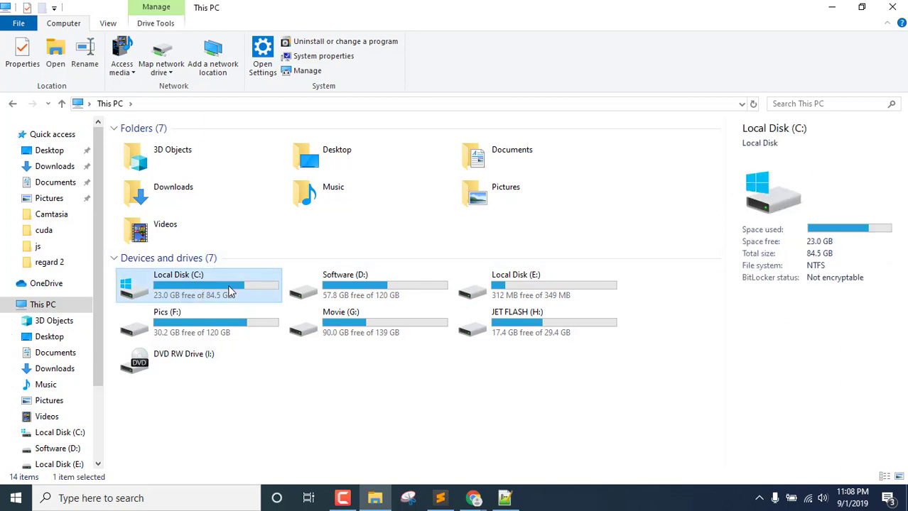
double_click(229, 291)
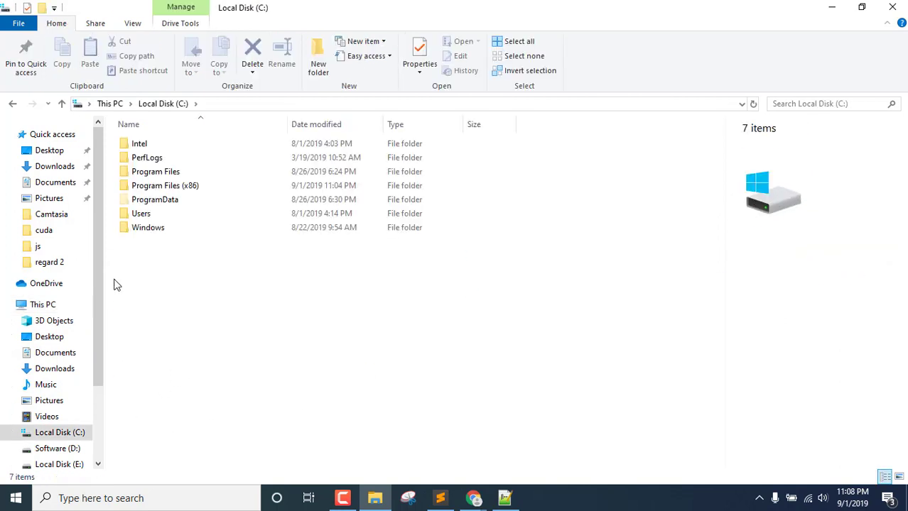
Create a new folder on the Desktop, keeping its default name
click(42, 149)
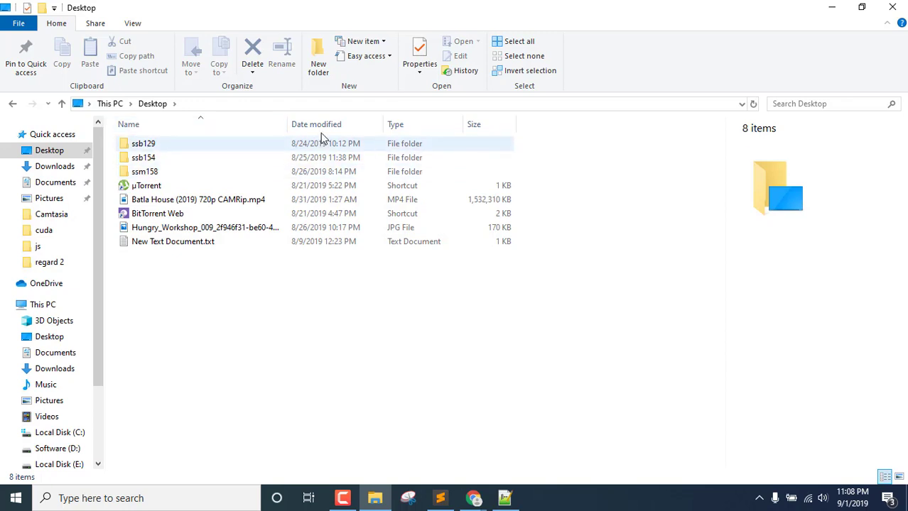
click(317, 64)
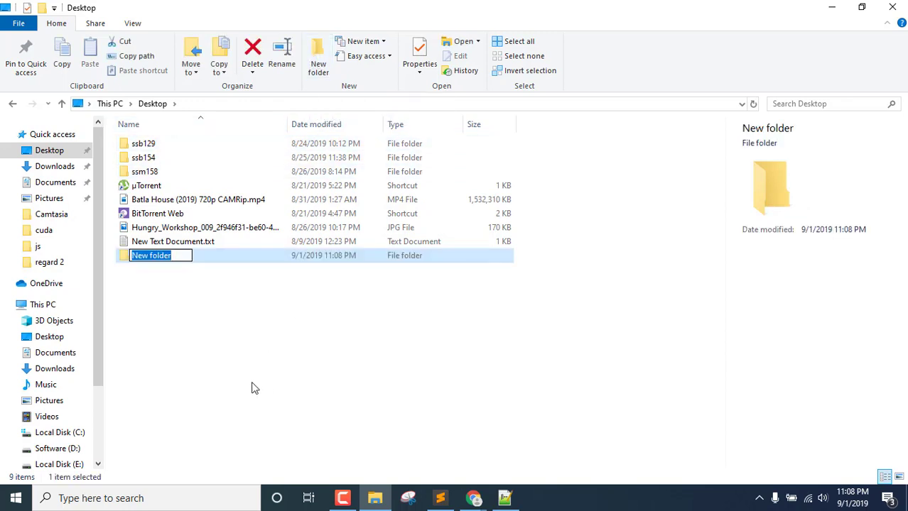
click(253, 383)
Show the drives in This PC with Pics (F:) selected, and return to the Desktop folder
click(25, 306)
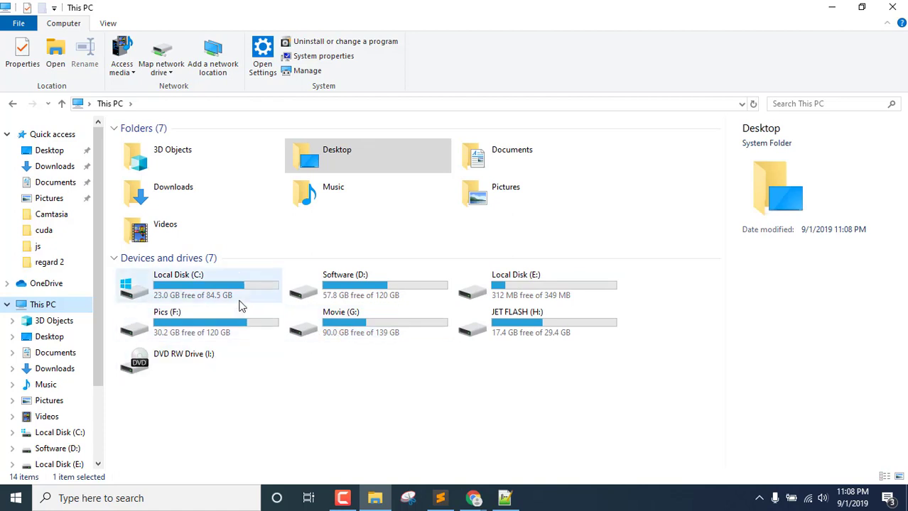
click(199, 323)
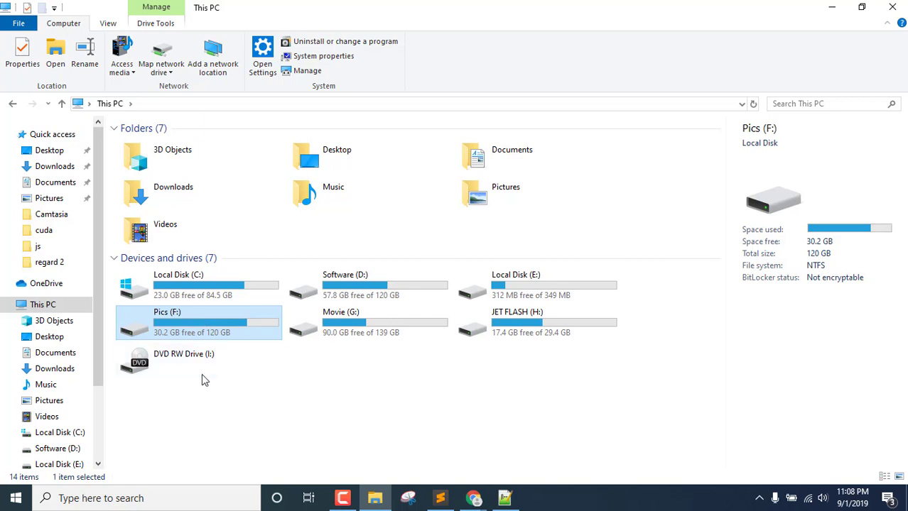
click(44, 337)
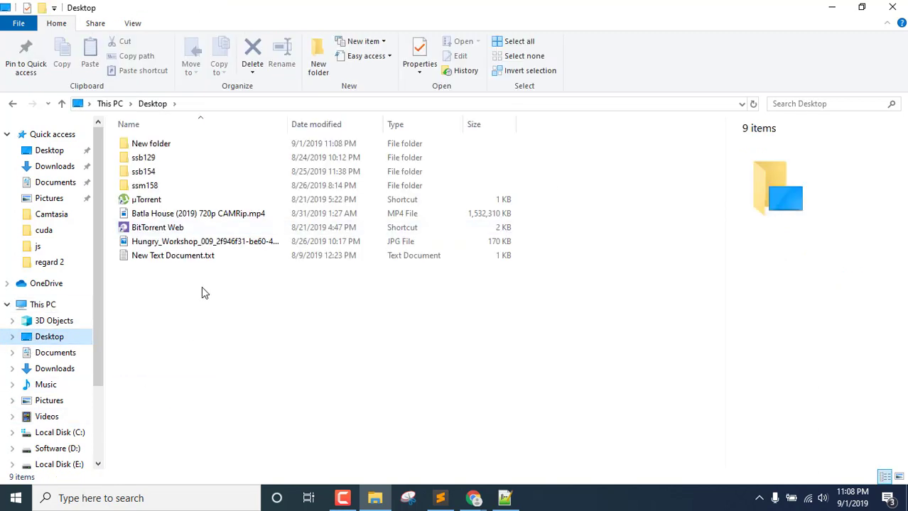
Rename the new Desktop folder as "web design"
click(146, 144)
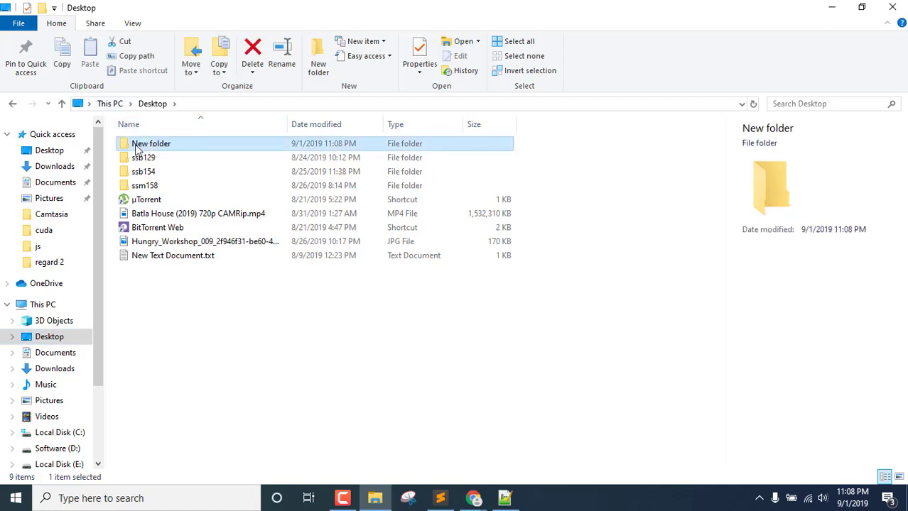
key(F2)
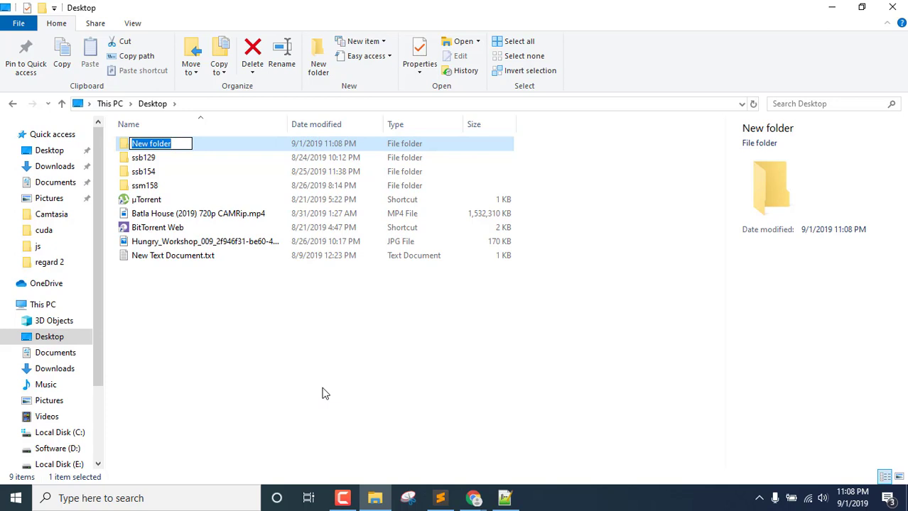
text(webdes)
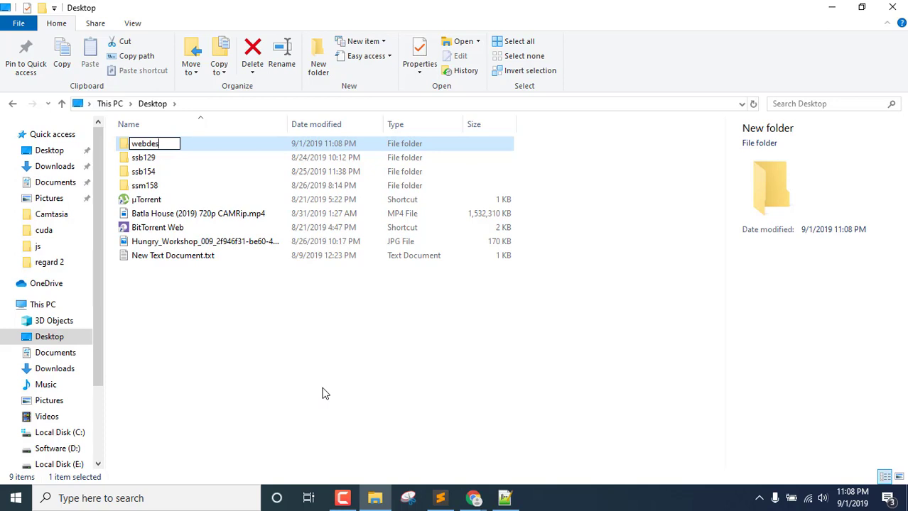
text(ign)
key(Left)
key(Left)
key(Left)
key(Left)
key(Left)
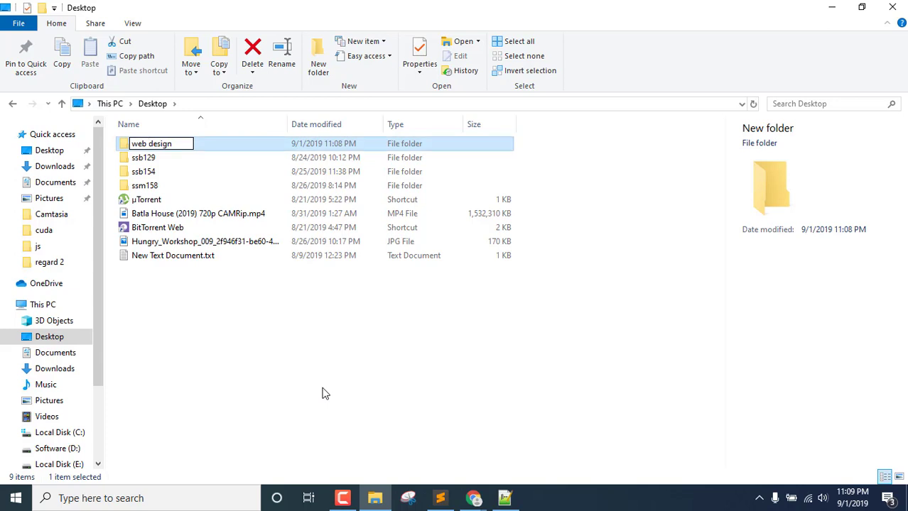
click(322, 394)
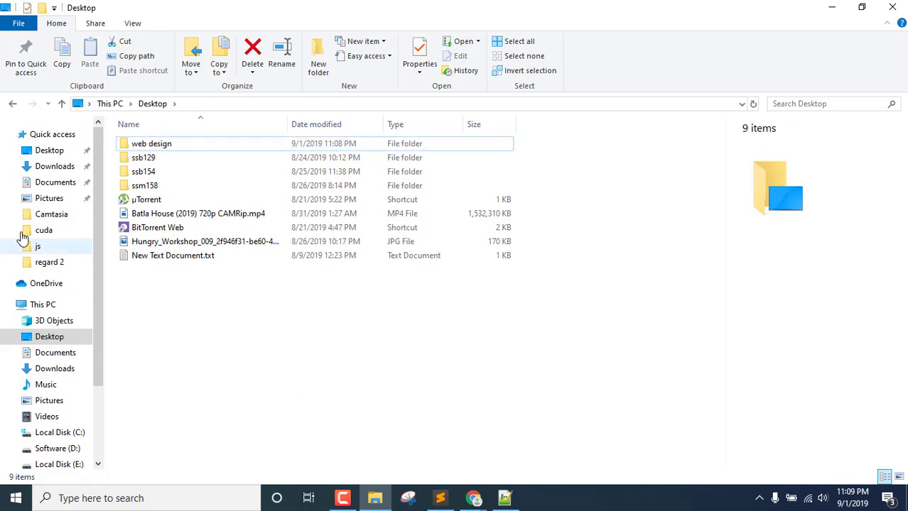
Open the web design folder and copy its full path
click(178, 148)
double_click(217, 149)
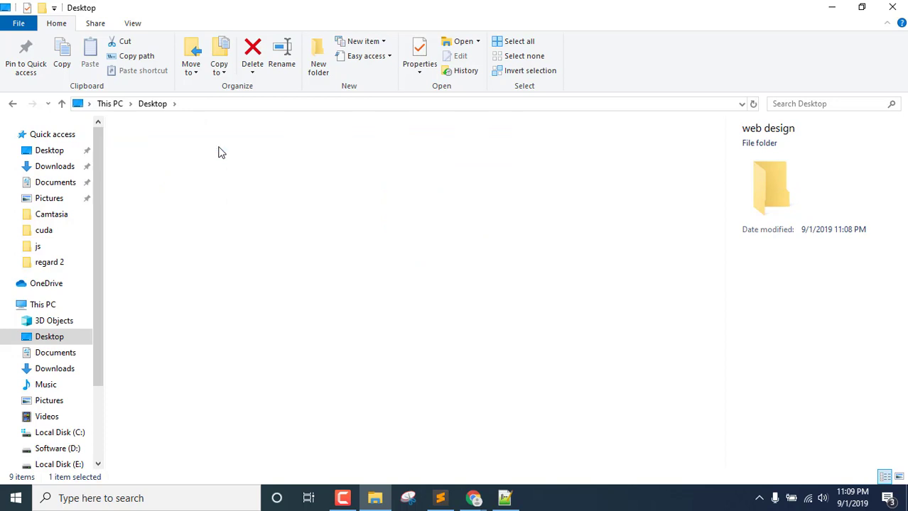
click(279, 104)
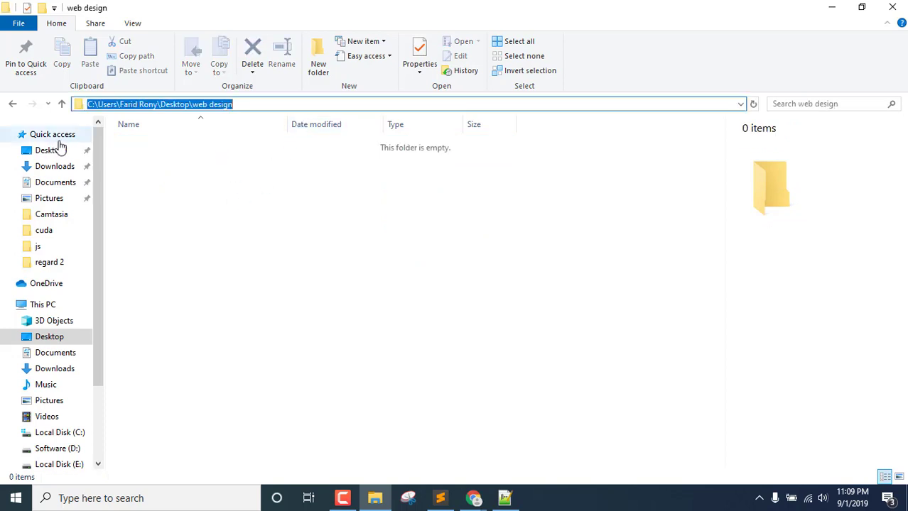
click(240, 212)
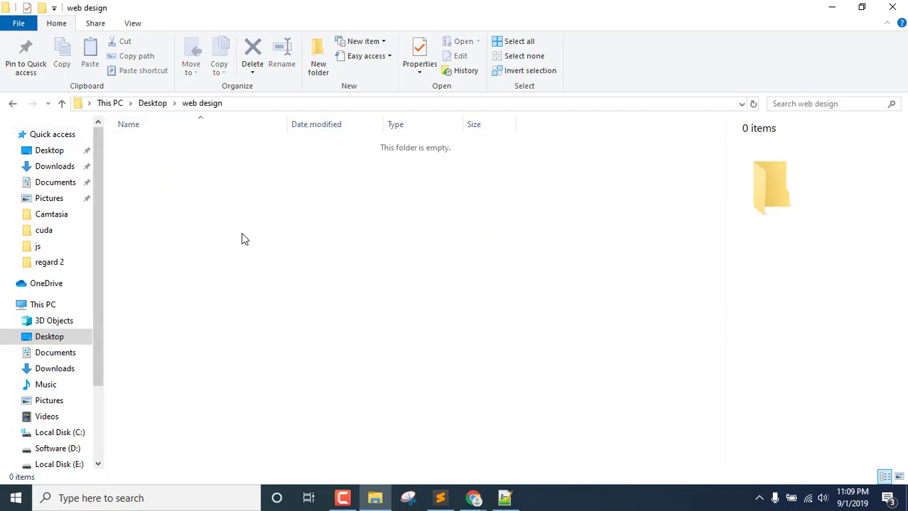
click(246, 104)
key(ctrl+c)
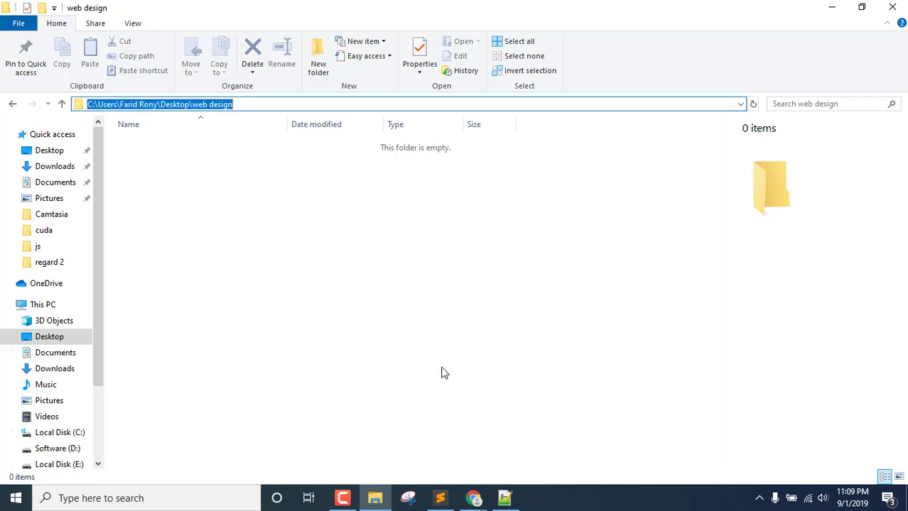
click(202, 218)
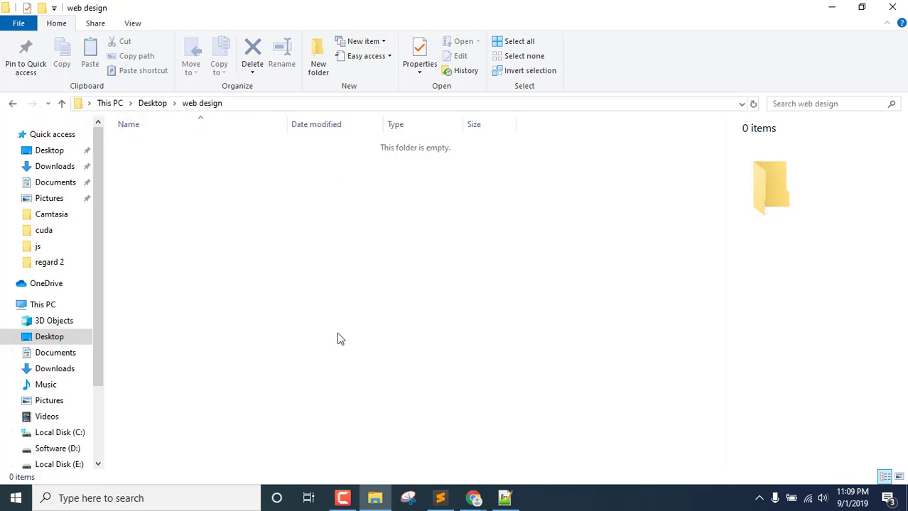
Switch to the Chrome window showing the Brackets site and load the copied web design folder path in that tab
click(474, 498)
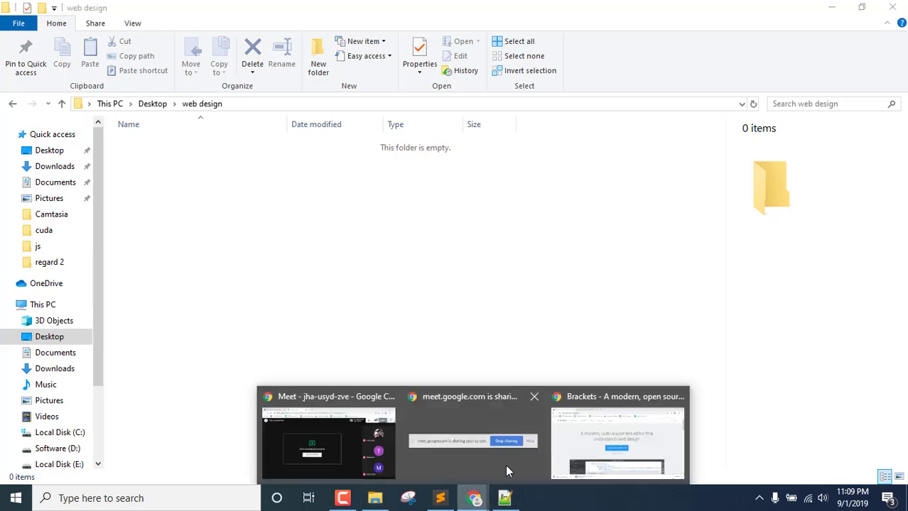
click(615, 440)
click(174, 35)
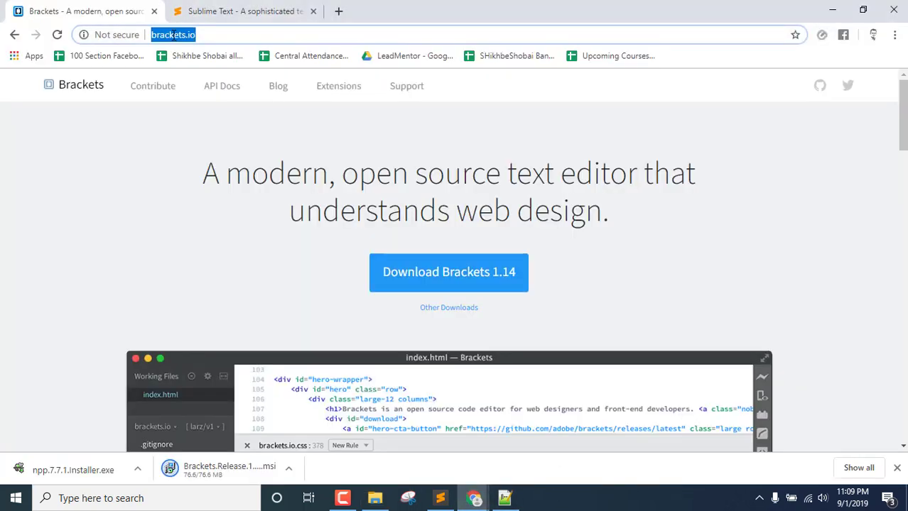
key(ctrl+v)
key(Return)
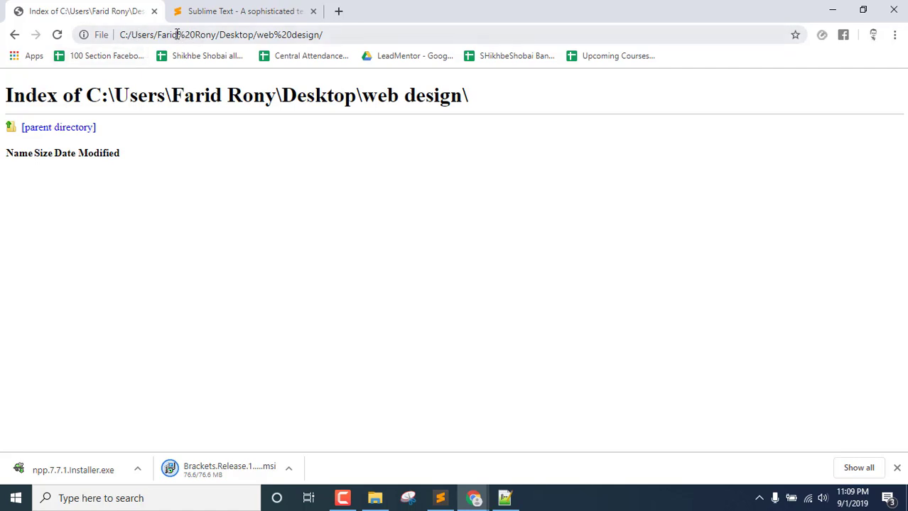
Highlight the %20 codes that stand for spaces in the web design folder's address
drag(178, 35, 198, 35)
click(206, 140)
drag(274, 35, 293, 39)
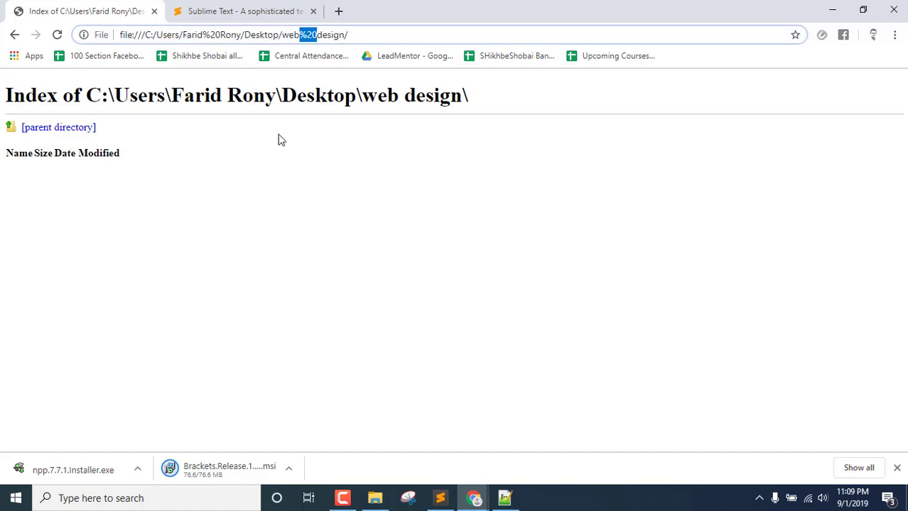
In a new browser tab, enter the address shikhbeshobai.com and try a space, a period and an underscore between its two words
click(338, 11)
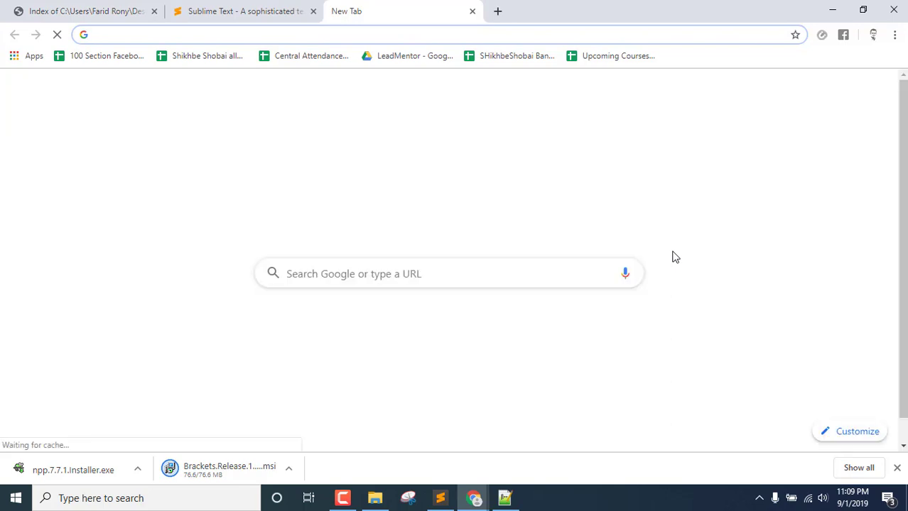
text(shikhbeshobai.com)
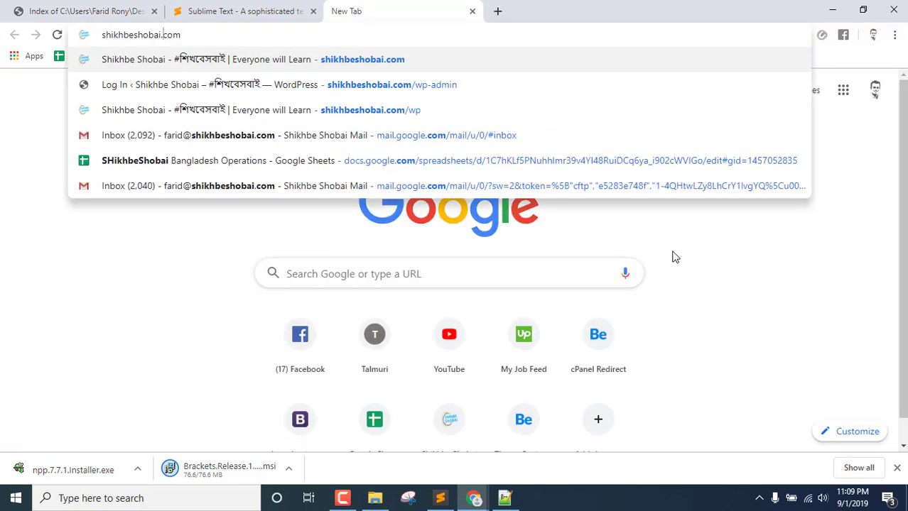
key(Left)
key(Left)
key(Left)
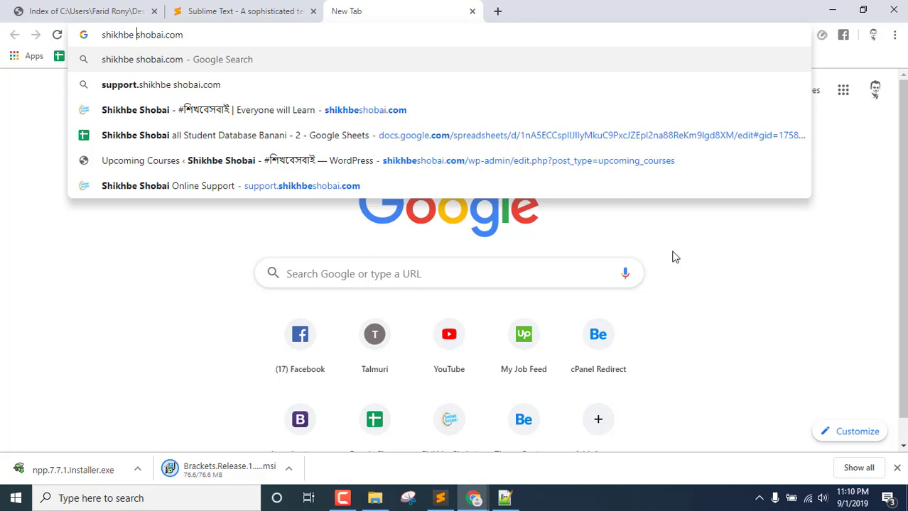
key(BackSpace)
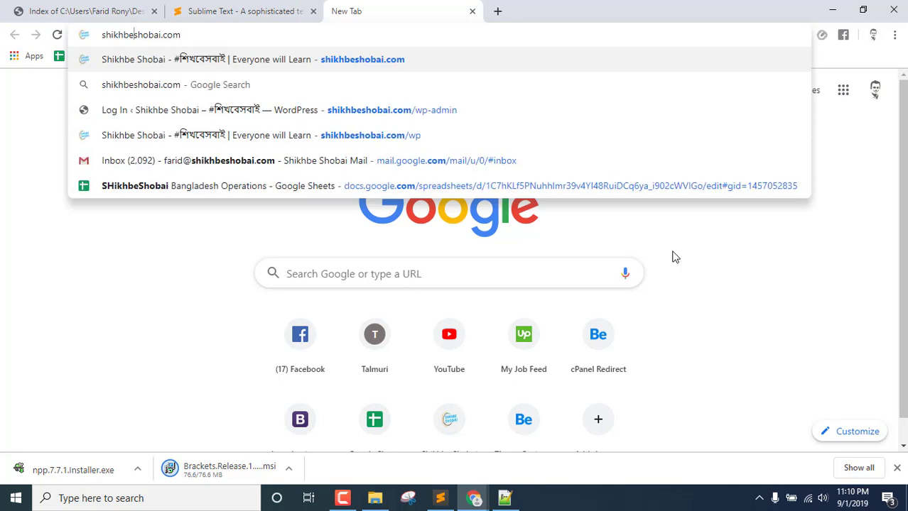
text(.)
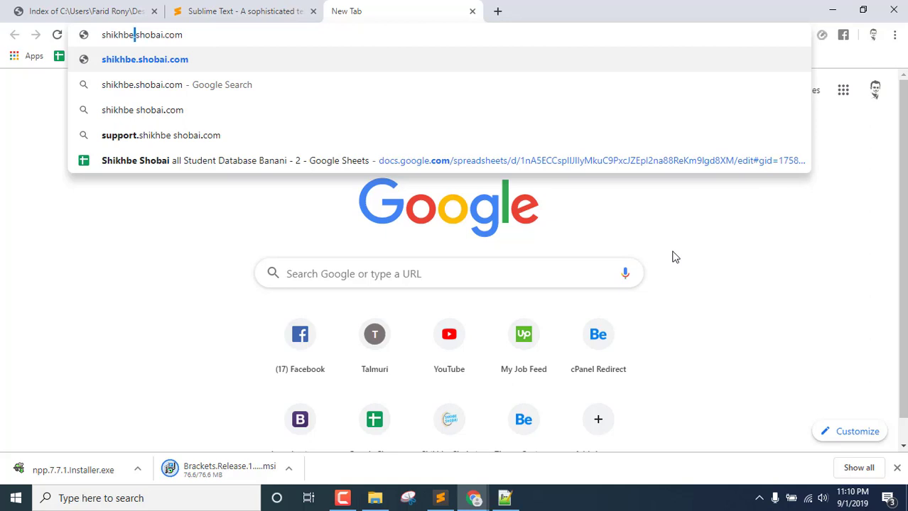
key(BackSpace)
text(_)
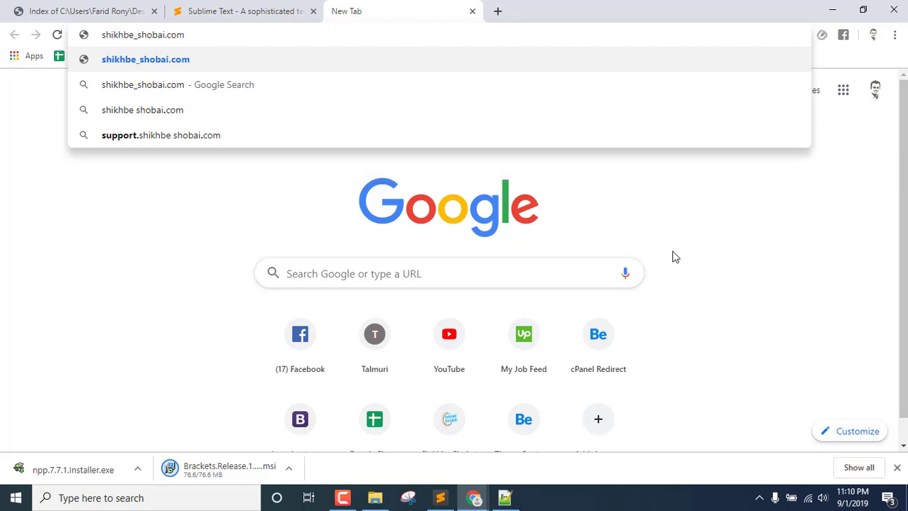
Change the separator in the entered web address to a hyphen so it reads shikhbe-shobai.com
key(BackSpace)
text(-)
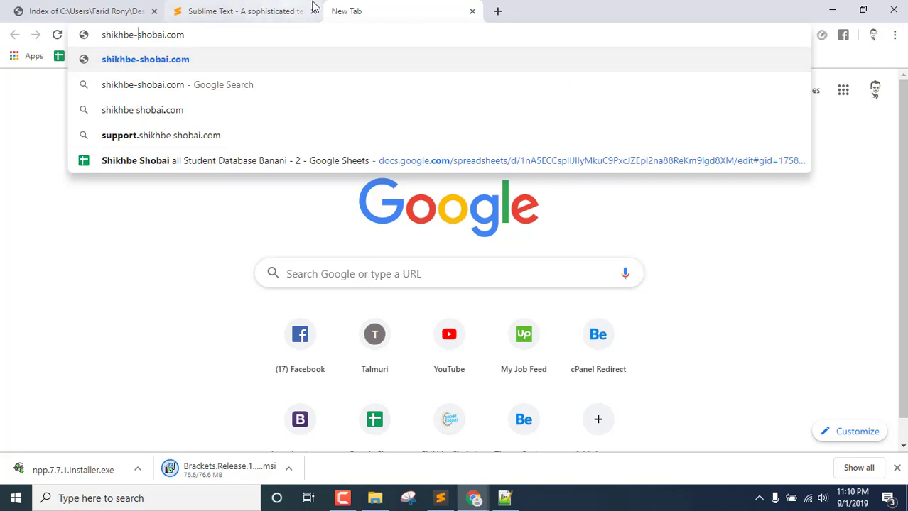
Examine how the space in the web design folder's name is encoded in the directory index page's address
click(83, 10)
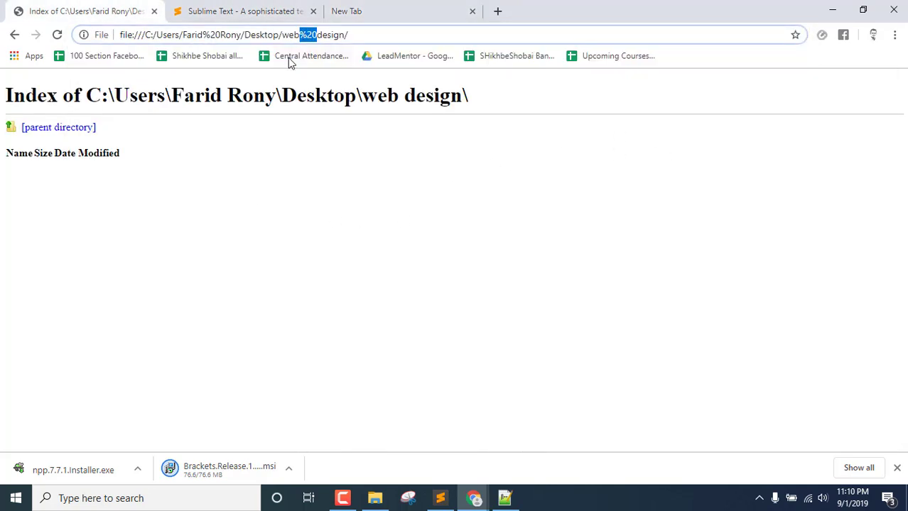
click(330, 160)
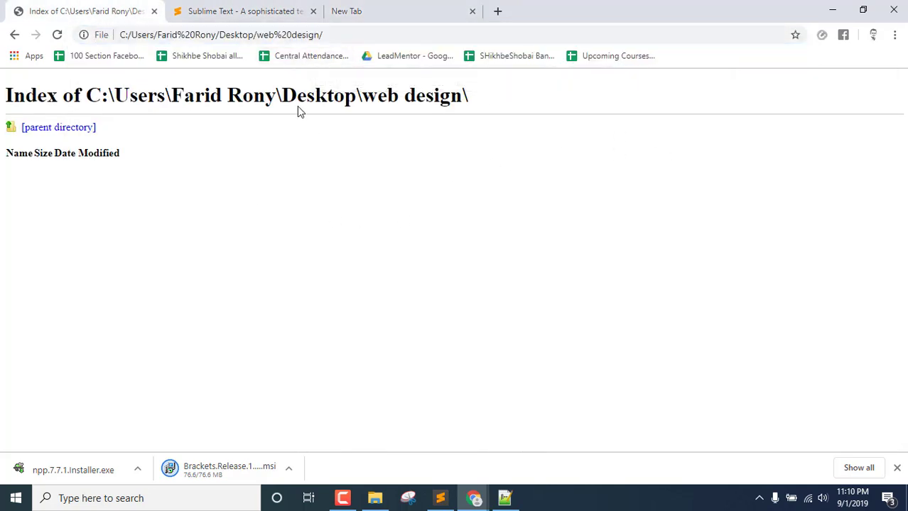
double_click(278, 34)
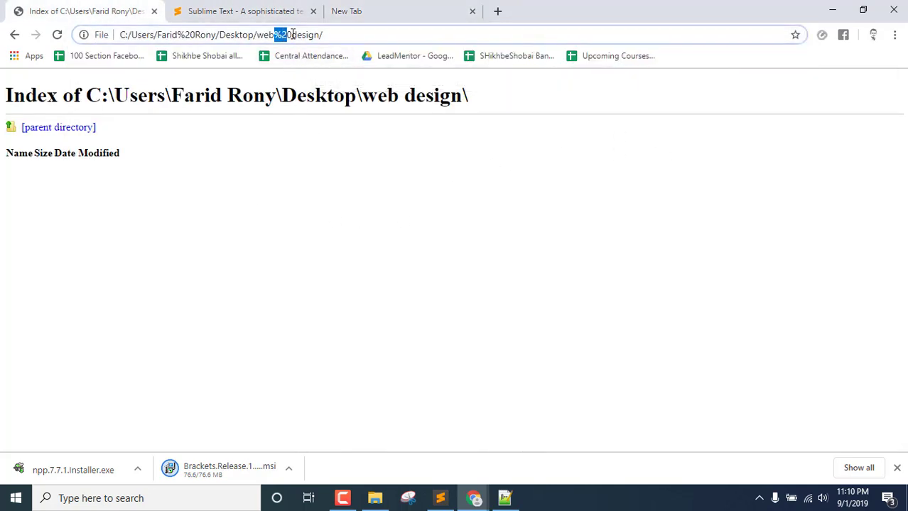
click(347, 373)
Switch to File Explorer and rename the "web design" folder on the Desktop as webdesign
click(375, 498)
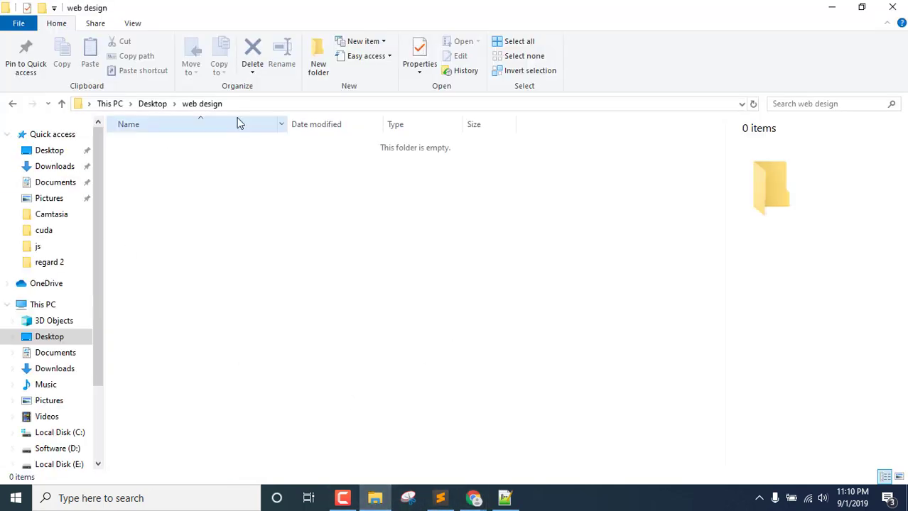
click(152, 104)
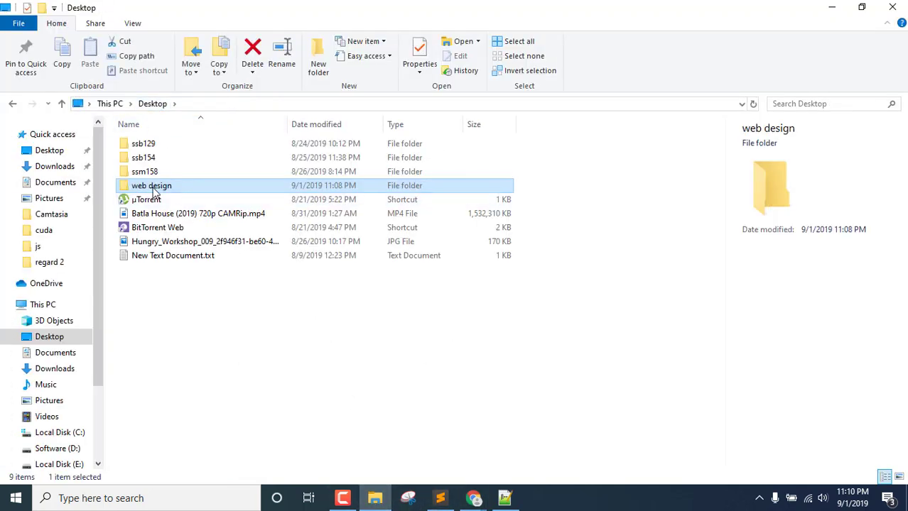
click(152, 186)
click(148, 186)
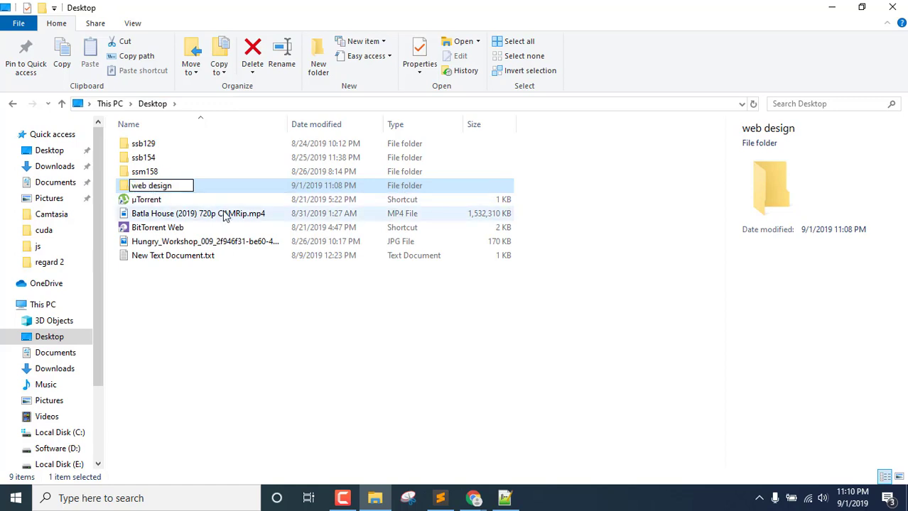
key(BackSpace)
key(End)
key(Return)
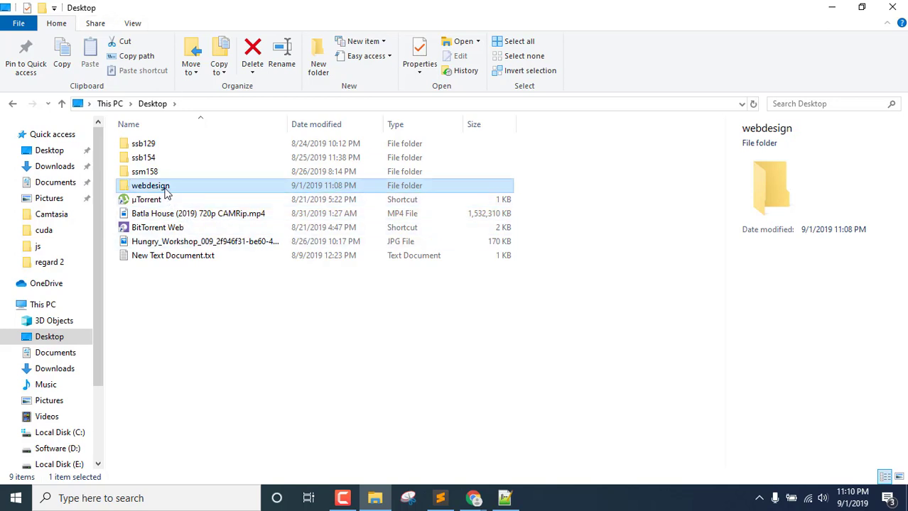
Rename the webdesign folder as webdesign_course and open it
key(F2)
key(End)
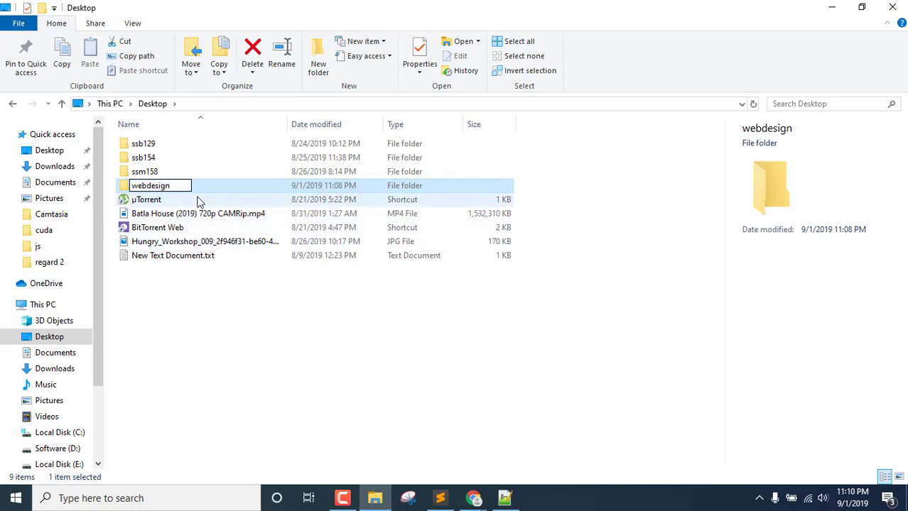
text(_course)
key(Return)
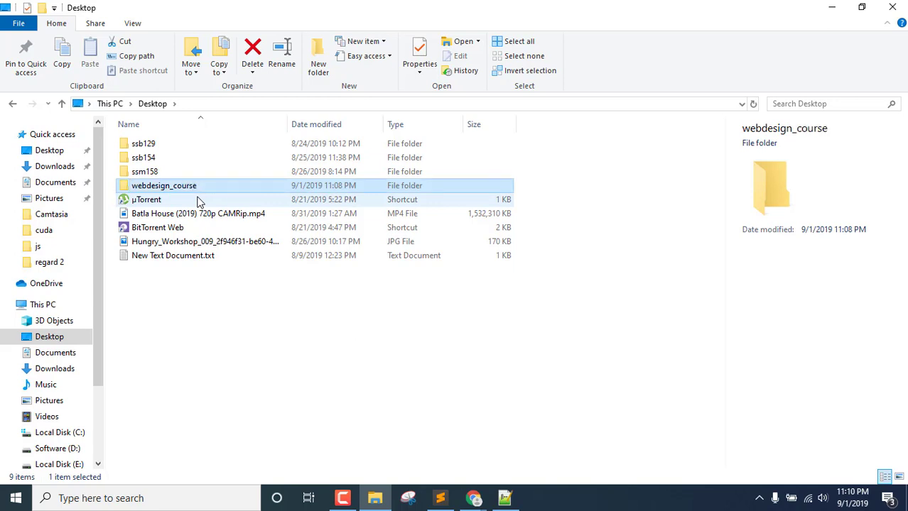
key(Return)
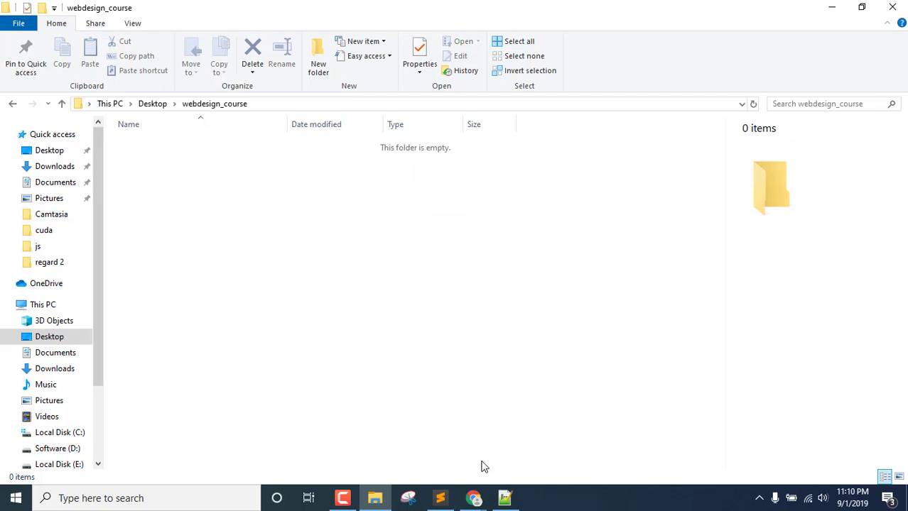
Switch to Notepad++ and list images, content and color on separate lines of the blank document, with the text enlarged
click(505, 498)
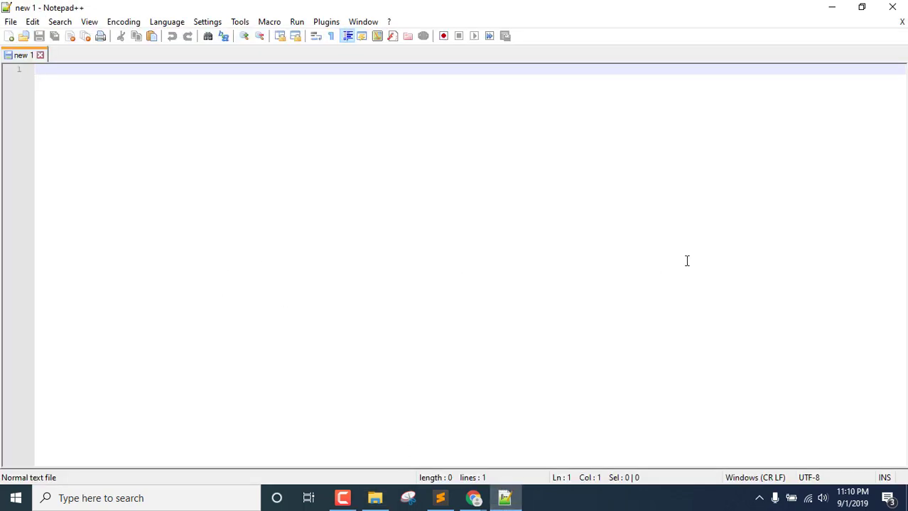
scroll(605, 174, up, 3)
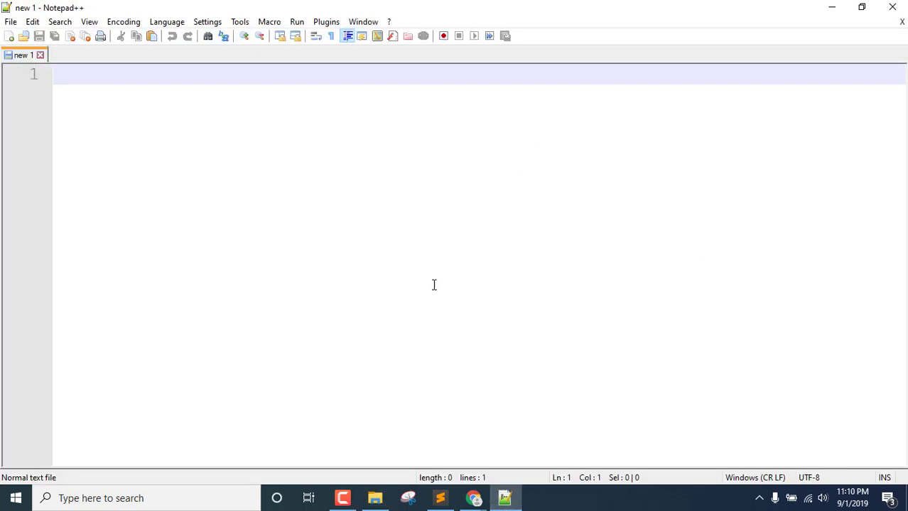
text(images)
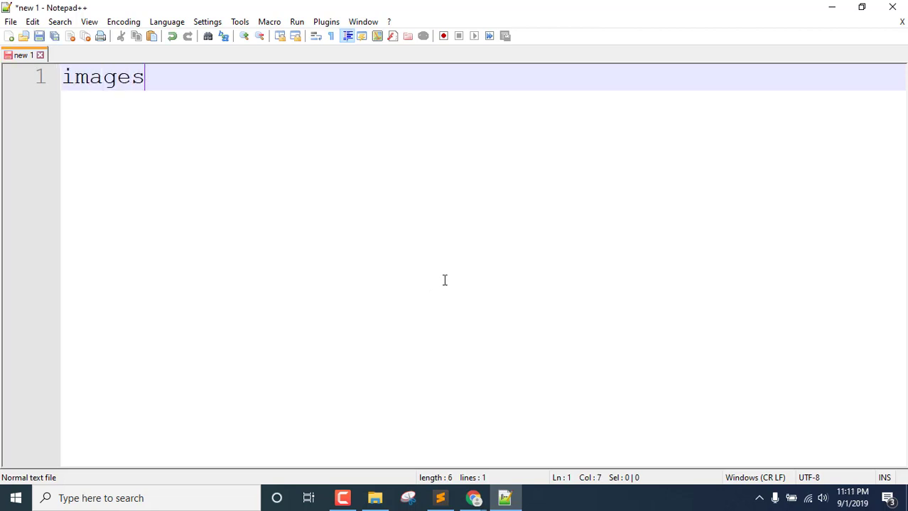
key(Return)
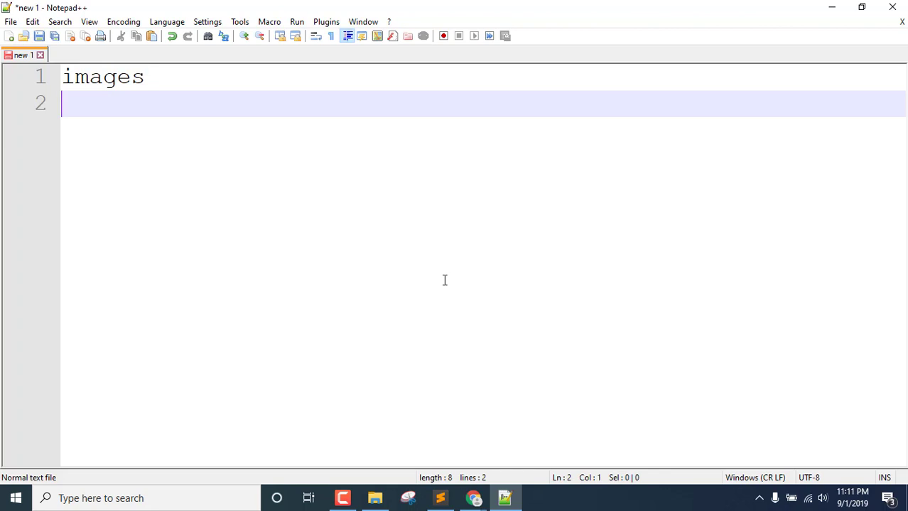
text(content)
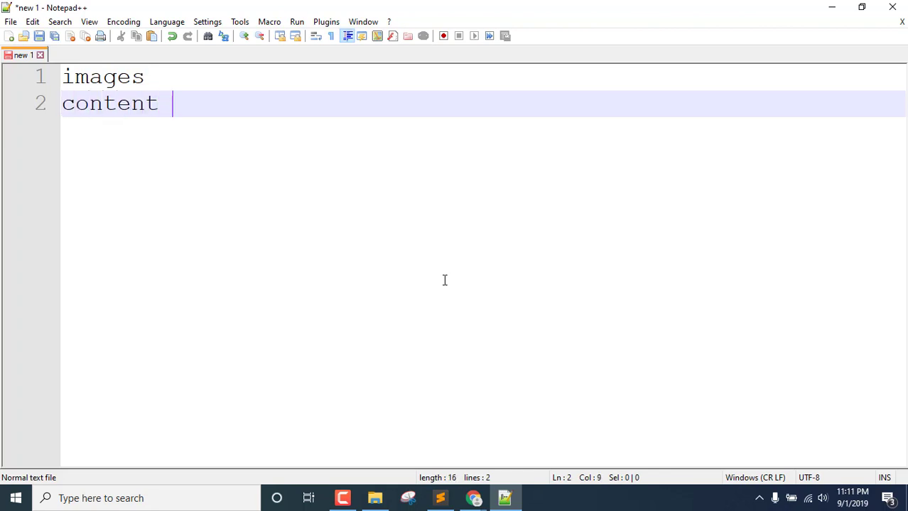
key(Return)
text(color)
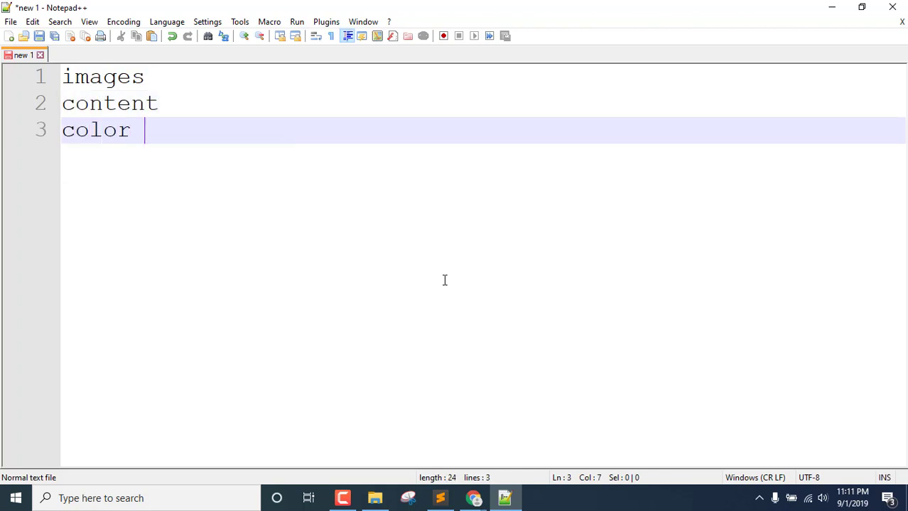
Add js, audio and video on separate lines below the color entry
key(Return)
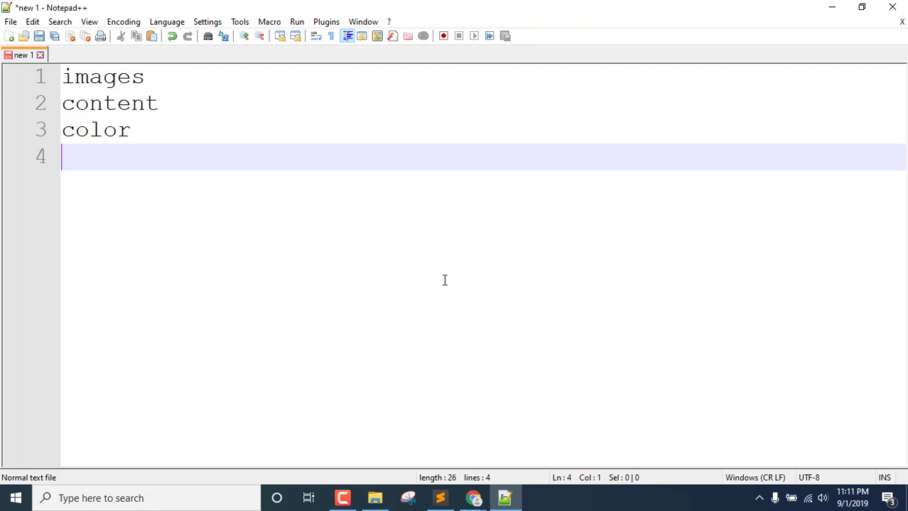
text(js)
key(Return)
text(au)
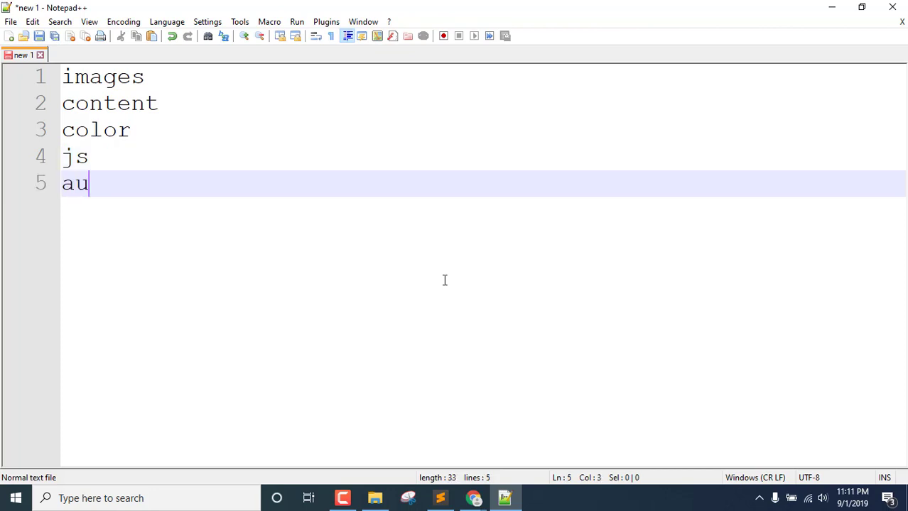
text(dio)
key(Return)
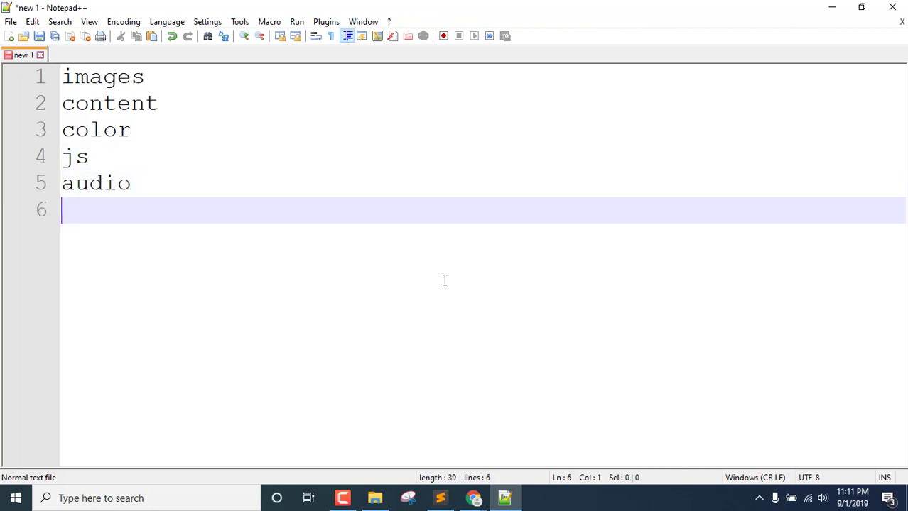
text(video)
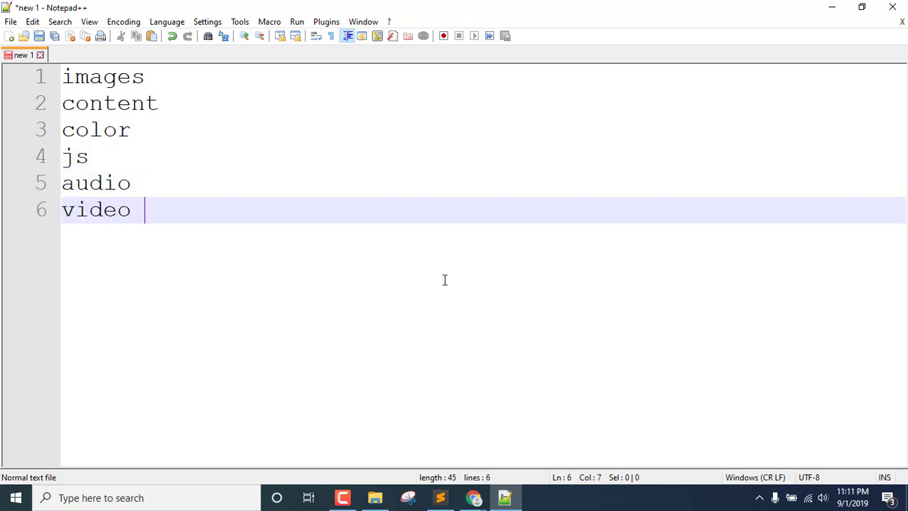
key(Return)
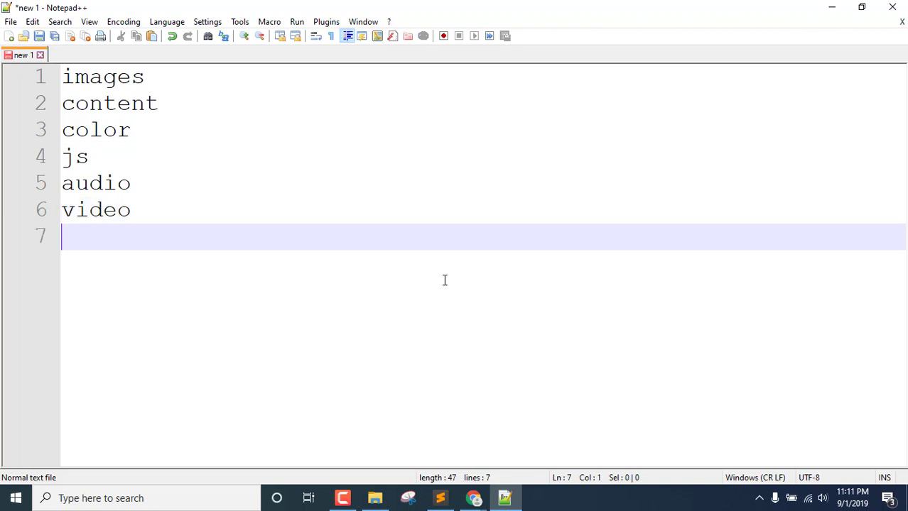
Delete the color and js lines from the list
click(132, 76)
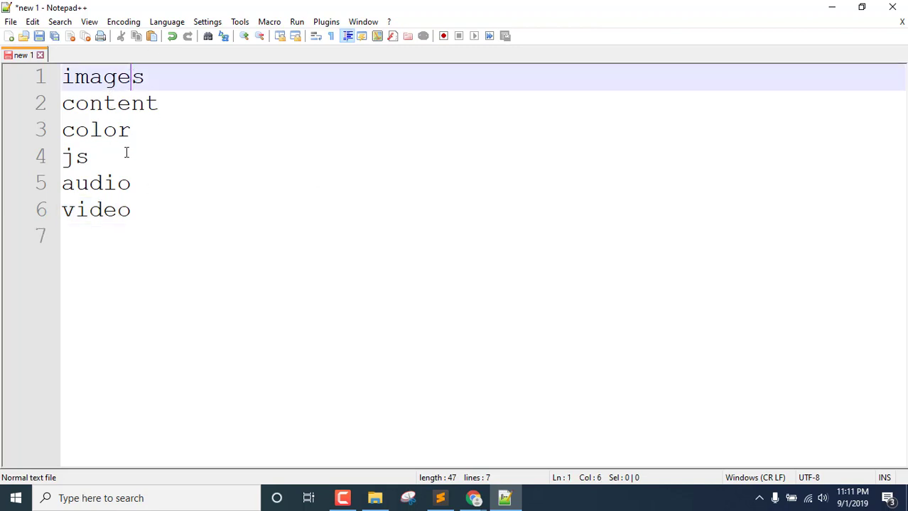
click(144, 130)
drag(90, 156, 28, 132)
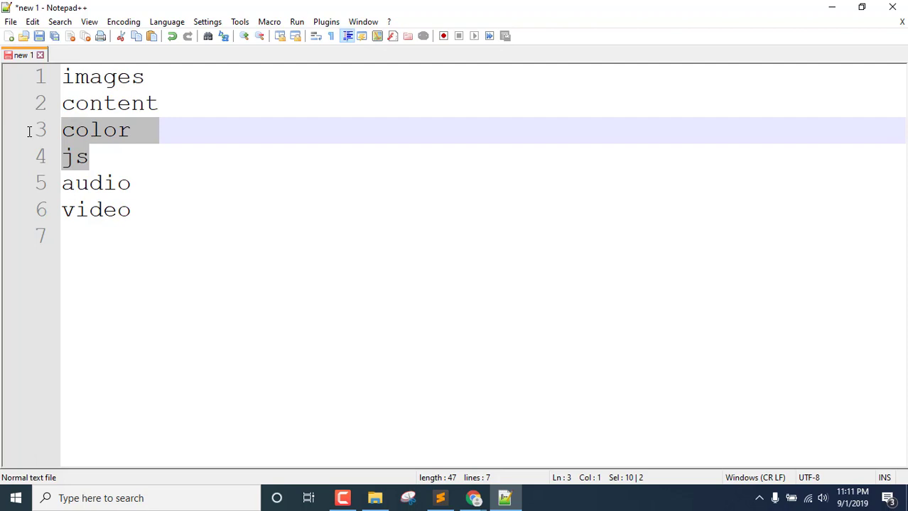
key(BackSpace)
key(BackSpace)
click(147, 138)
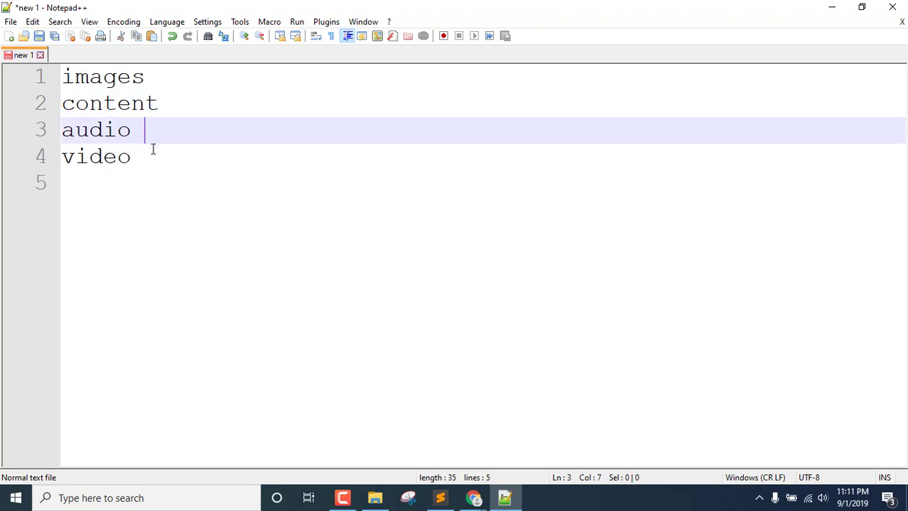
Review the images, content, audio and video entries in the list one by one
drag(134, 156, 21, 69)
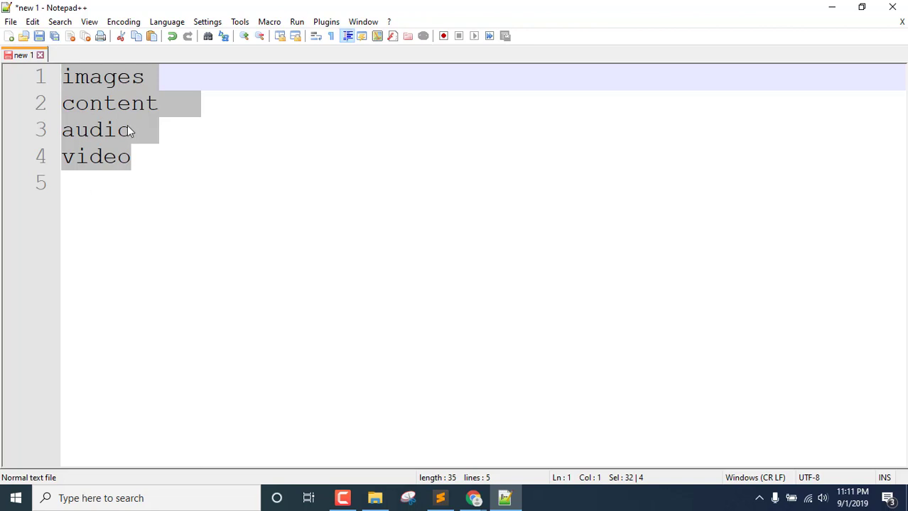
click(129, 130)
click(116, 103)
click(90, 134)
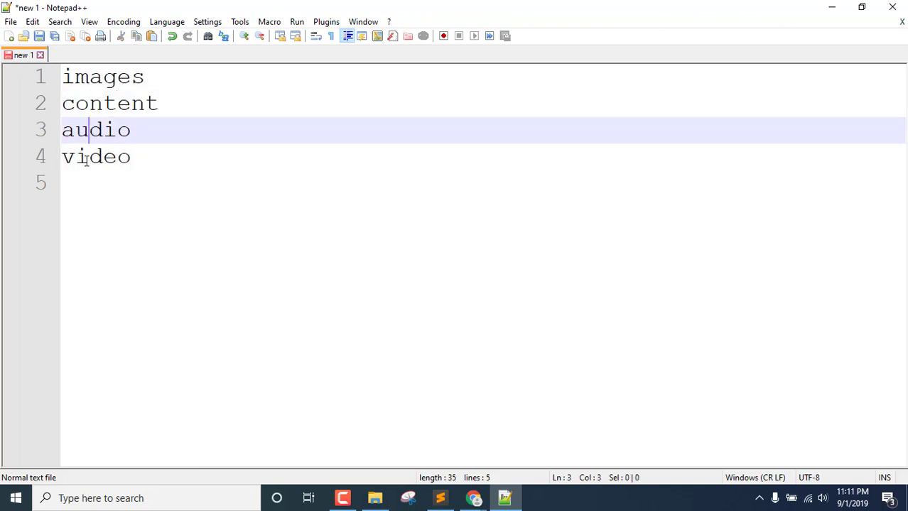
click(85, 160)
click(164, 156)
scroll(184, 213, up, 1)
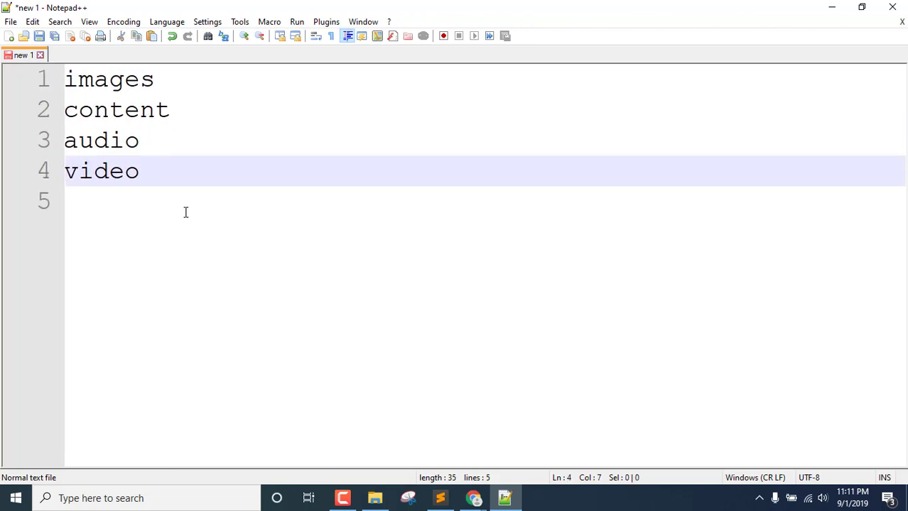
scroll(185, 212, up, 1)
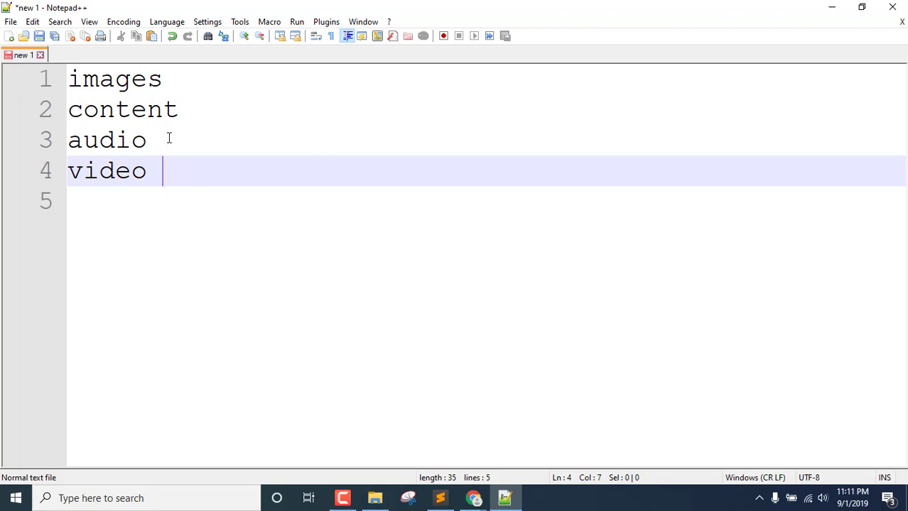
click(318, 268)
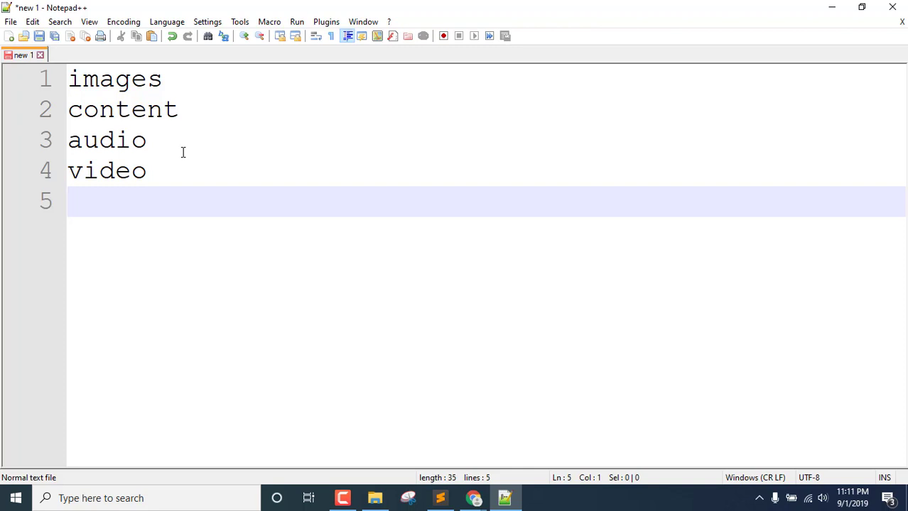
double_click(122, 116)
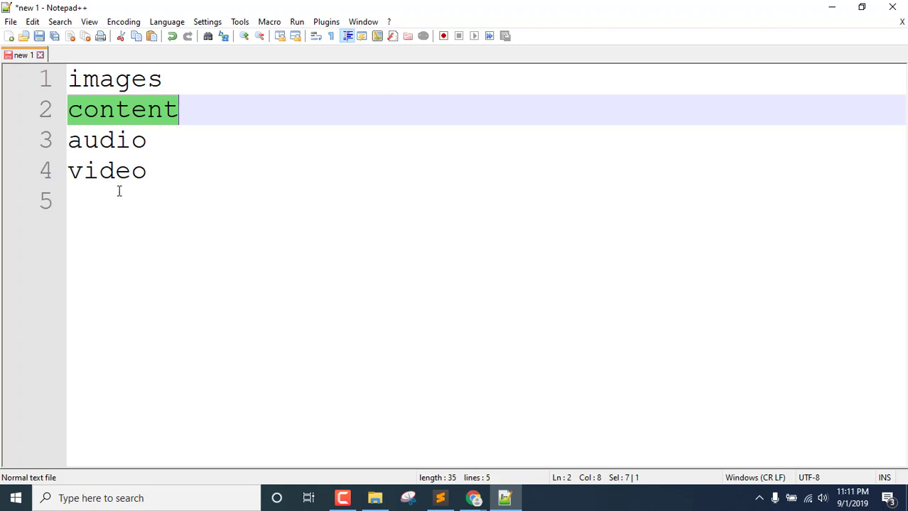
key(Down)
key(Down)
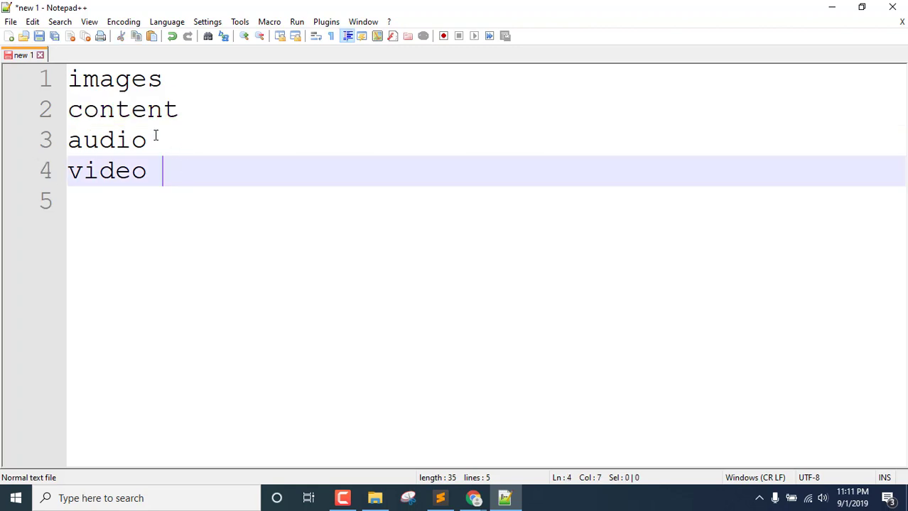
double_click(124, 81)
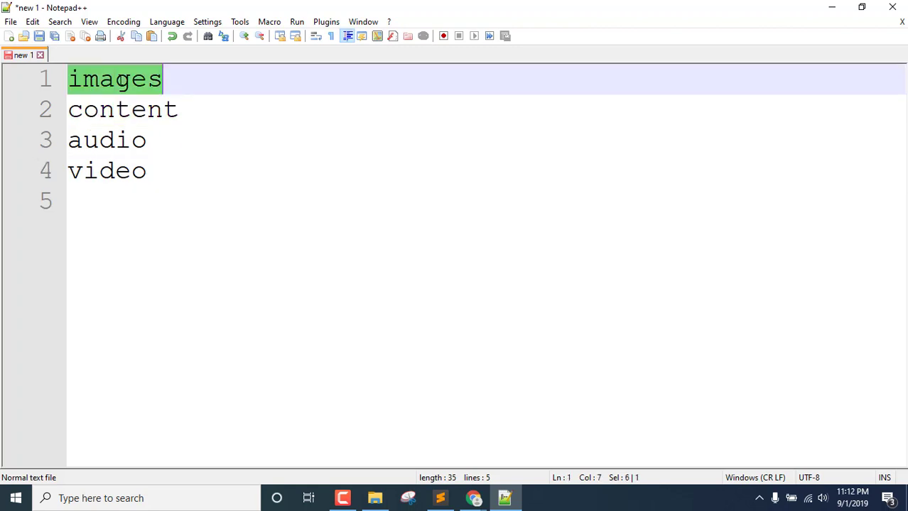
click(91, 140)
click(96, 172)
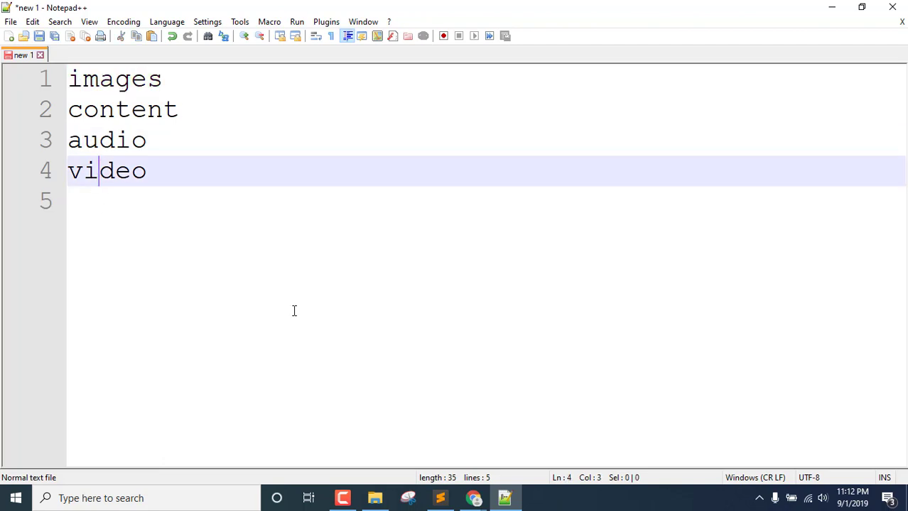
Switch to File Explorer and create a folder named images inside webdesign_course
click(376, 499)
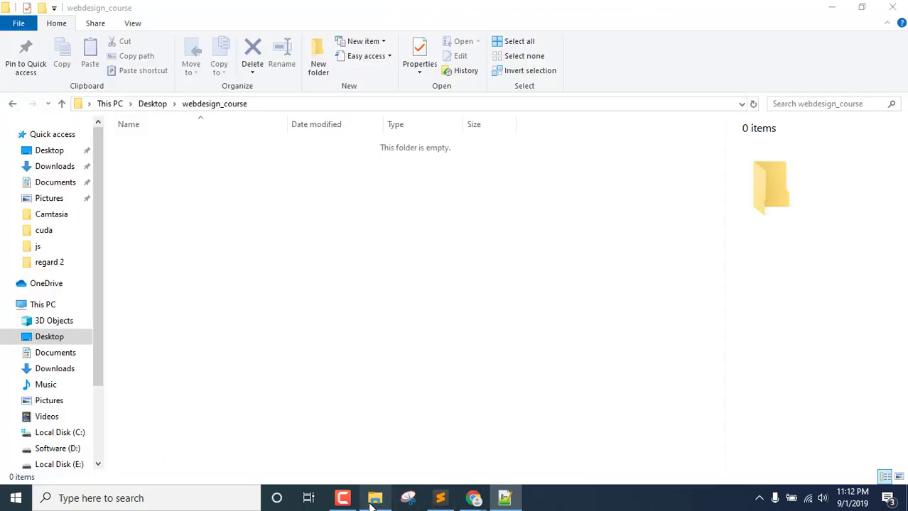
click(317, 56)
text(im)
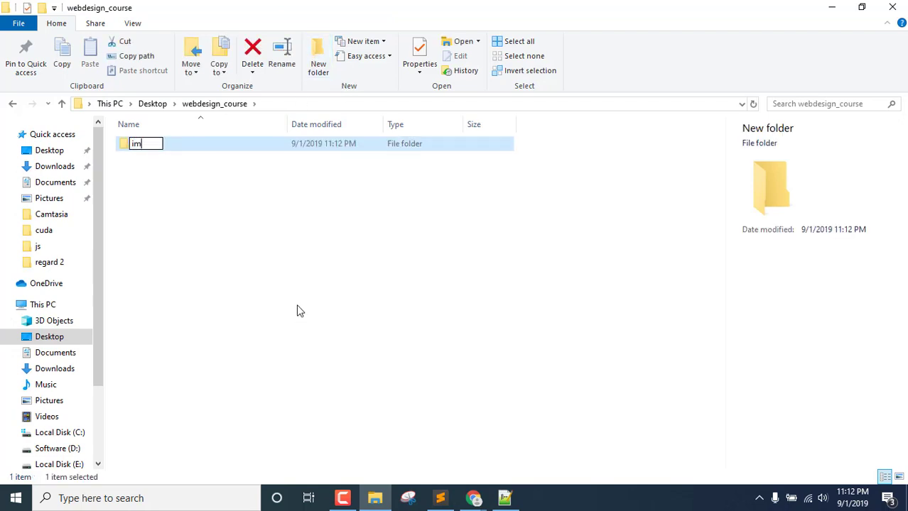
text(ages)
key(Return)
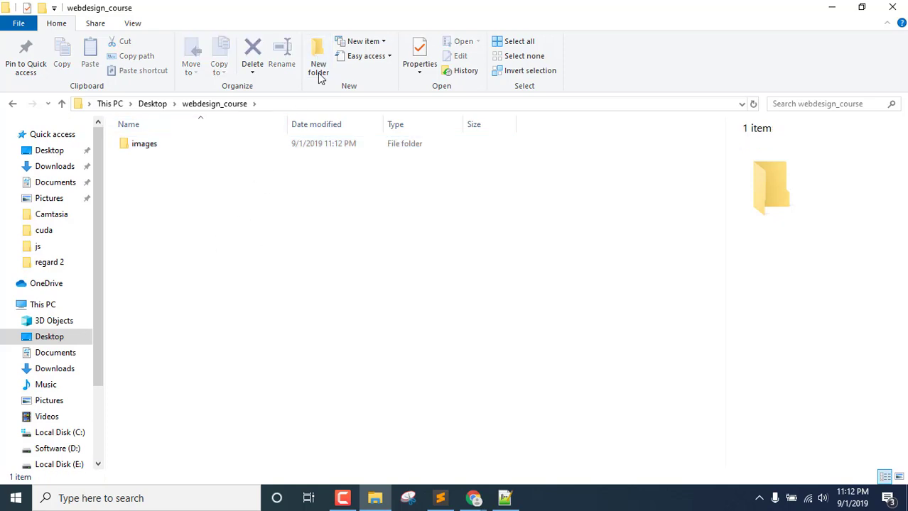
Create a folder named js alongside the images folder and leave it deselected
right_click(148, 194)
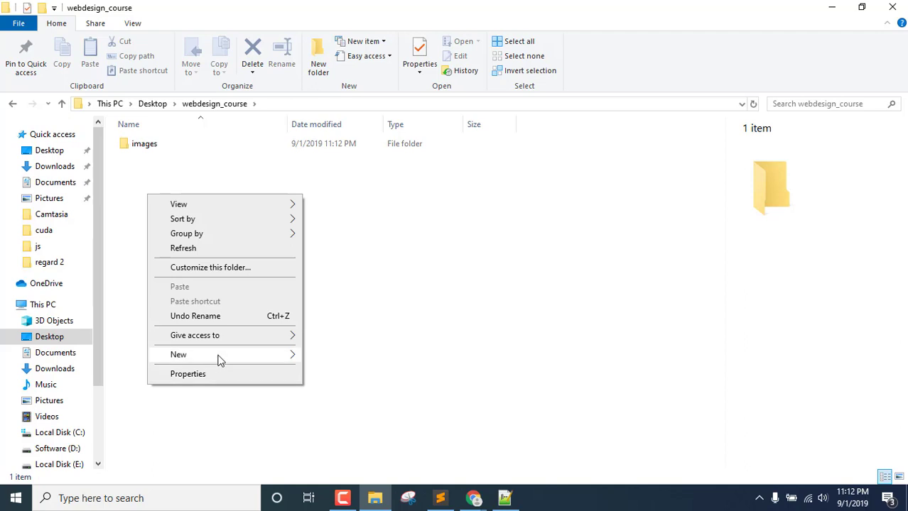
mouse_move(225, 355)
click(327, 356)
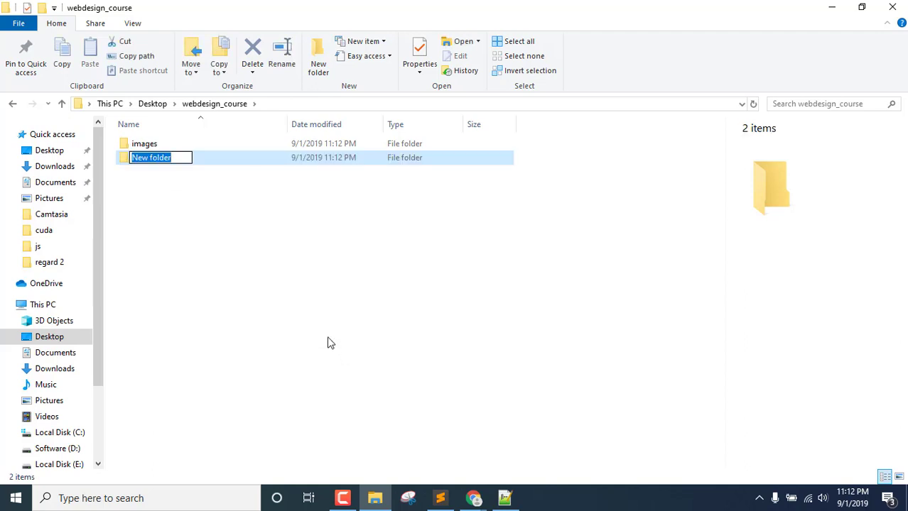
text(js)
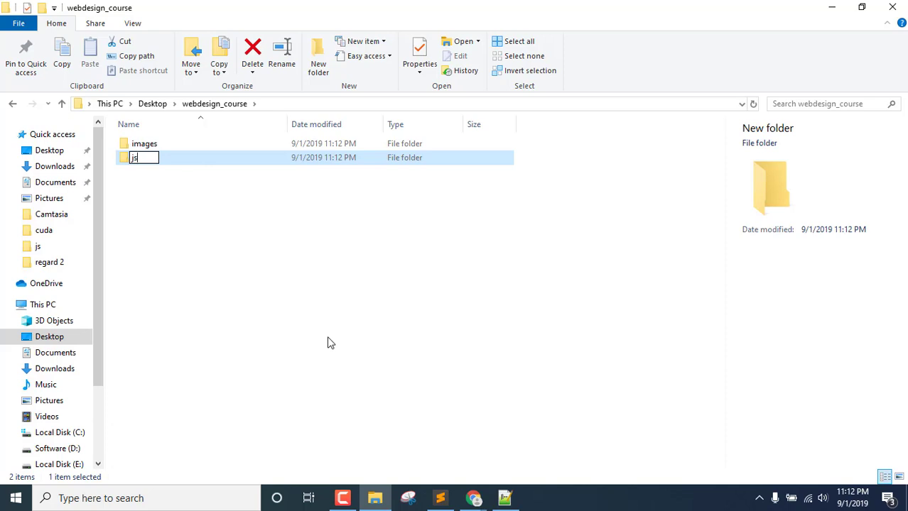
key(Return)
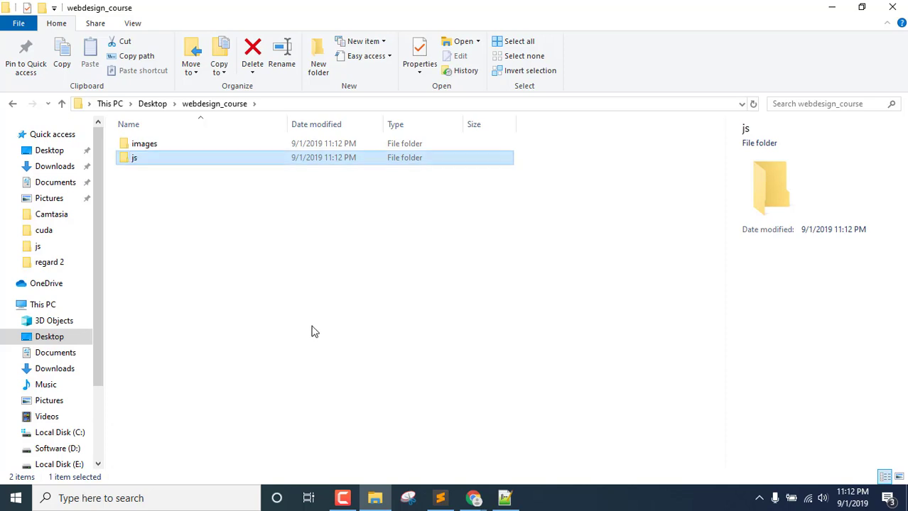
click(284, 299)
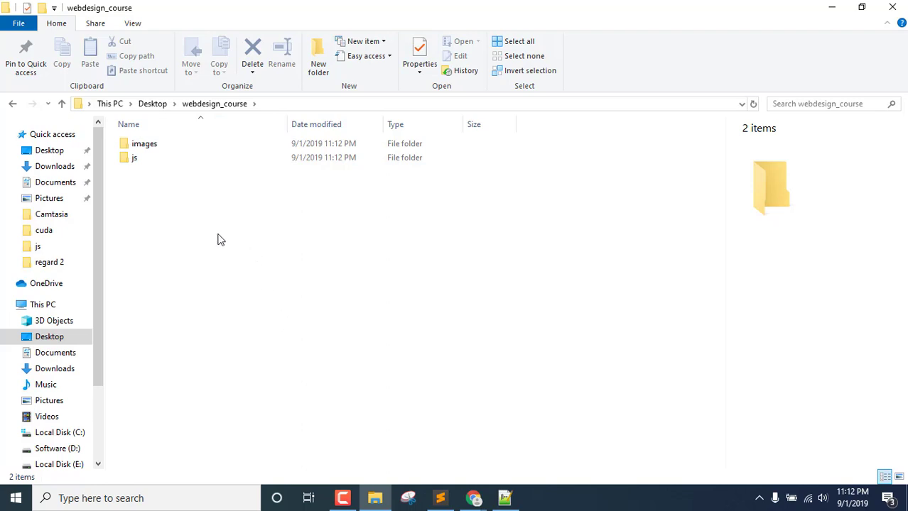
right_click(216, 235)
mouse_move(334, 395)
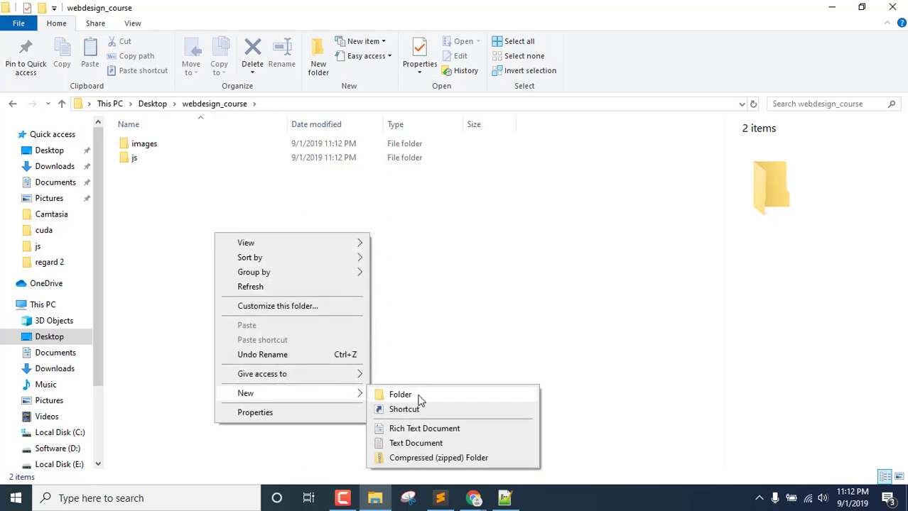
click(379, 306)
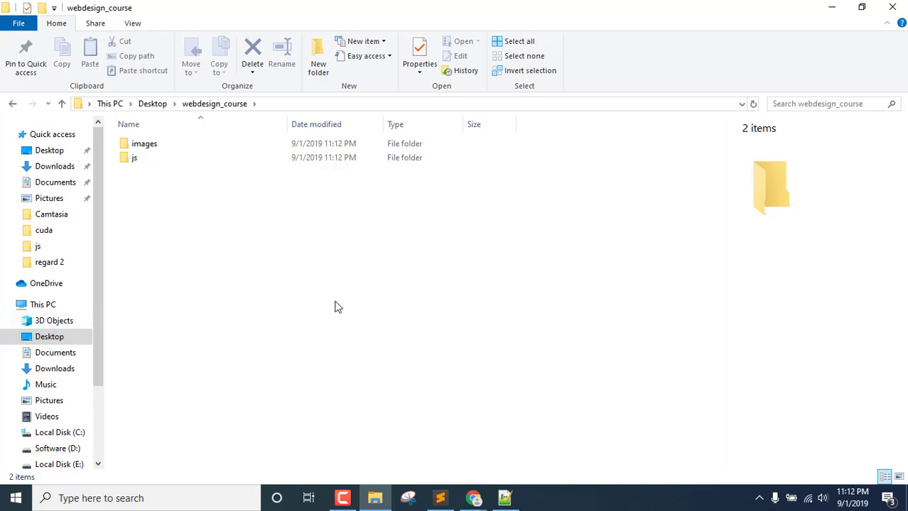
Create two more folders in webdesign_course, named audio and video
key(ctrl+shift+n)
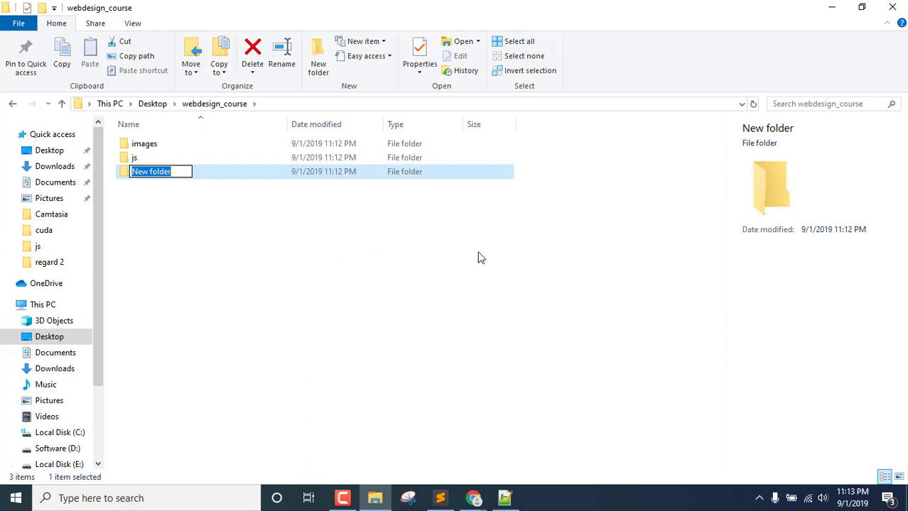
text(audio)
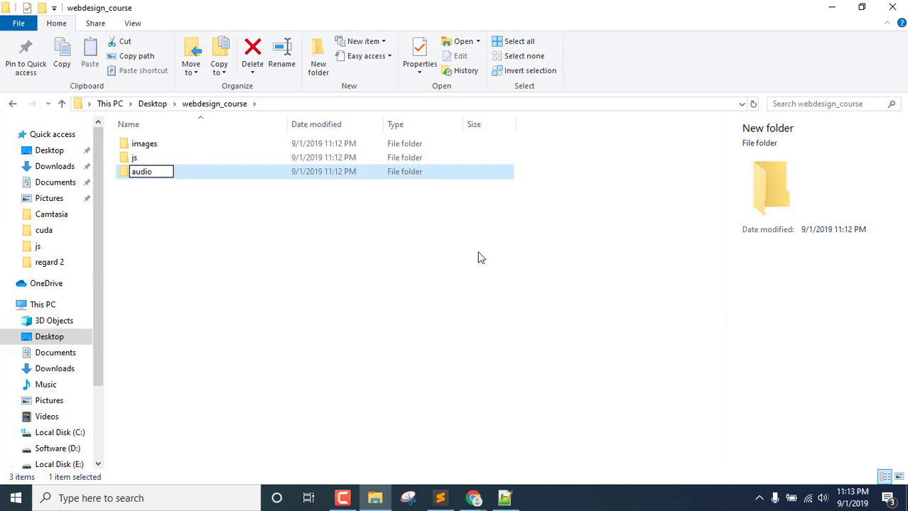
key(Return)
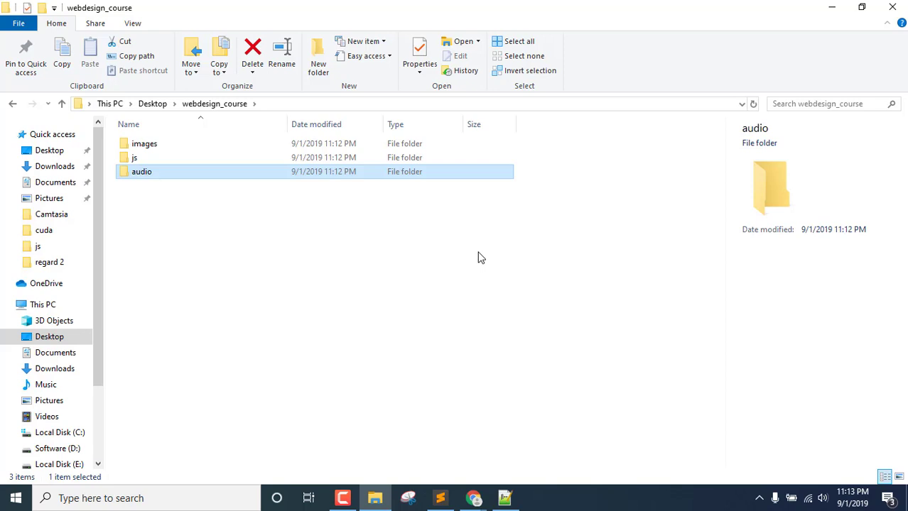
key(ctrl+shift+n)
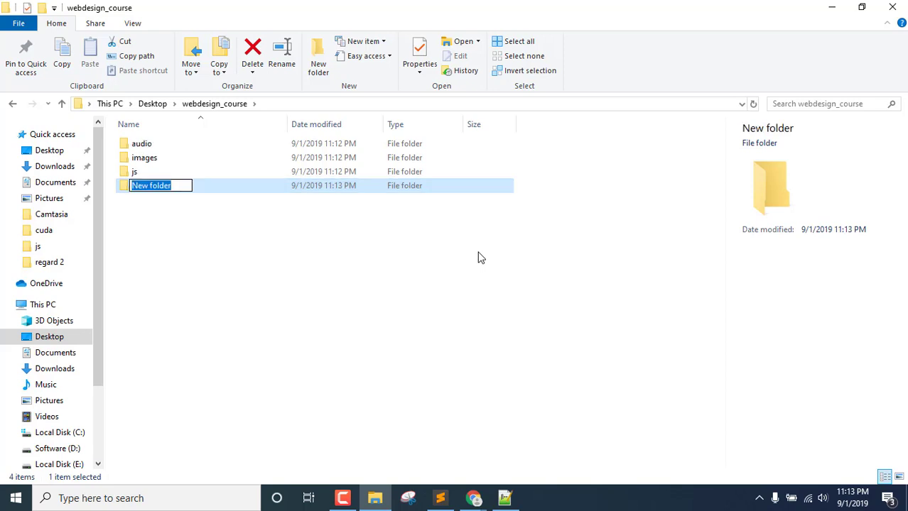
text(video)
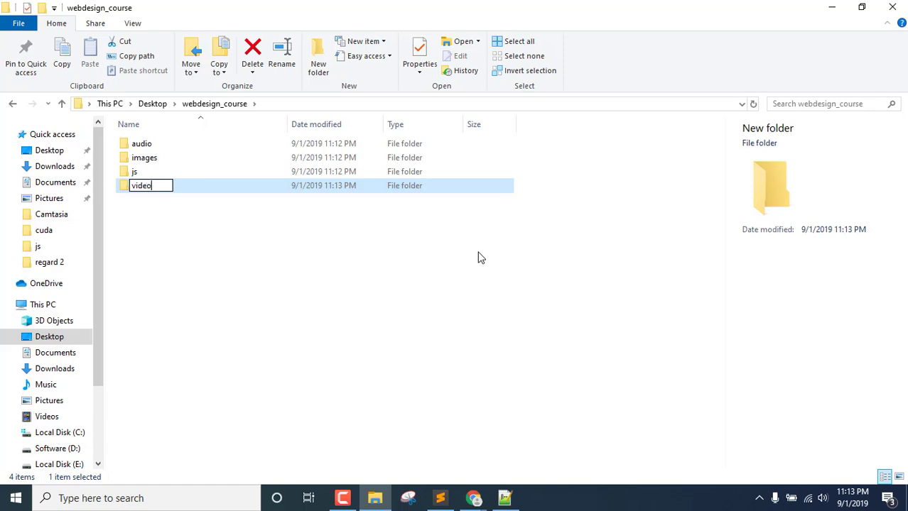
key(Return)
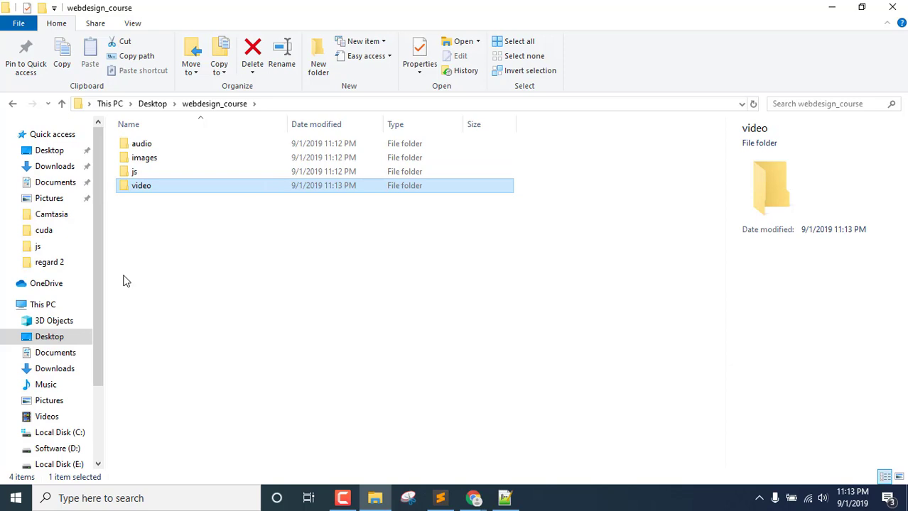
click(221, 247)
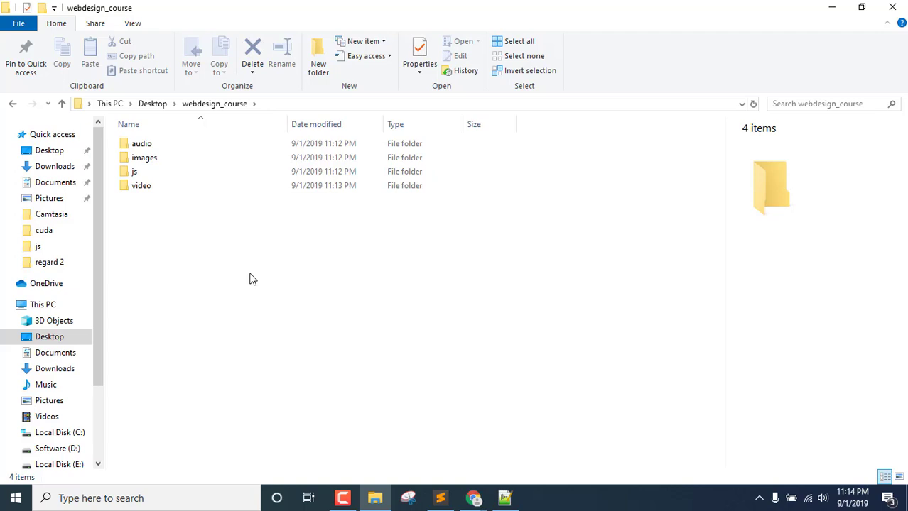
Switch to Notepad++ and add html, css and js on separate lines below the video entry, leaving two blank lines between
click(507, 498)
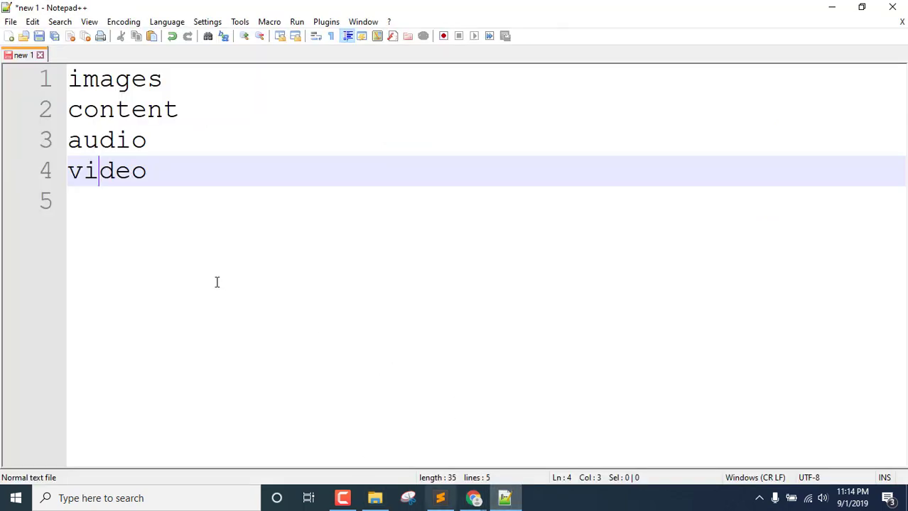
click(278, 219)
key(ctrl+a)
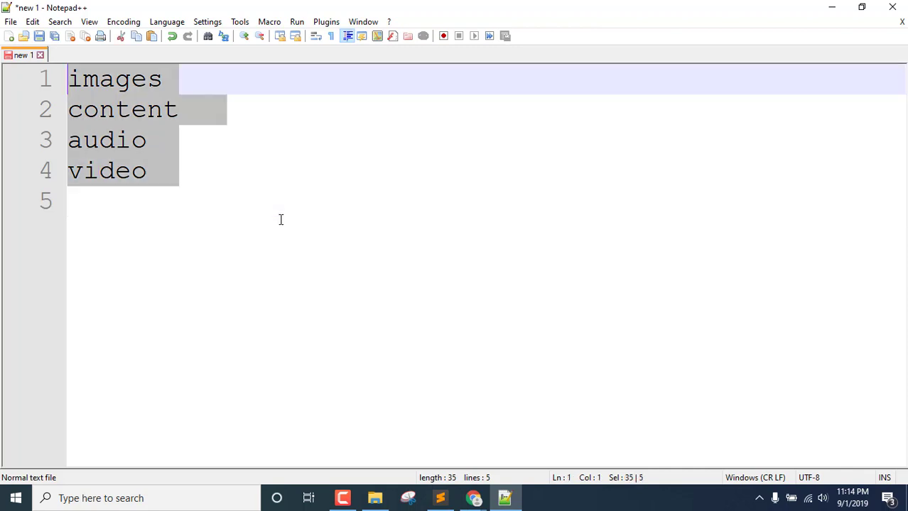
click(281, 220)
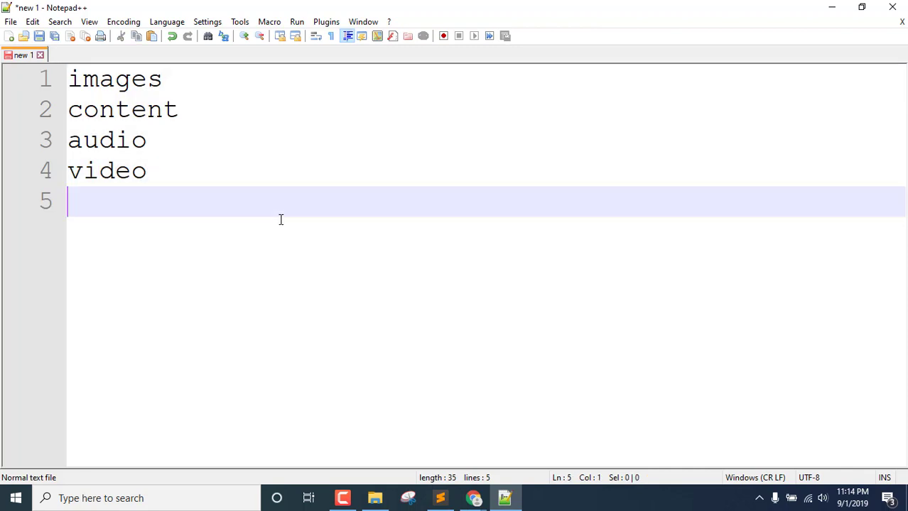
key(Return)
key(Return)
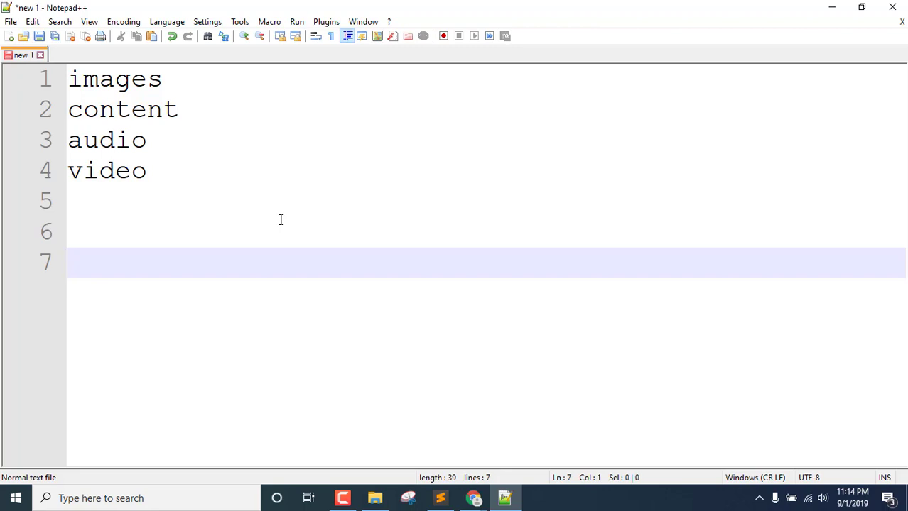
text(htm)
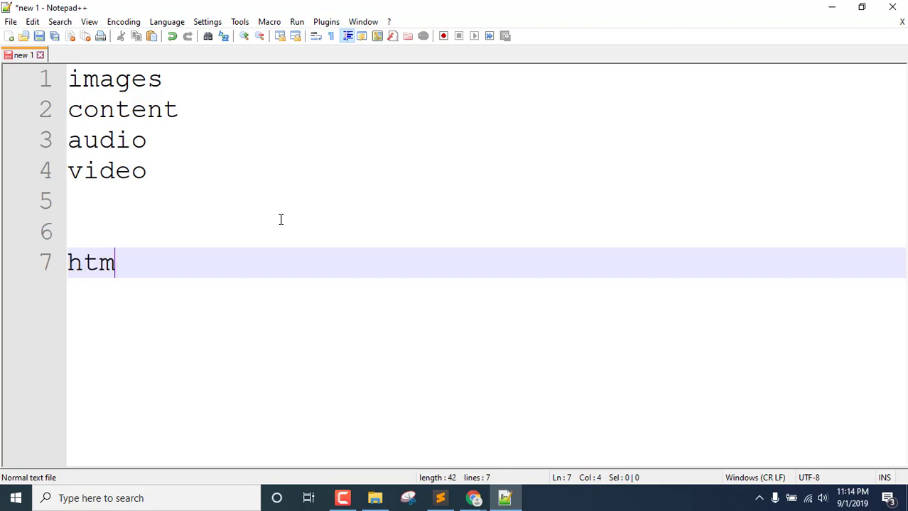
text(l)
key(Return)
text(css)
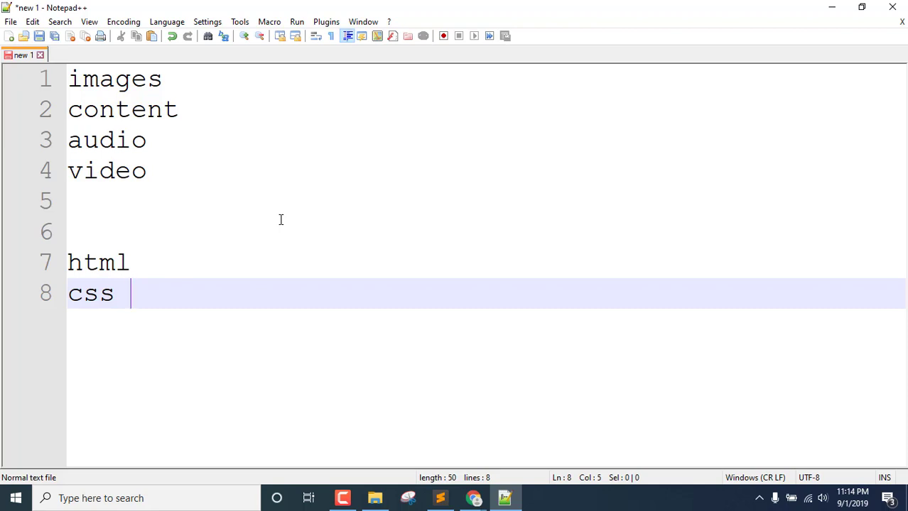
key(Return)
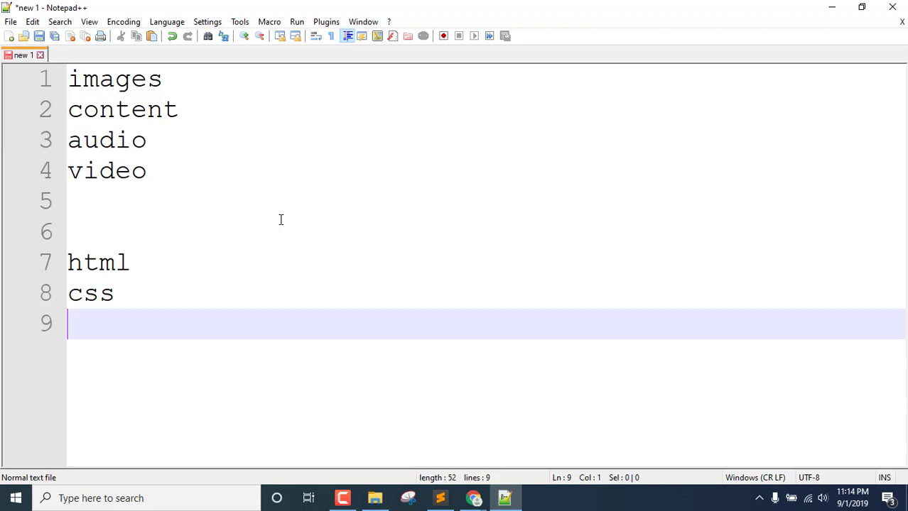
text(js)
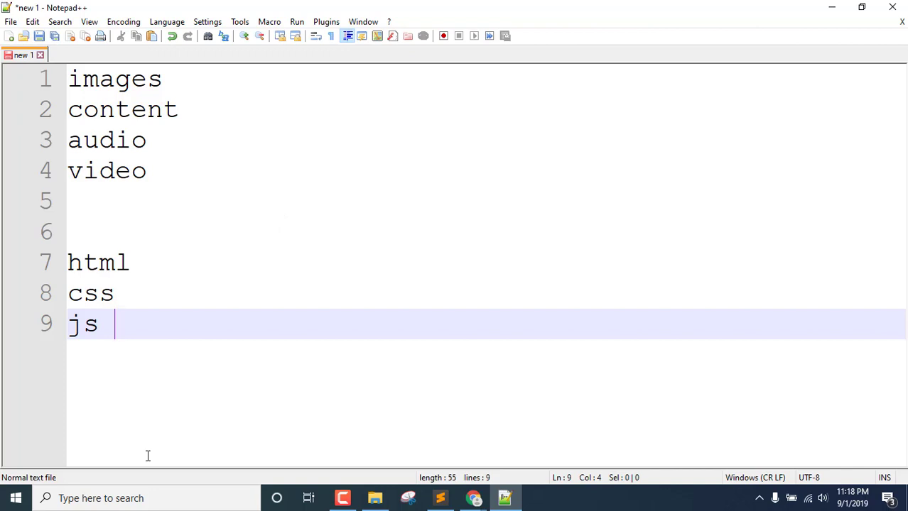
Switch to the Chrome window with the web design folder index and enter shikhbe-shobai.com as the address in its empty tab
mouse_move(476, 501)
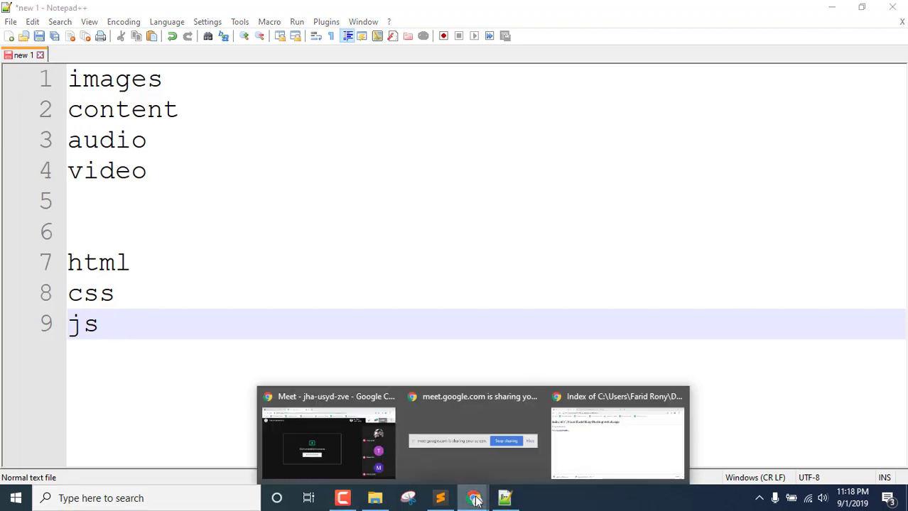
click(581, 446)
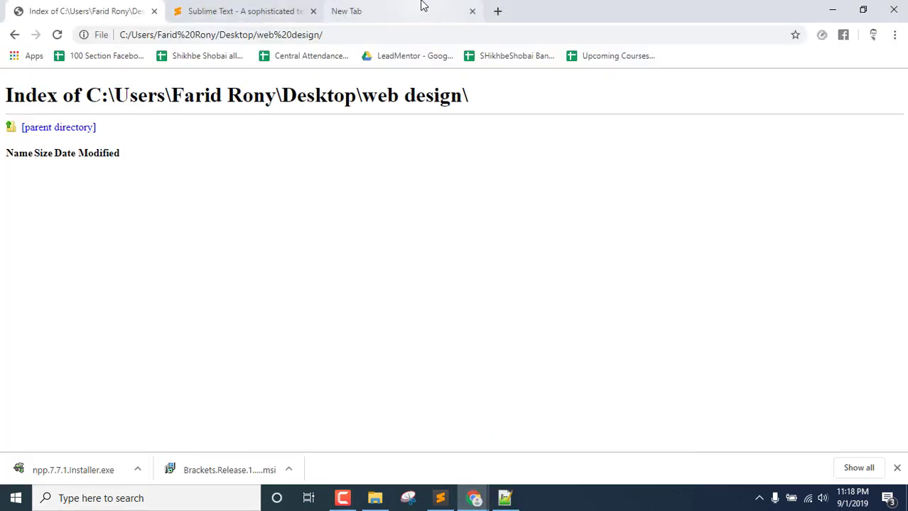
click(421, 7)
click(22, 8)
click(239, 7)
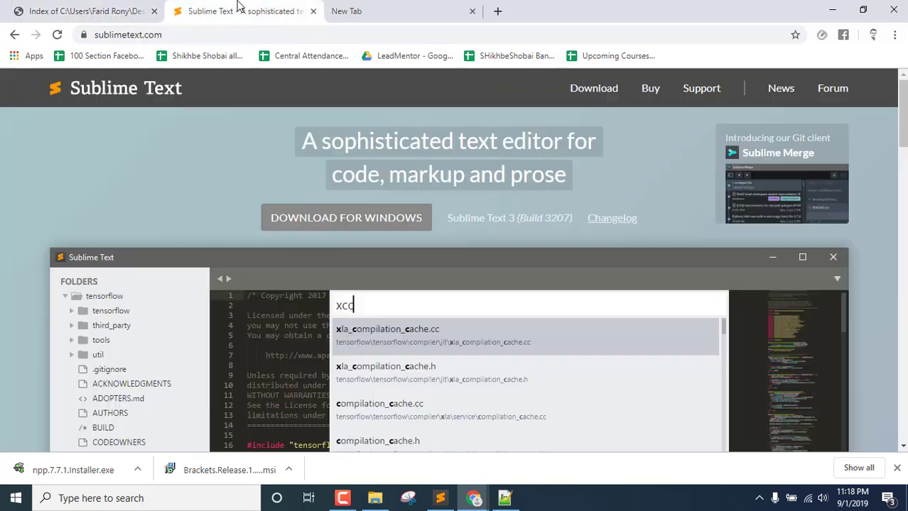
click(396, 7)
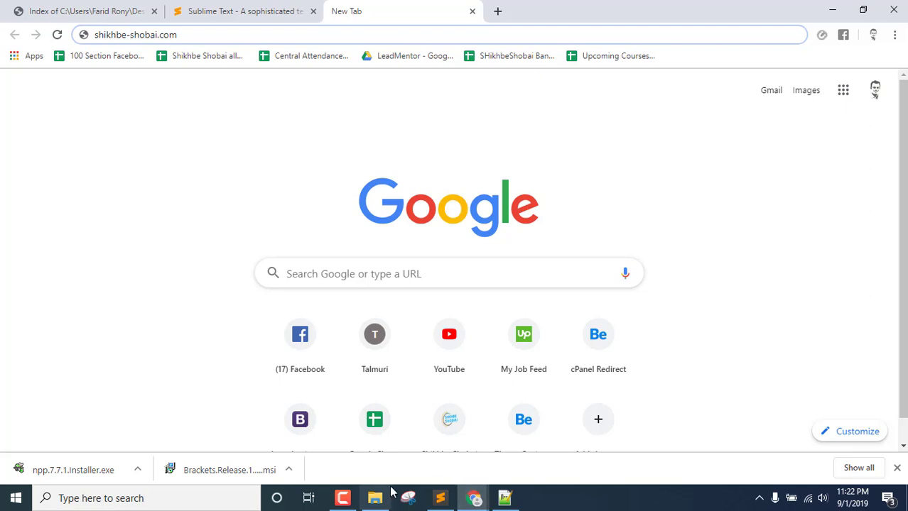
Return to the empty Chrome tab, correct the address to shikhbeshobai.com without the hyphen, and load the site
click(466, 497)
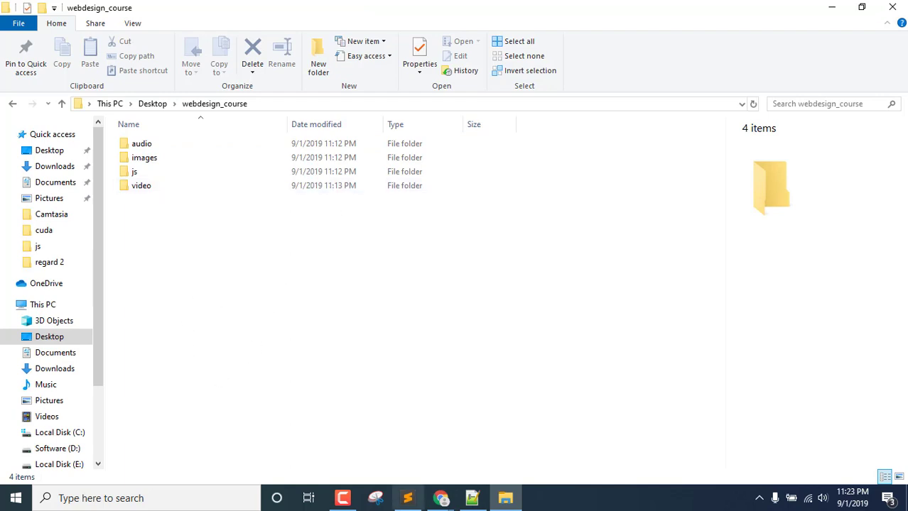
click(472, 499)
mouse_move(442, 501)
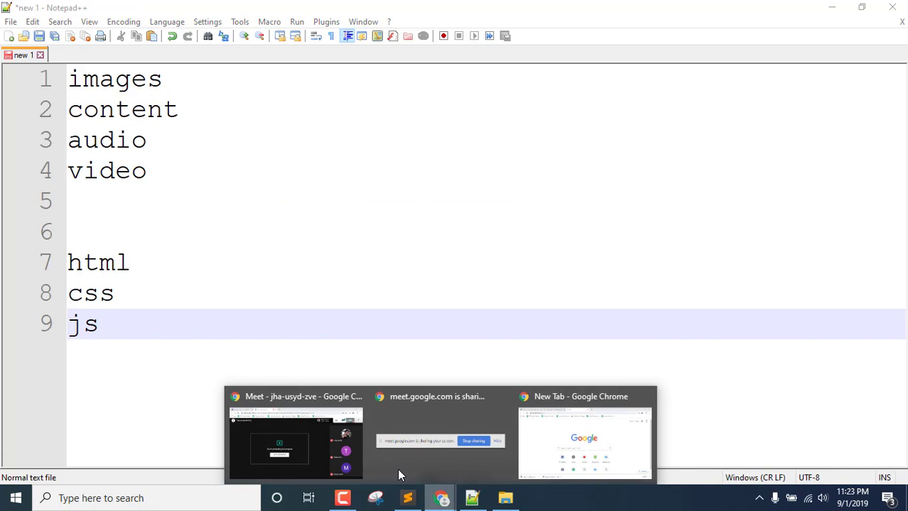
click(584, 434)
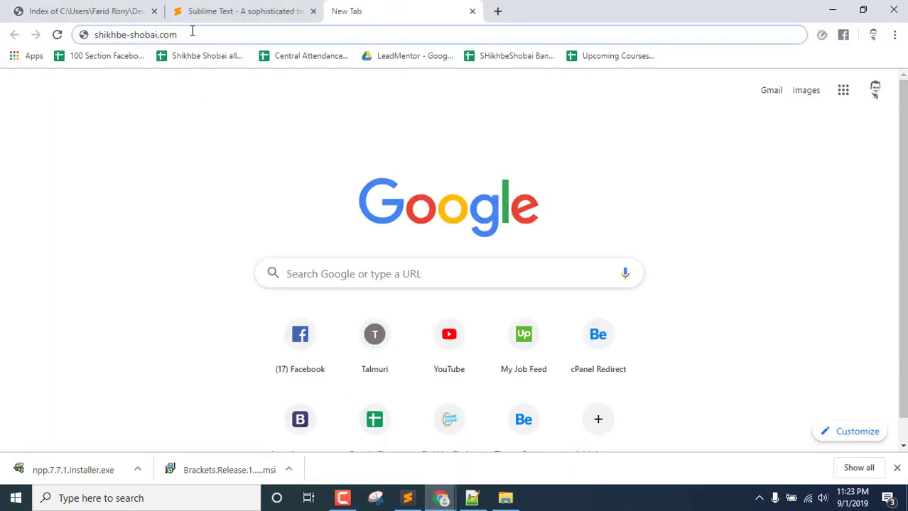
key(BackSpace)
key(Return)
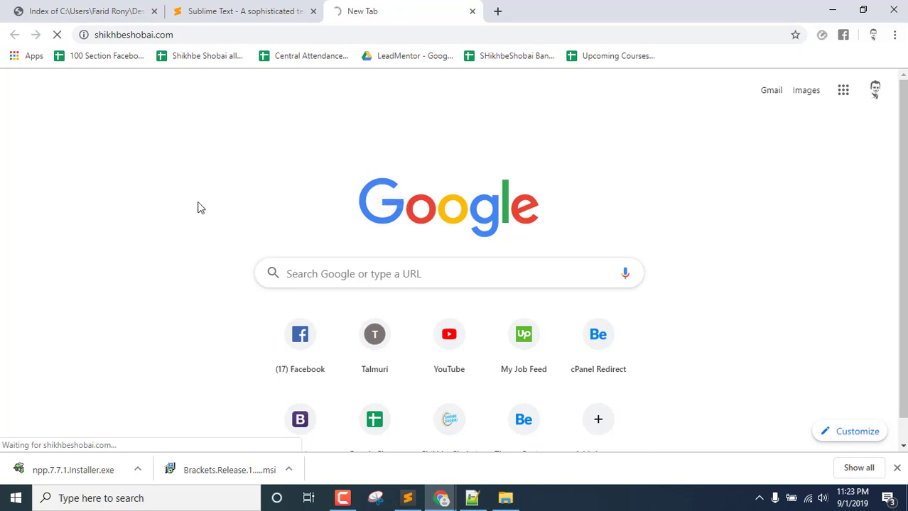
Show the Sublime Text website and highlight its web address
click(266, 8)
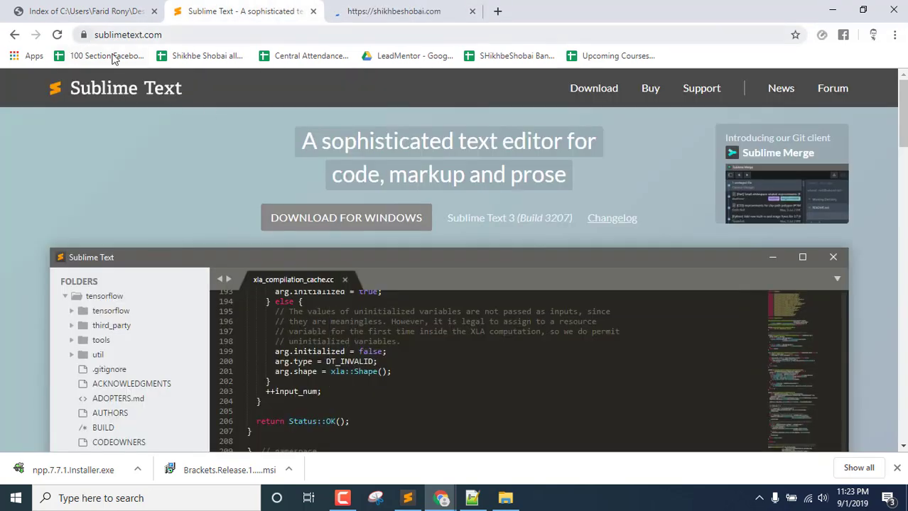
click(190, 36)
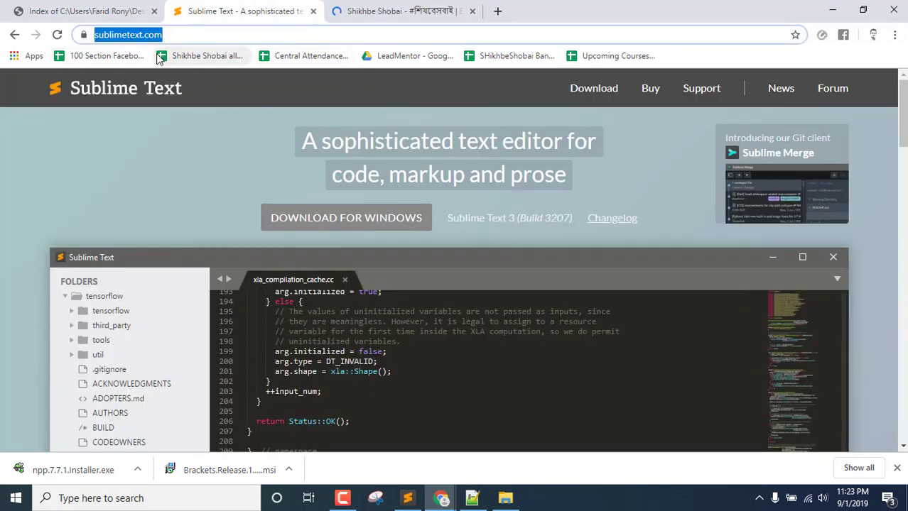
key(End)
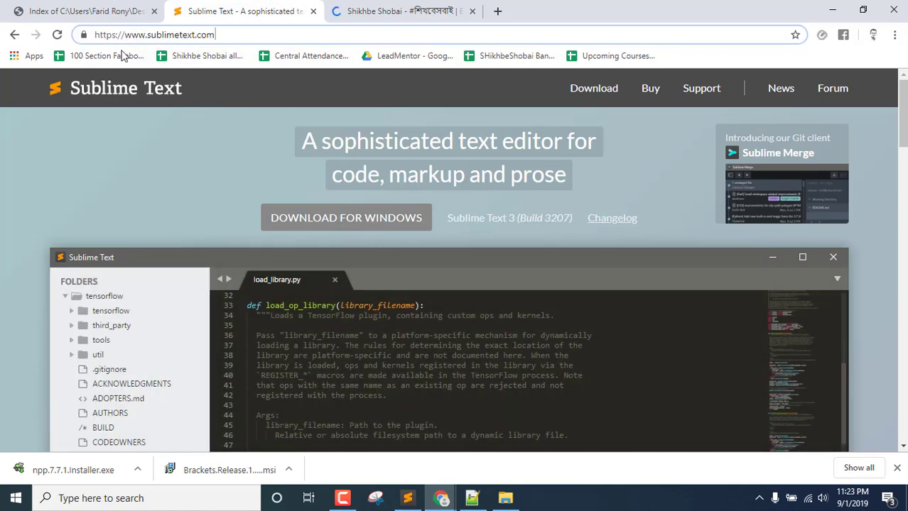
click(221, 35)
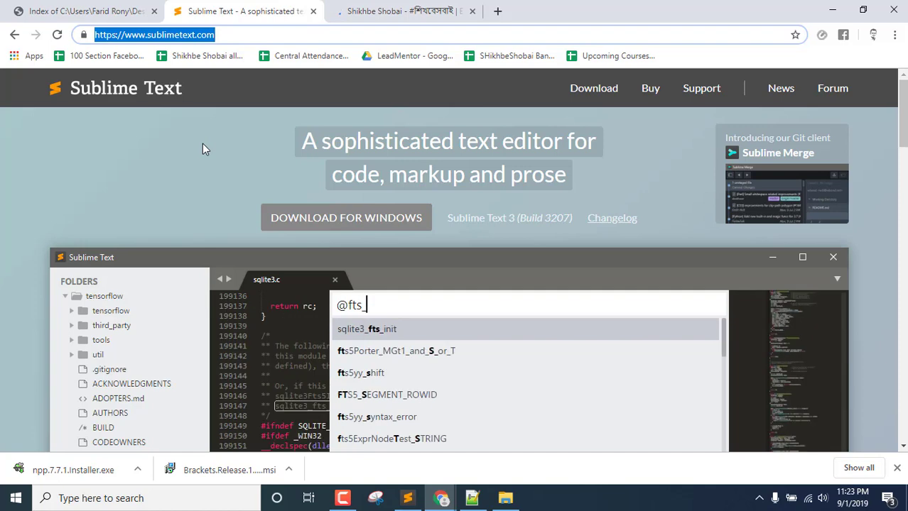
double_click(171, 35)
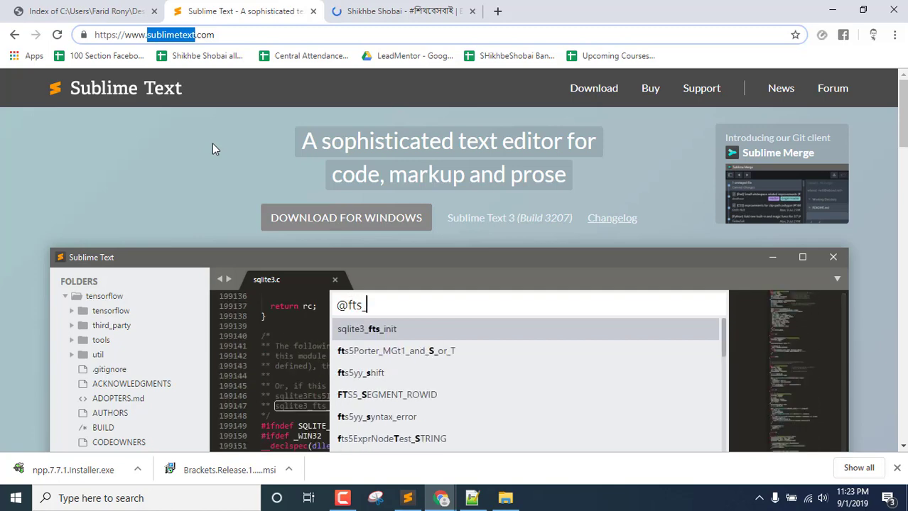
click(233, 36)
key(ctrl+a)
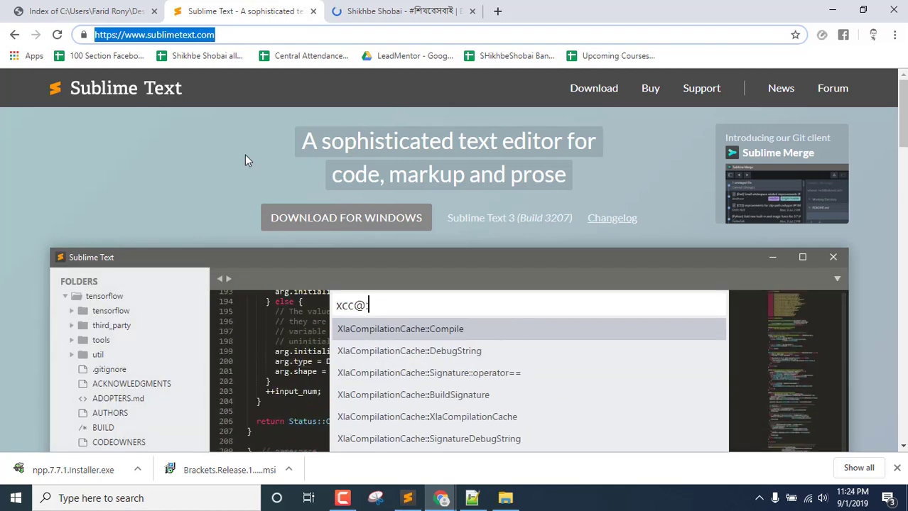
click(173, 179)
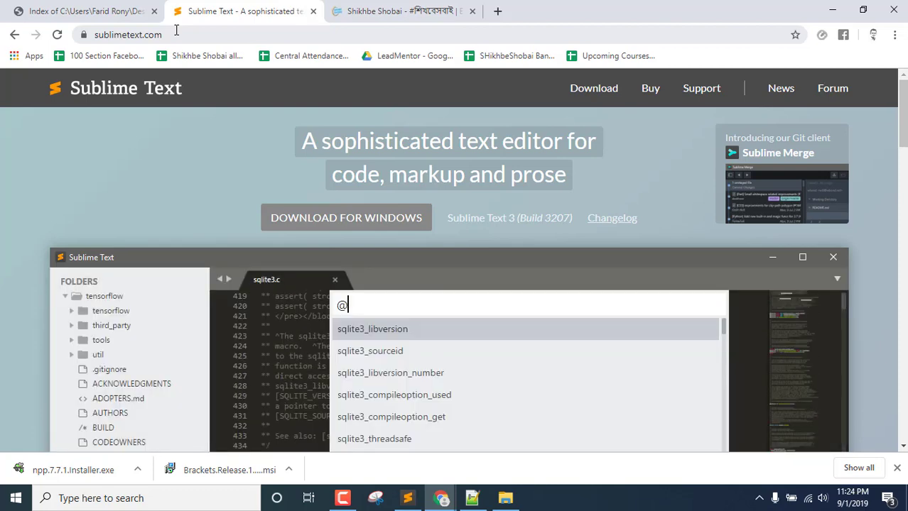
Reveal the full Sublime Text address again and compare it with the address of the open Shikhbe Shobai site
click(186, 35)
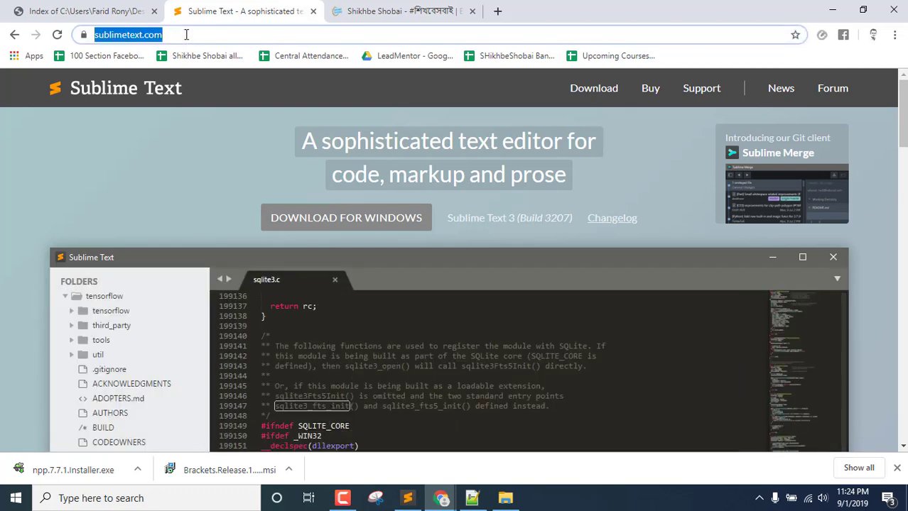
click(170, 34)
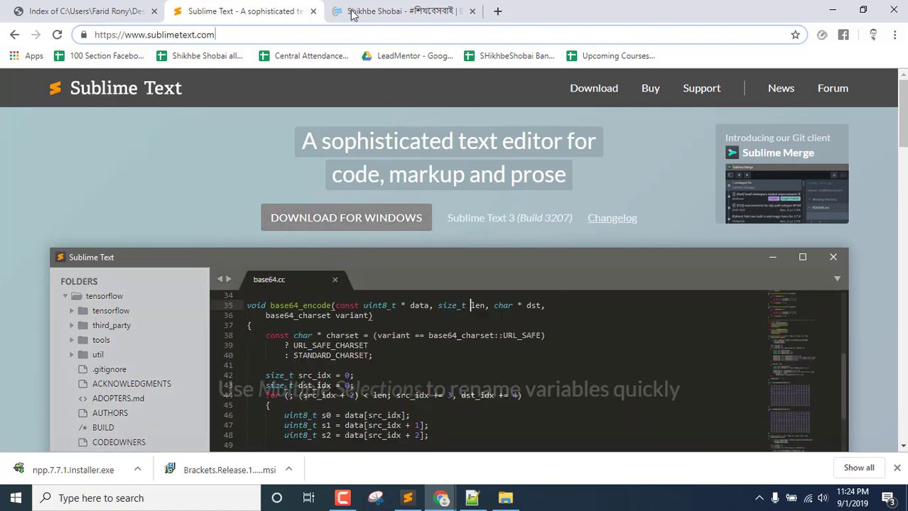
click(402, 11)
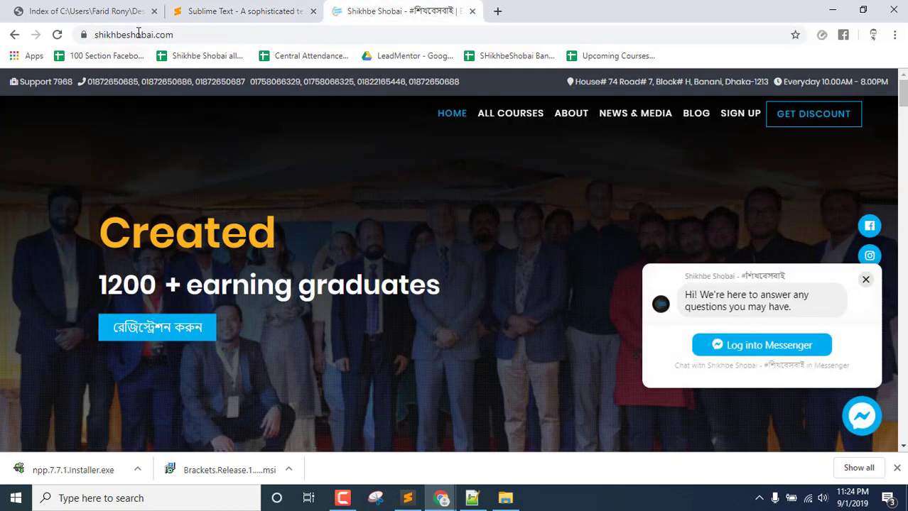
click(255, 10)
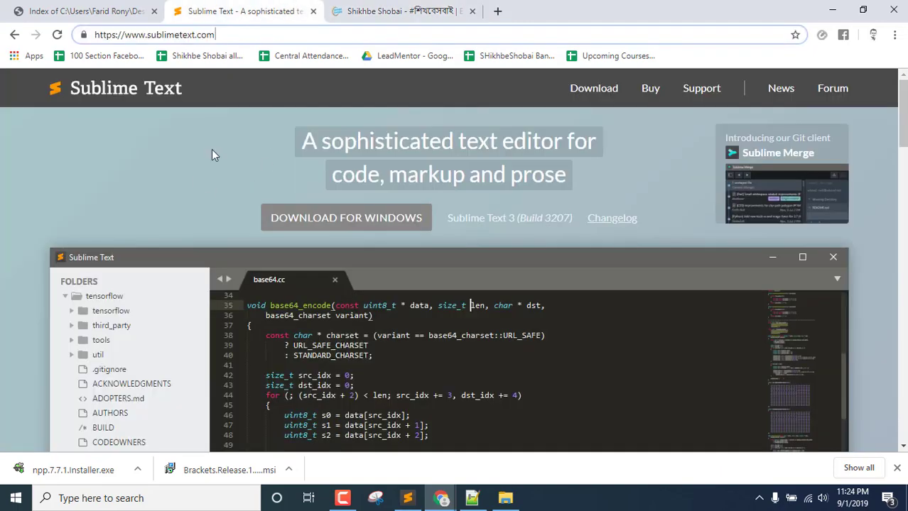
Open the Sublime Text Support page, highlight the support part of its address, and look through the page
click(702, 93)
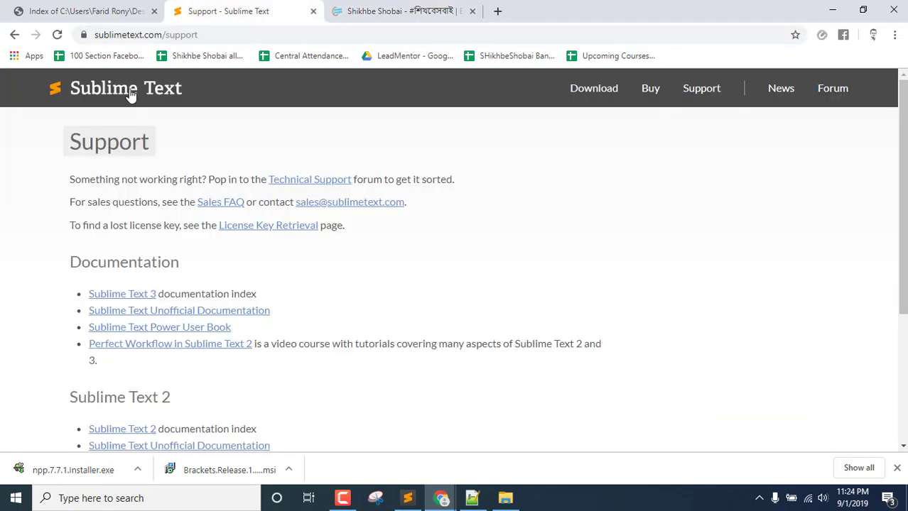
drag(166, 35, 215, 36)
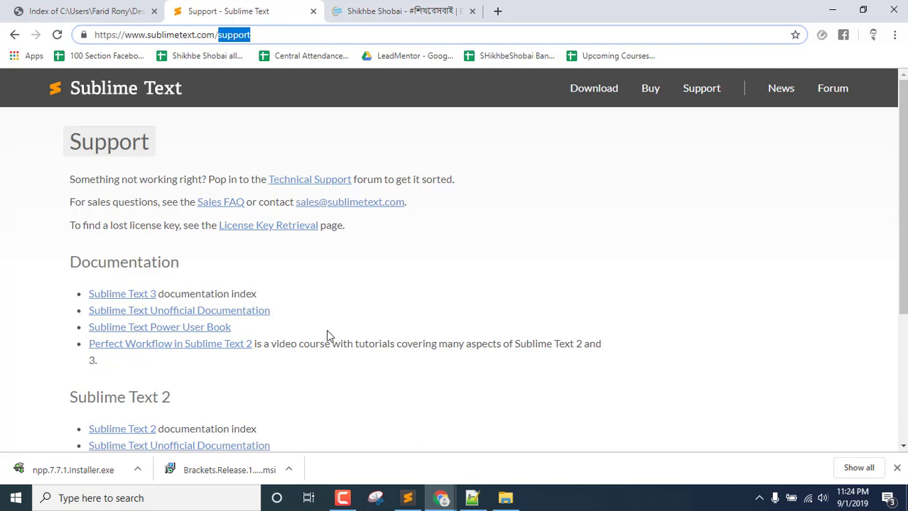
click(431, 157)
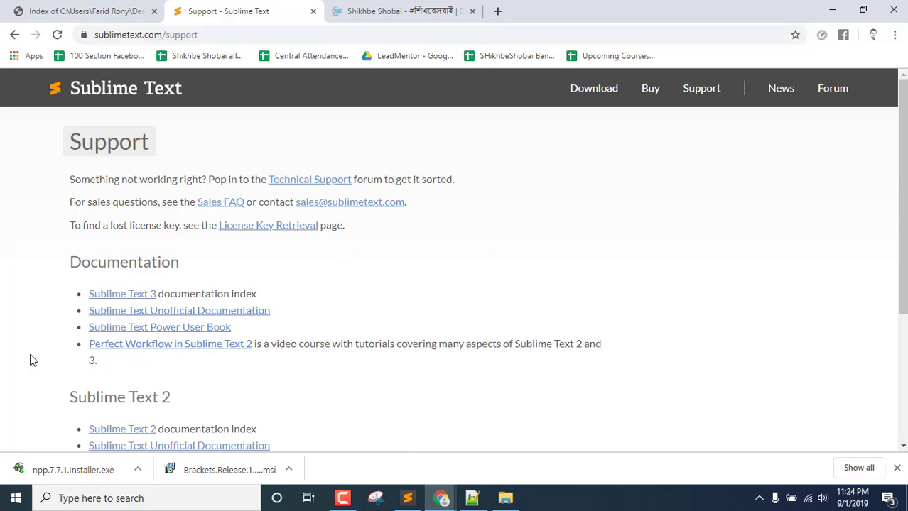
scroll(419, 286, down, 5)
scroll(383, 274, up, 5)
Open the News page of the Sublime Text site and look through its blog content
click(781, 93)
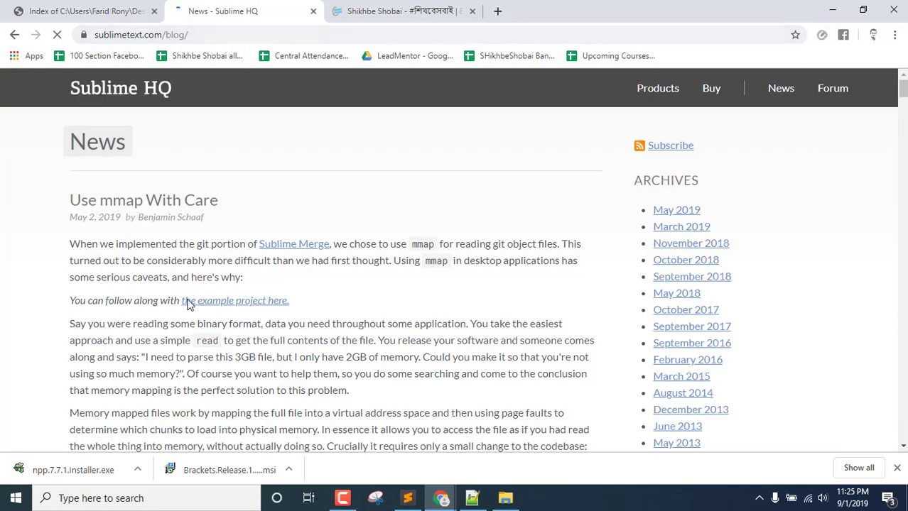
scroll(344, 224, down, 10)
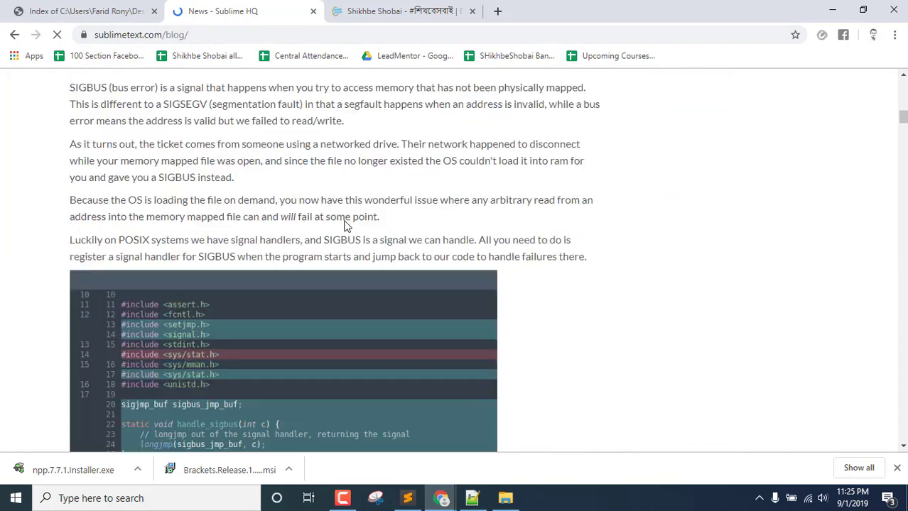
scroll(344, 224, down, 10)
scroll(365, 199, up, 15)
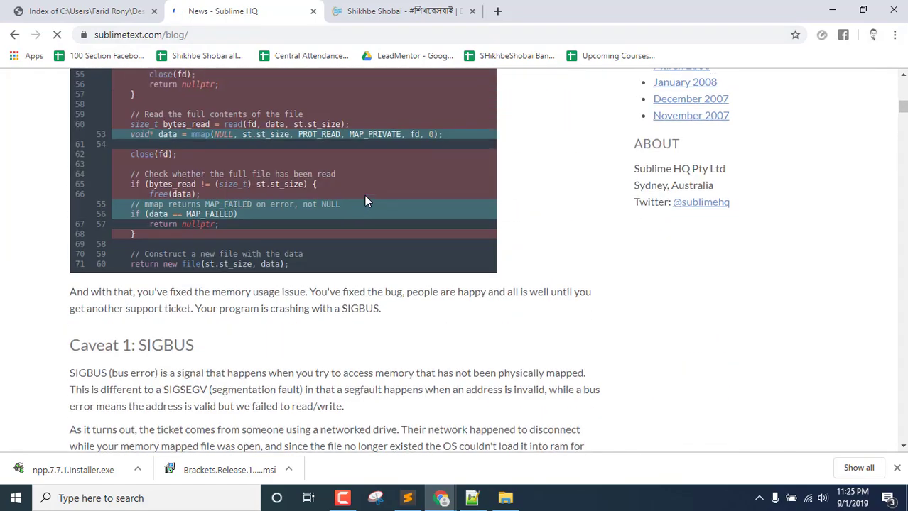
scroll(365, 201, up, 10)
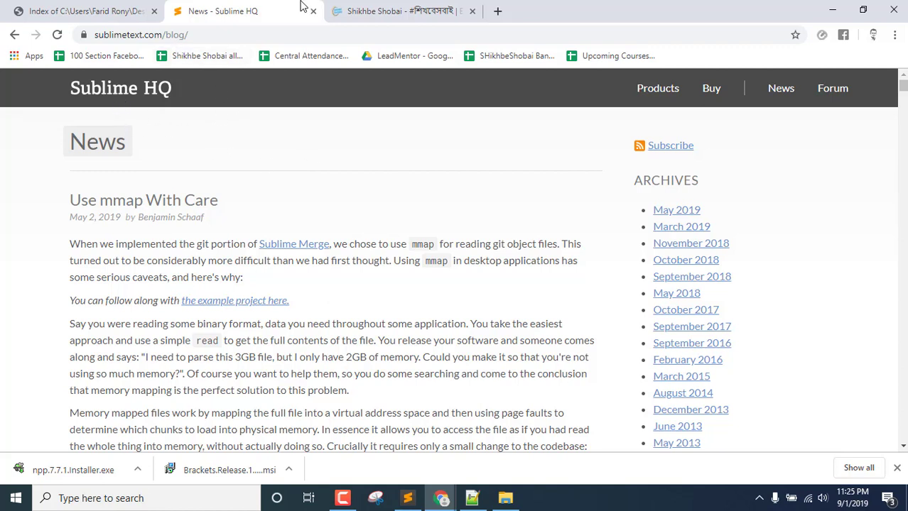
Examine the full address of the Sublime HQ home page and return to the News page
key(F5)
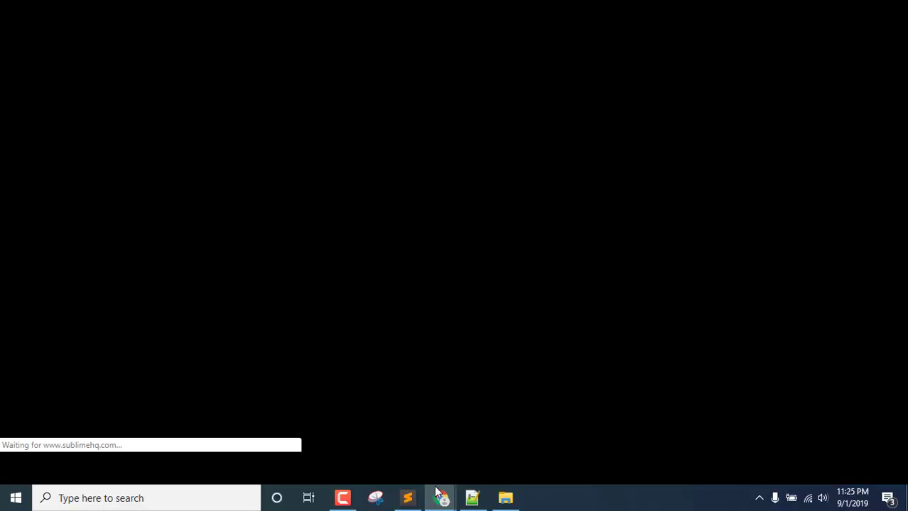
mouse_move(441, 497)
click(607, 435)
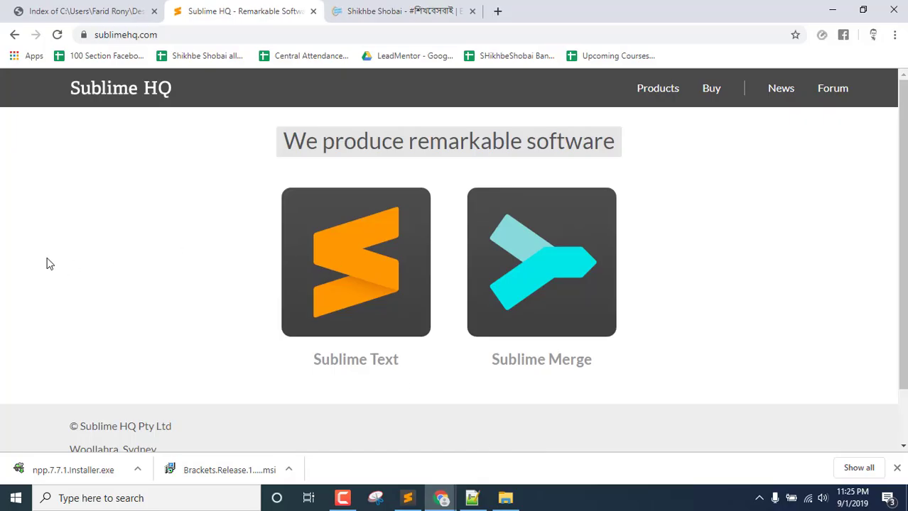
click(170, 34)
click(198, 35)
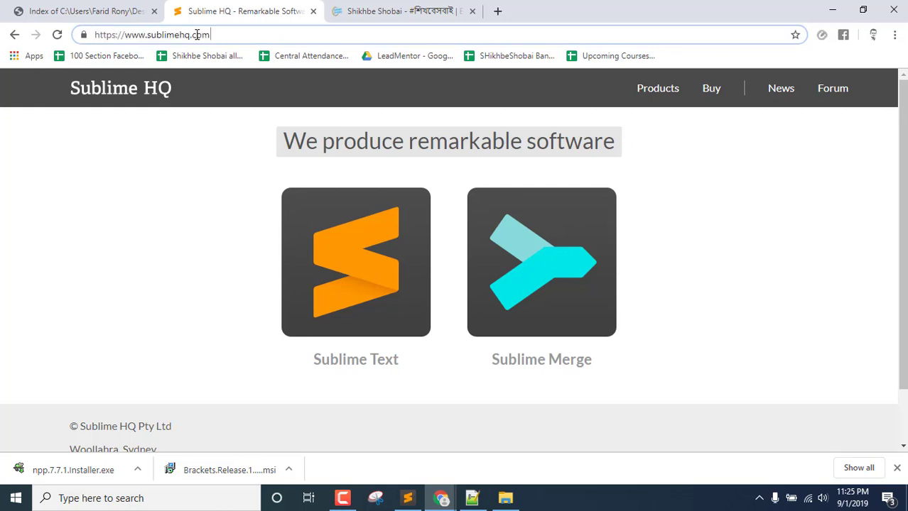
click(13, 37)
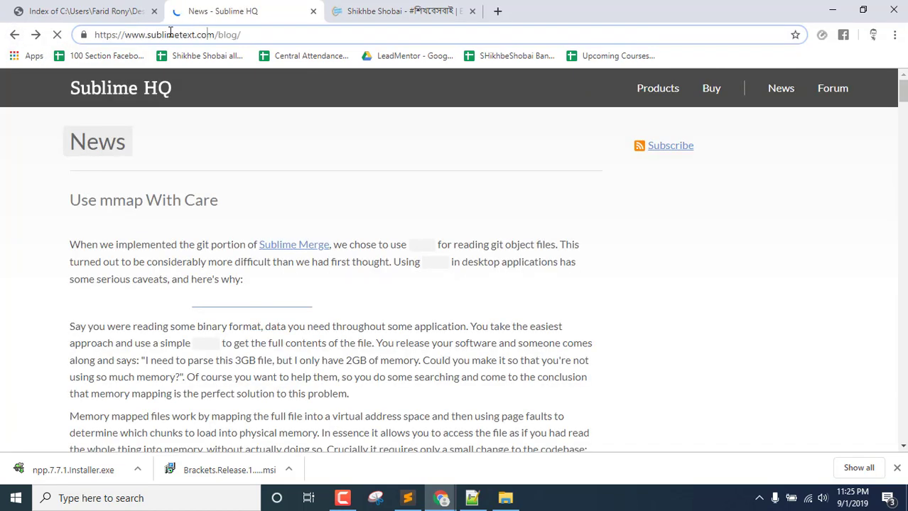
Remove /blog/ from the News page address and load the Sublime Text home page
drag(216, 34, 334, 37)
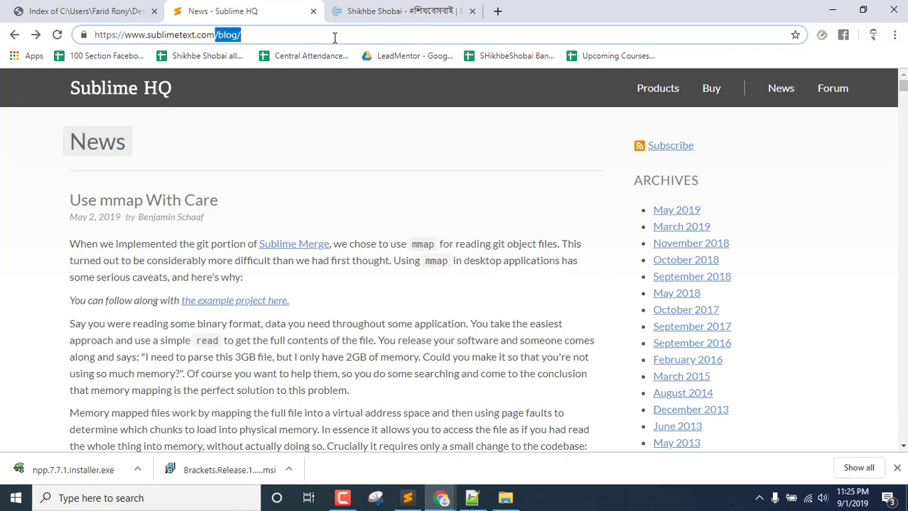
key(BackSpace)
key(Return)
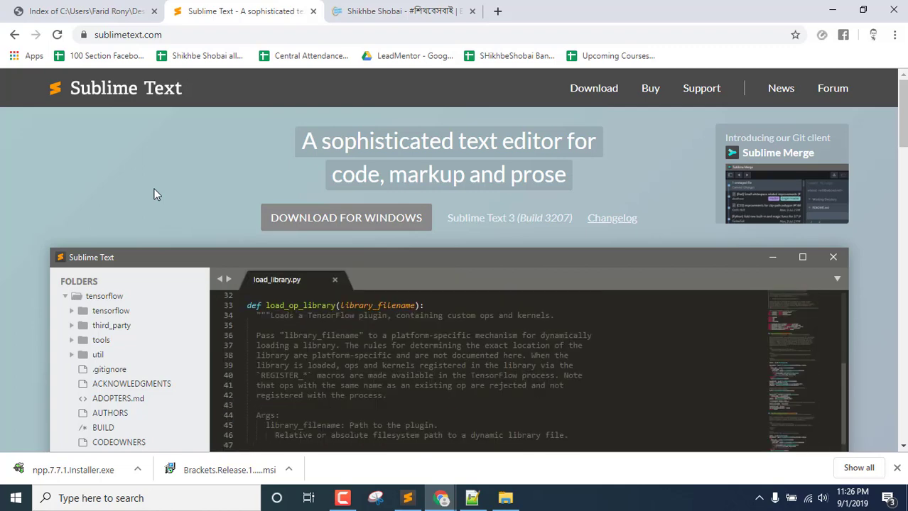
Switch to File Explorer and create a new text document with the default name in the webdesign_course folder
click(505, 498)
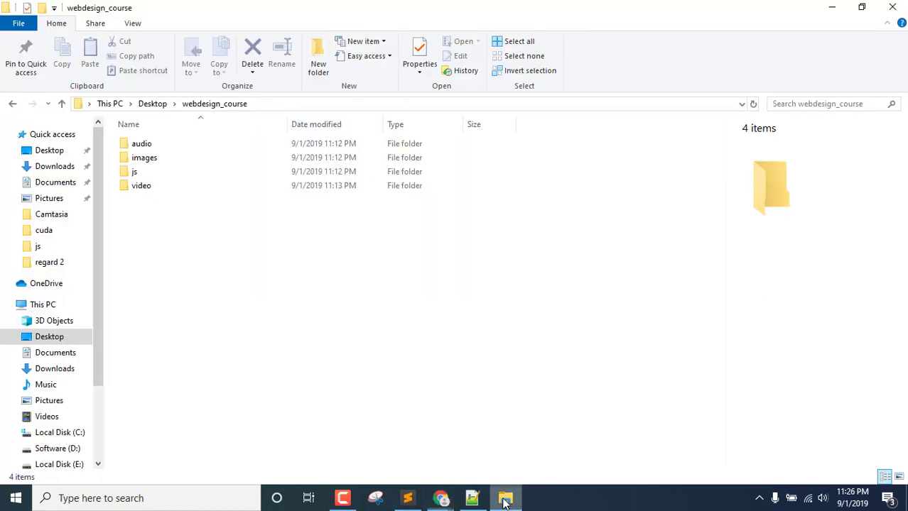
right_click(209, 225)
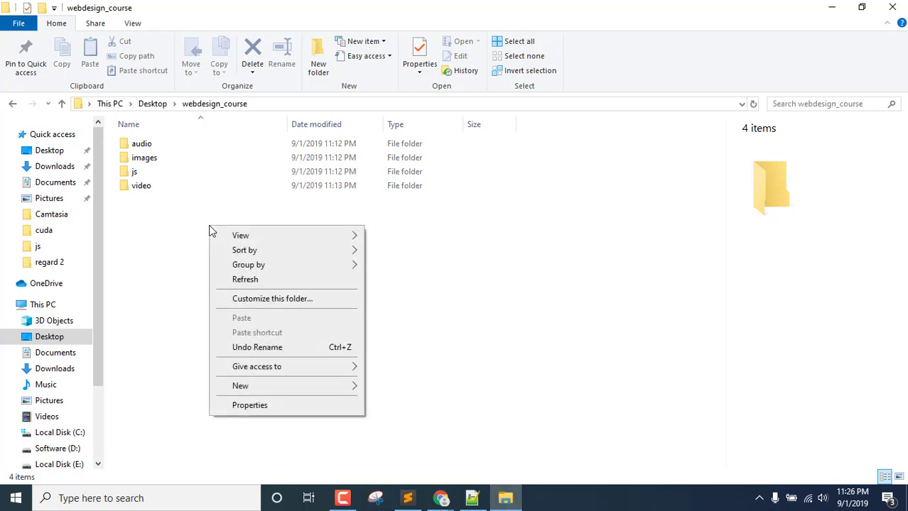
click(151, 253)
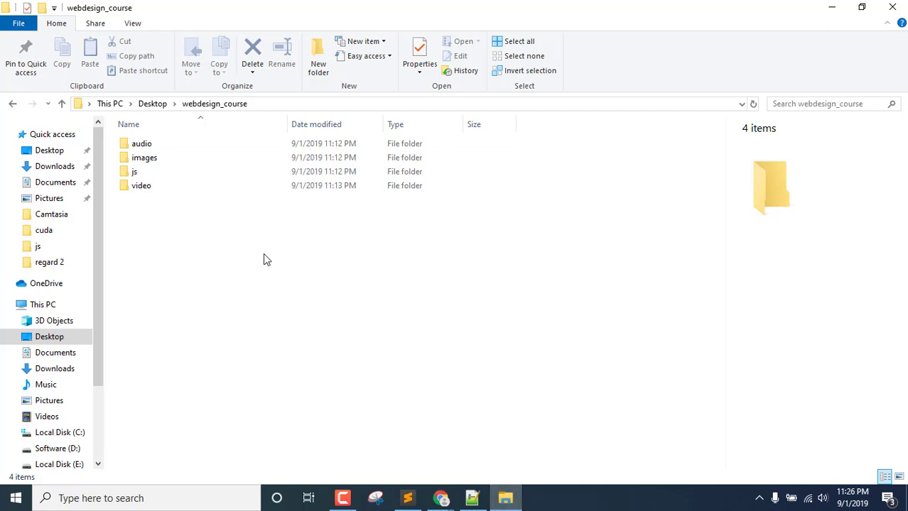
right_click(201, 246)
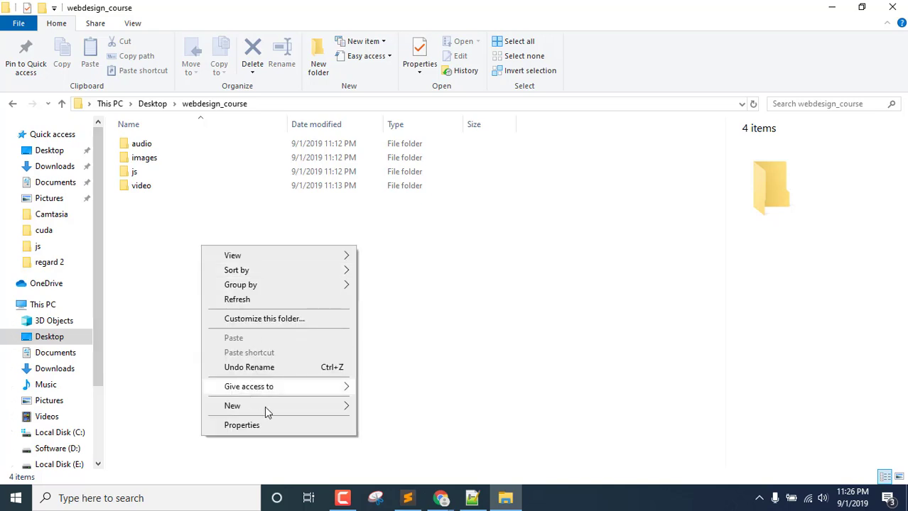
mouse_move(282, 417)
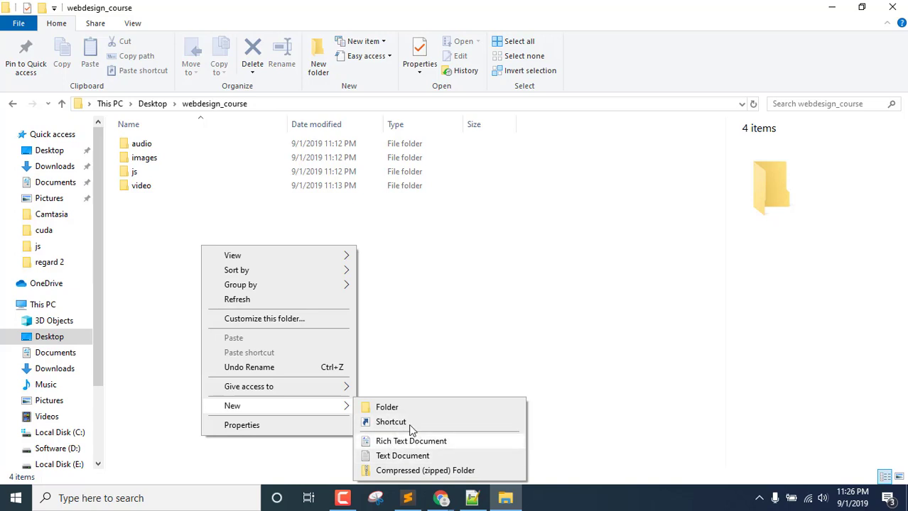
click(392, 455)
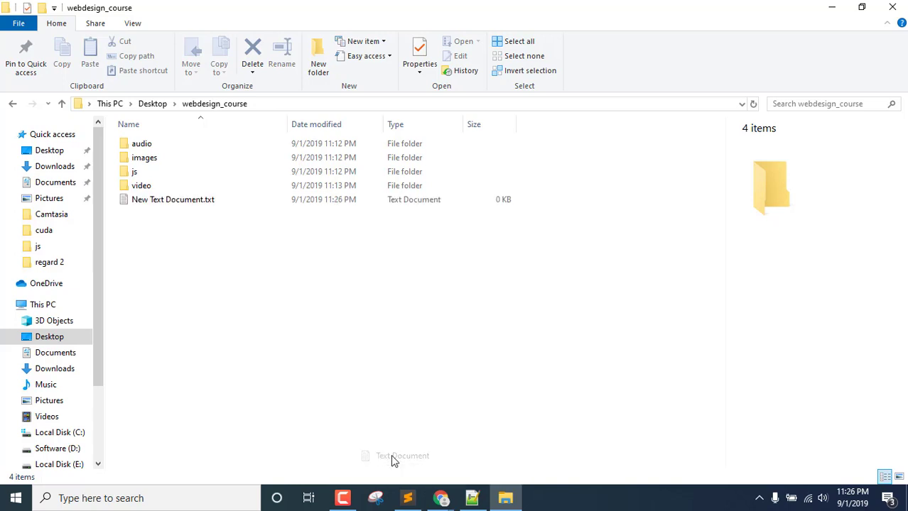
click(114, 204)
click(196, 229)
Create a new rich text document with the default name in the webdesign_course folder
right_click(196, 226)
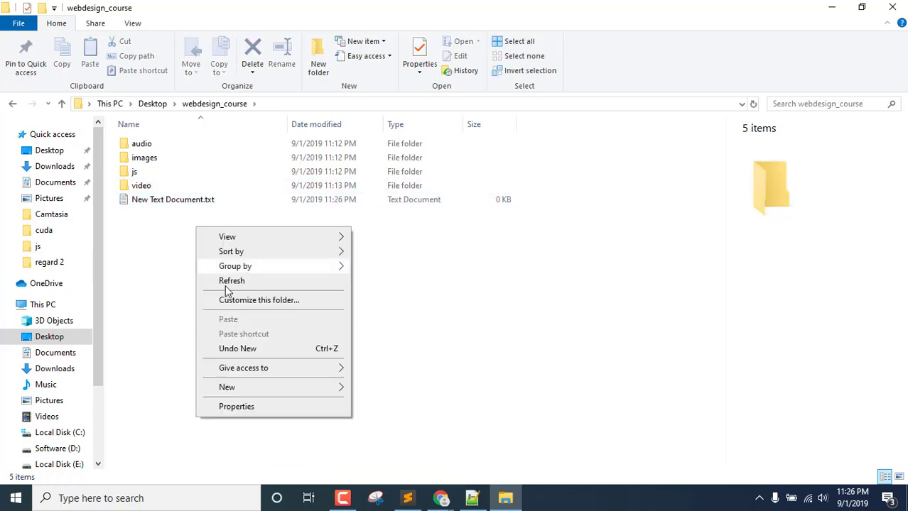
mouse_move(278, 386)
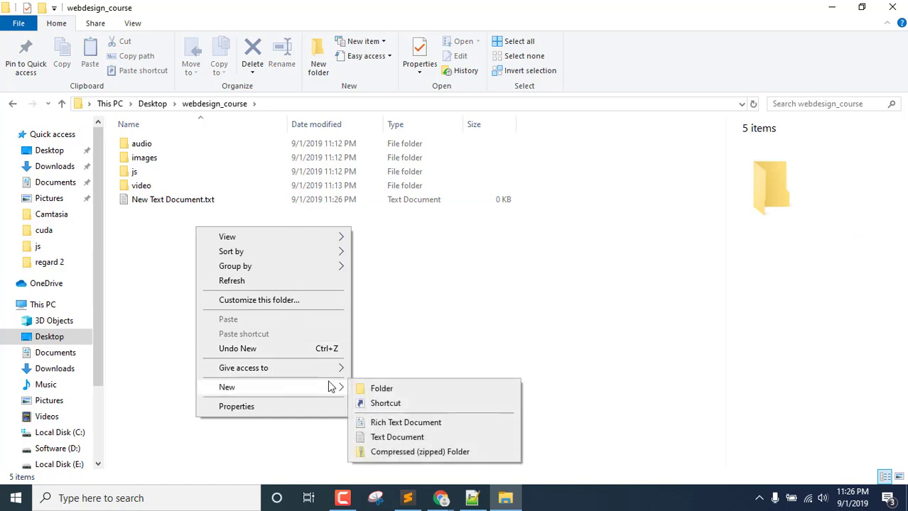
click(397, 424)
click(220, 245)
click(218, 240)
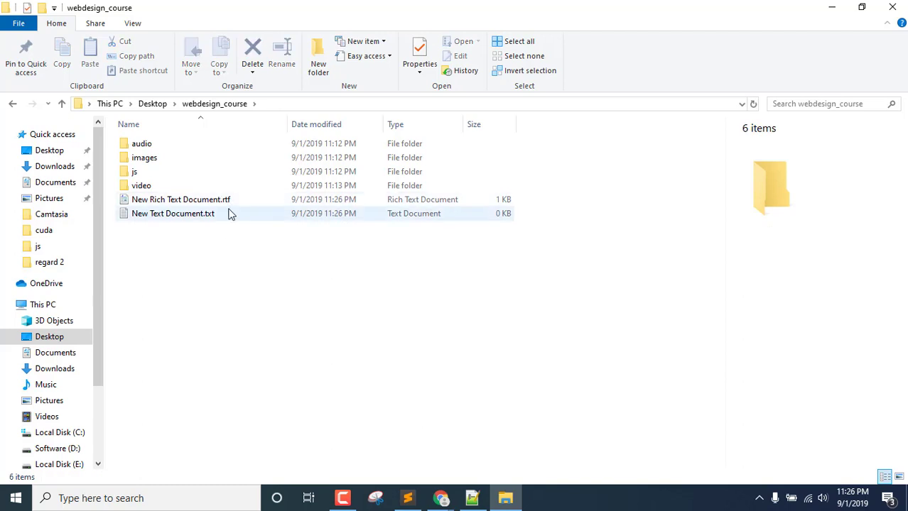
Create a new compressed (zipped) folder with the default name in webdesign_course and select it
right_click(187, 272)
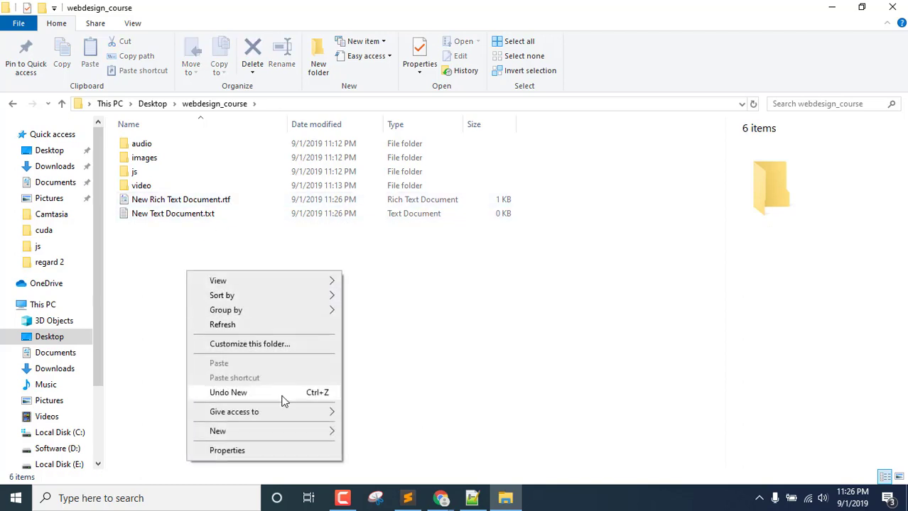
mouse_move(251, 434)
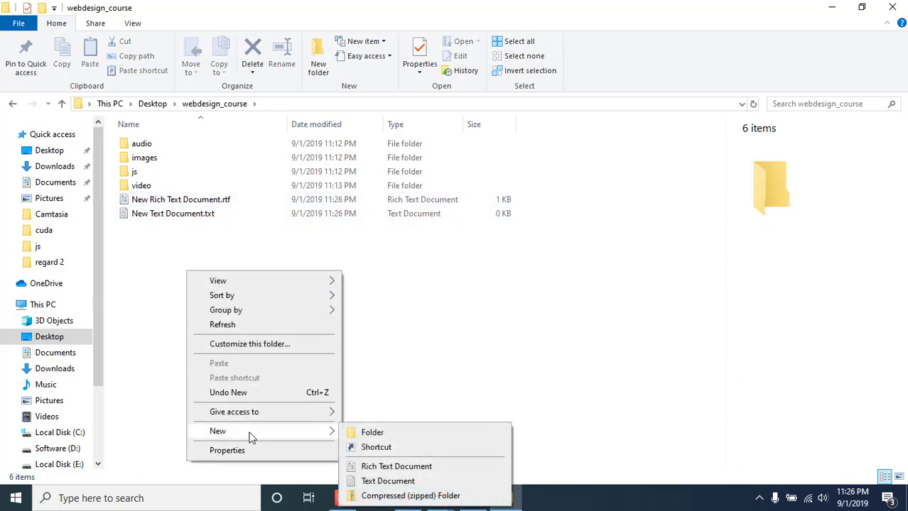
click(411, 496)
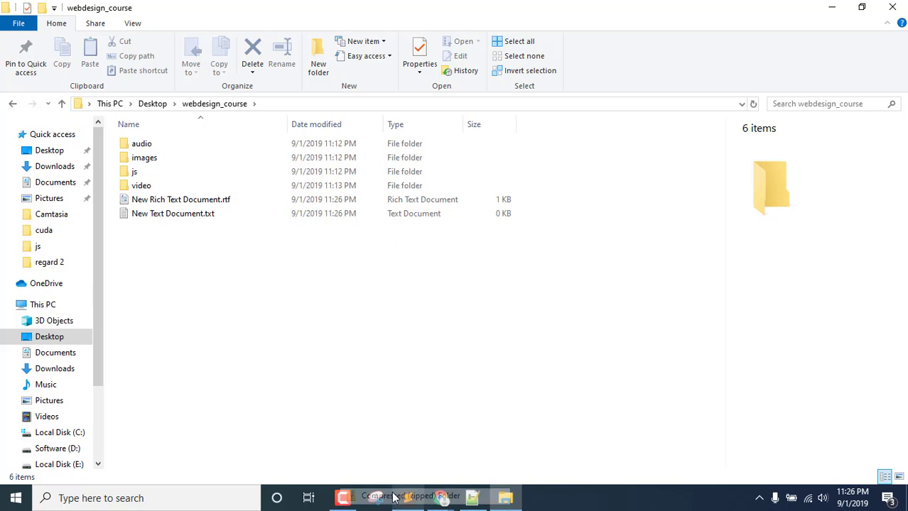
click(254, 271)
click(252, 201)
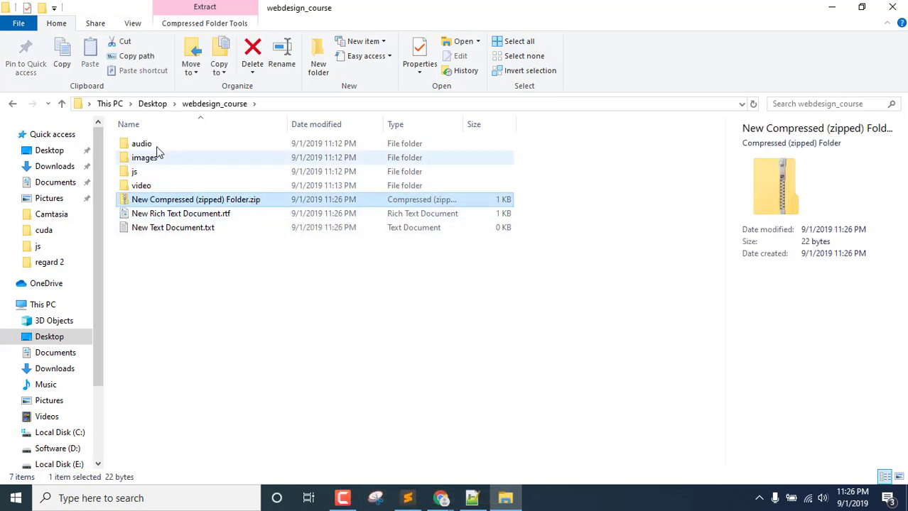
Delete the new compressed (zipped) folder and the new rich text document from the webdesign_course folder
click(153, 215)
click(150, 227)
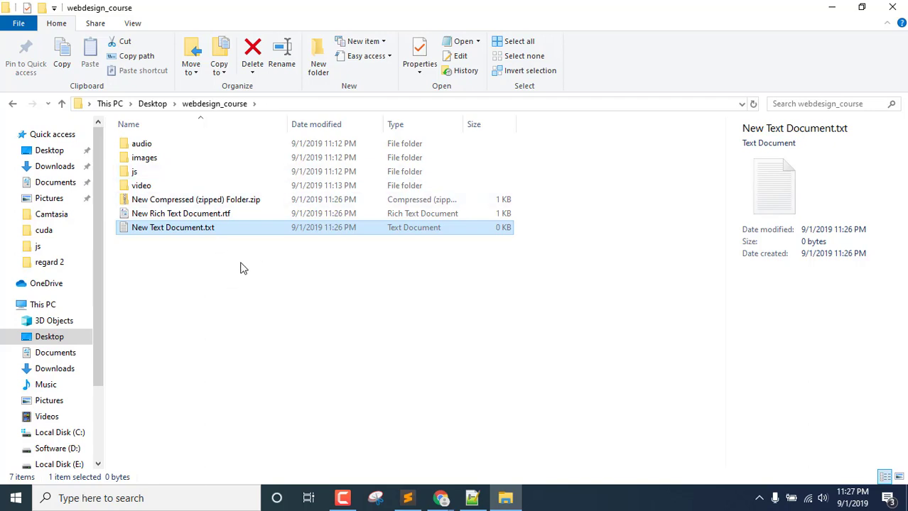
click(169, 245)
click(155, 201)
click(159, 213)
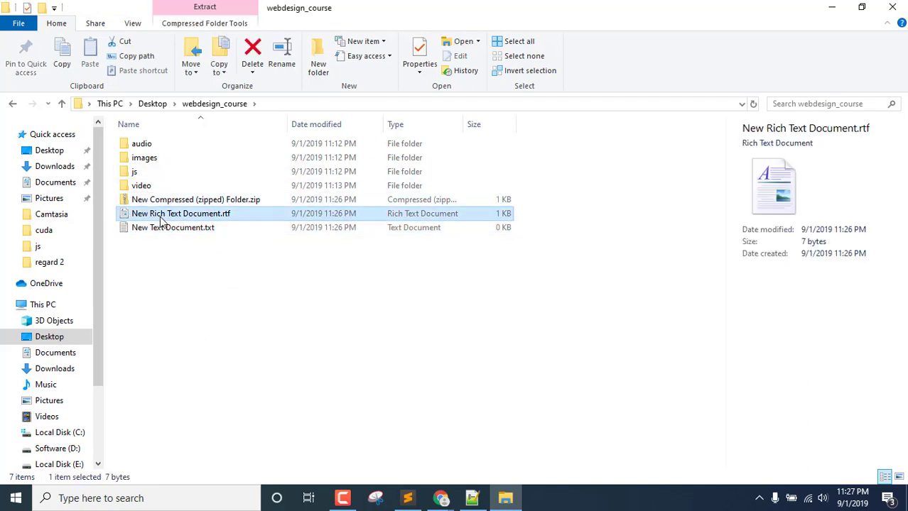
ctrl+click(161, 202)
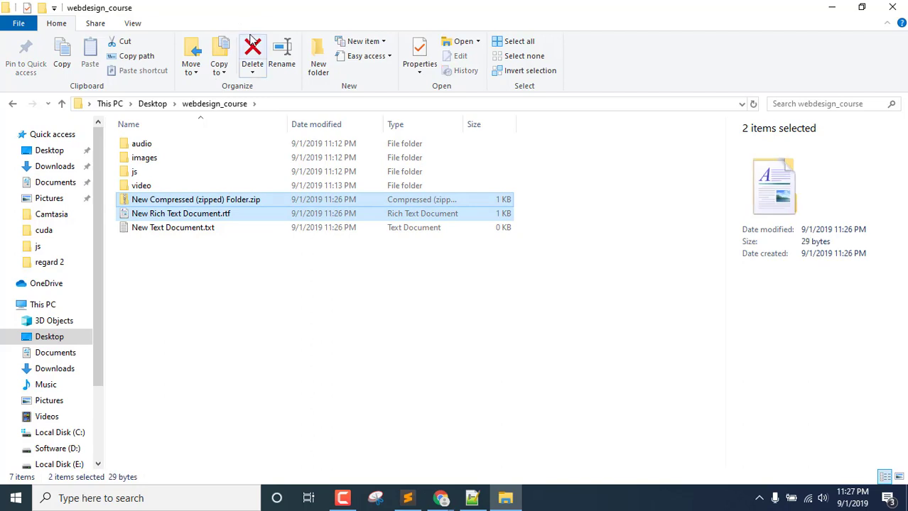
key(Delete)
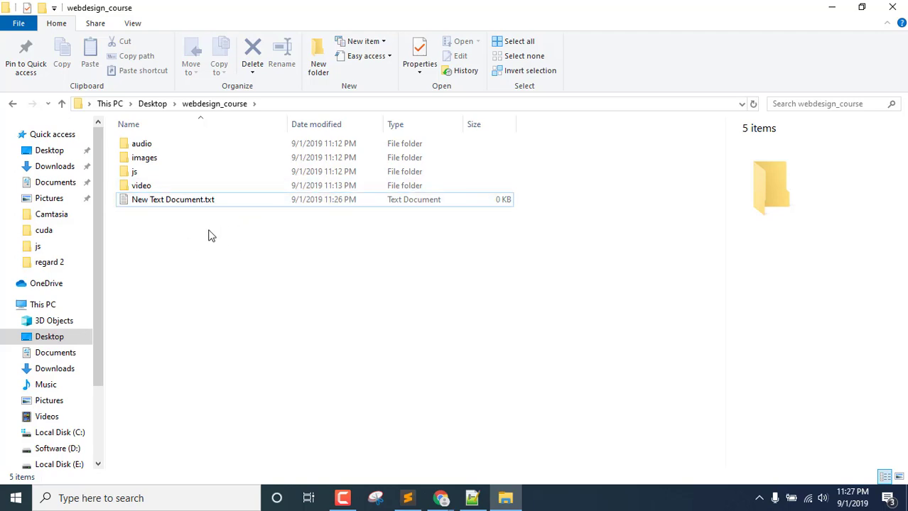
click(204, 204)
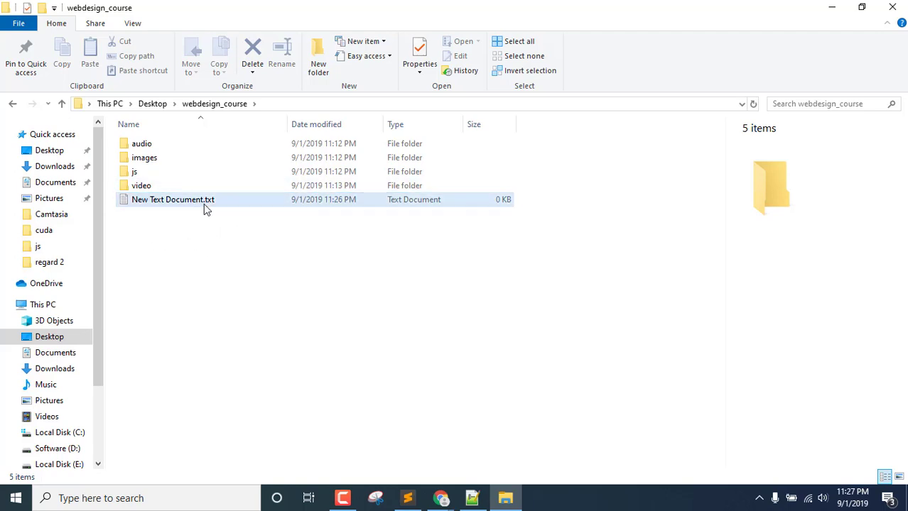
click(203, 247)
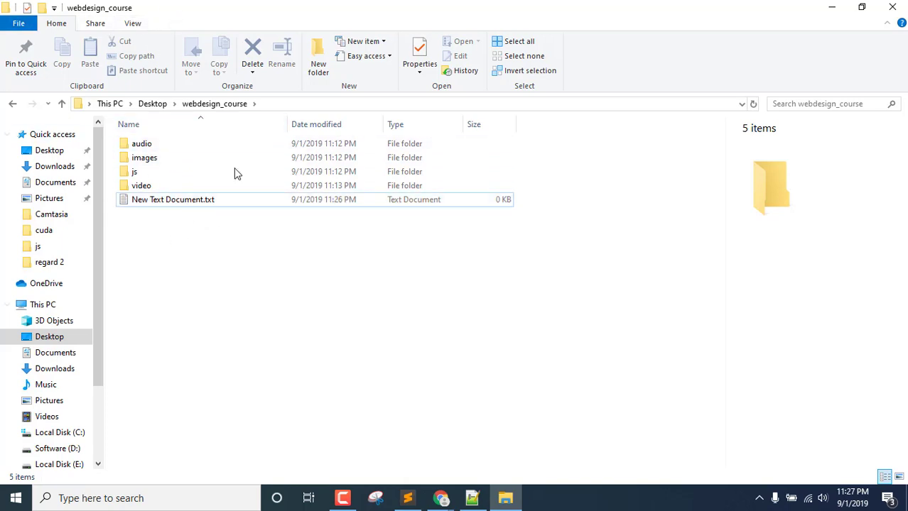
Turn on hiding extensions for known file types in the advanced folder view options and apply the change
click(132, 24)
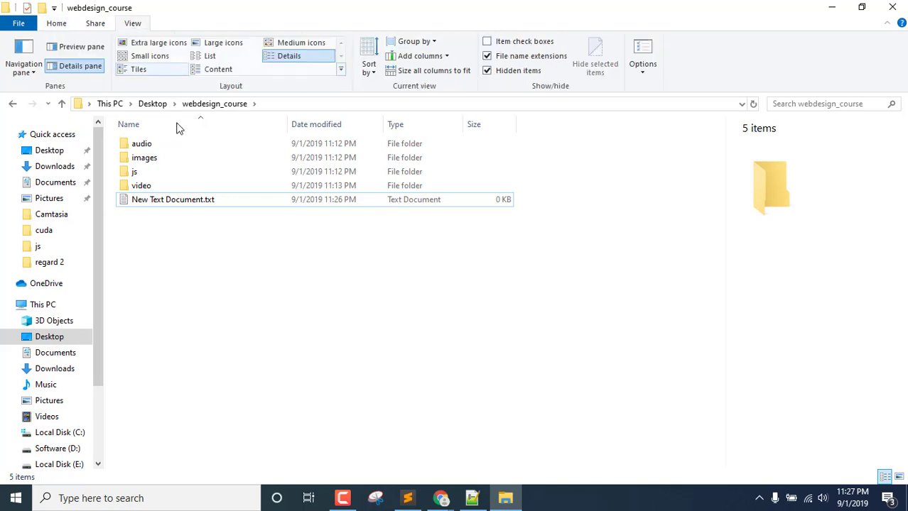
click(487, 57)
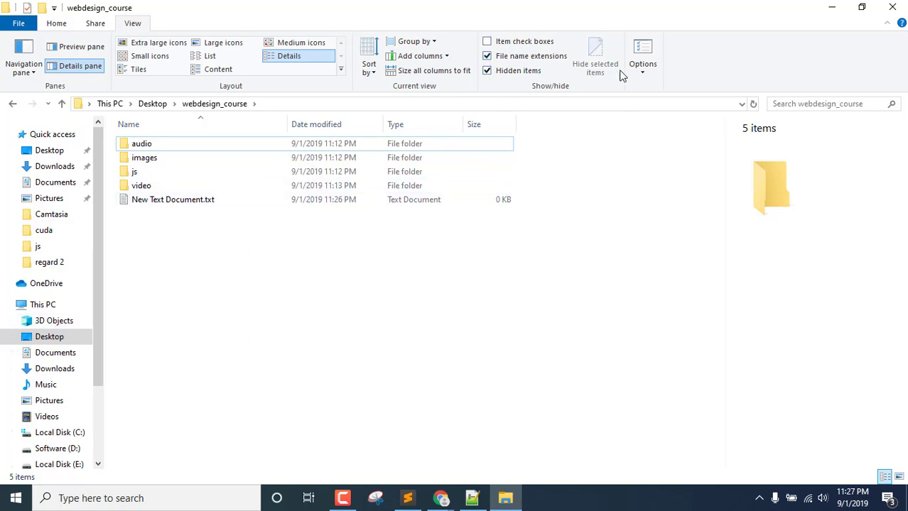
click(642, 51)
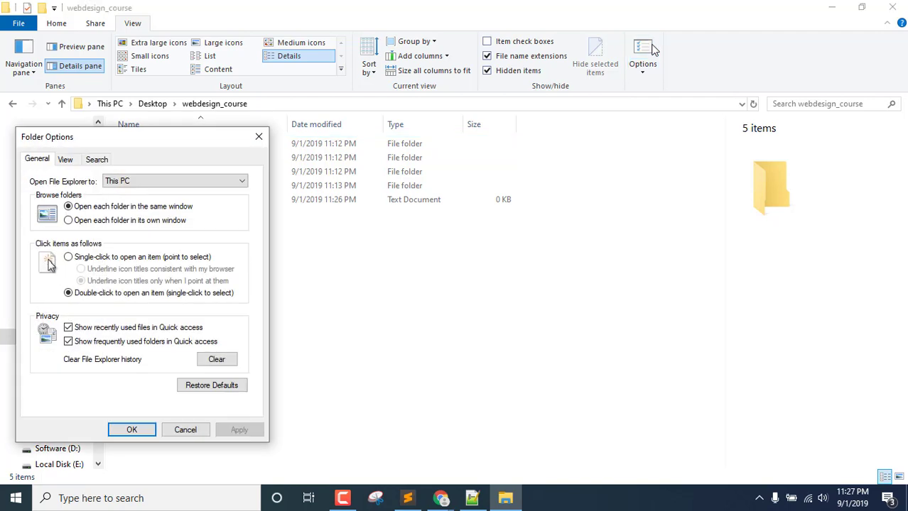
click(64, 159)
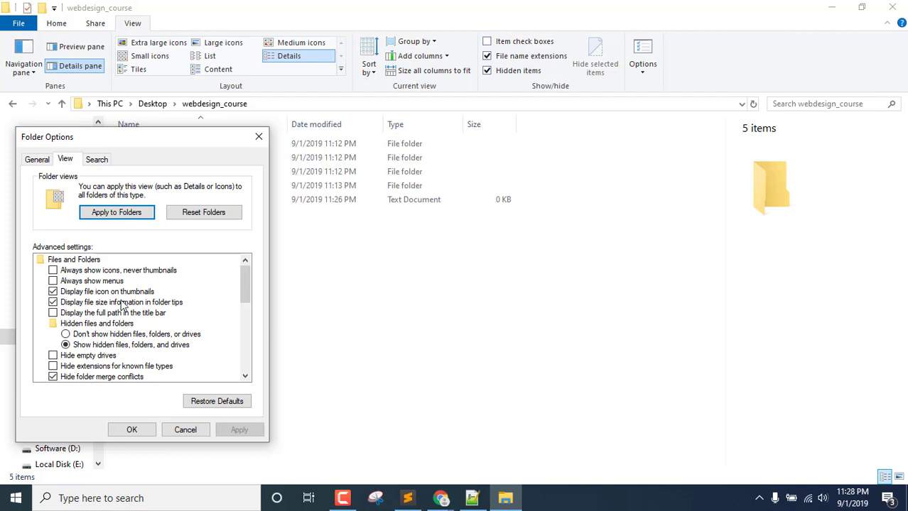
scroll(121, 303, down, 2)
drag(153, 135, 564, 120)
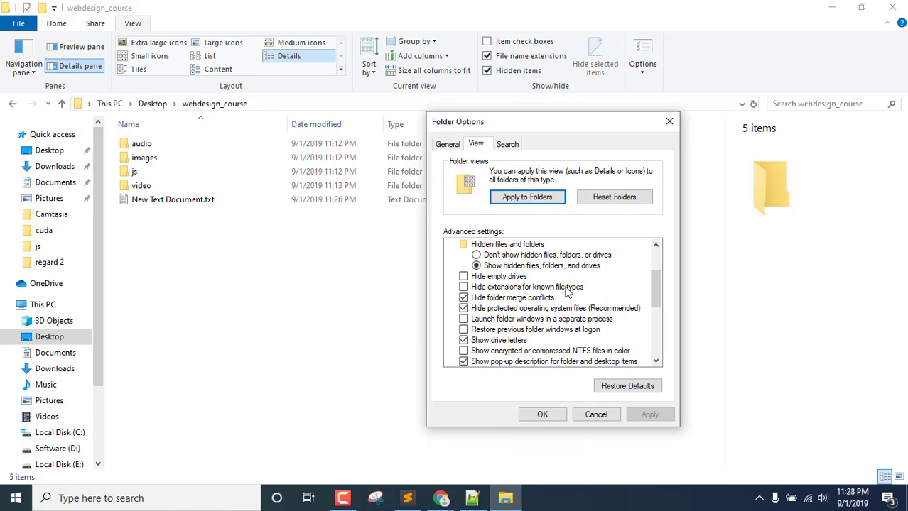
click(464, 287)
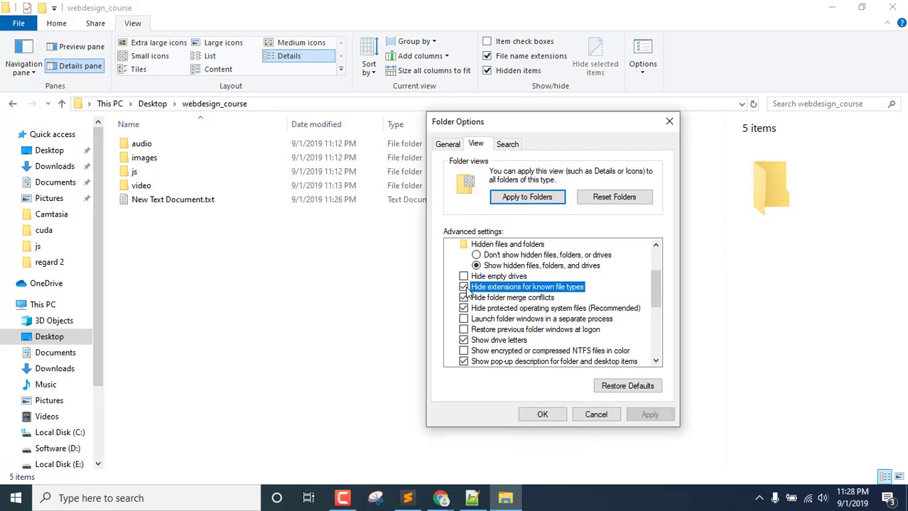
click(649, 414)
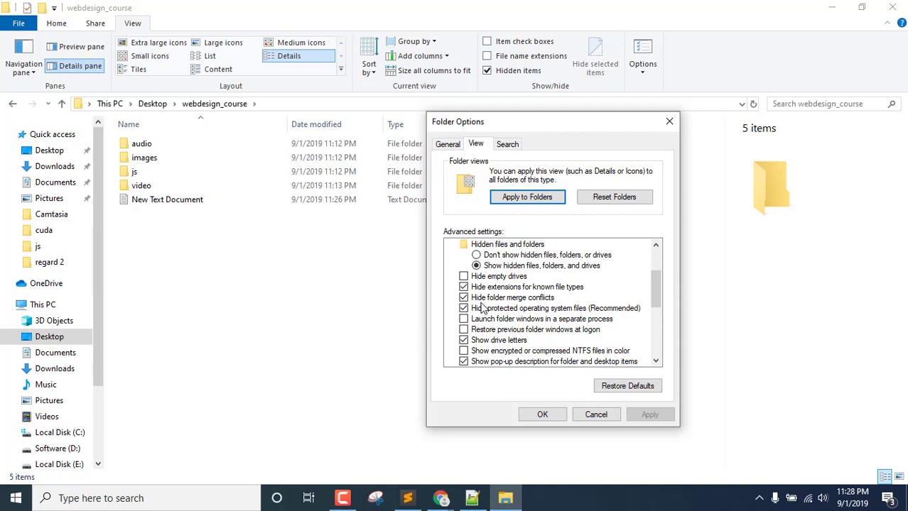
Turn off hiding extensions for known file types, apply the change and close the folder options
click(463, 287)
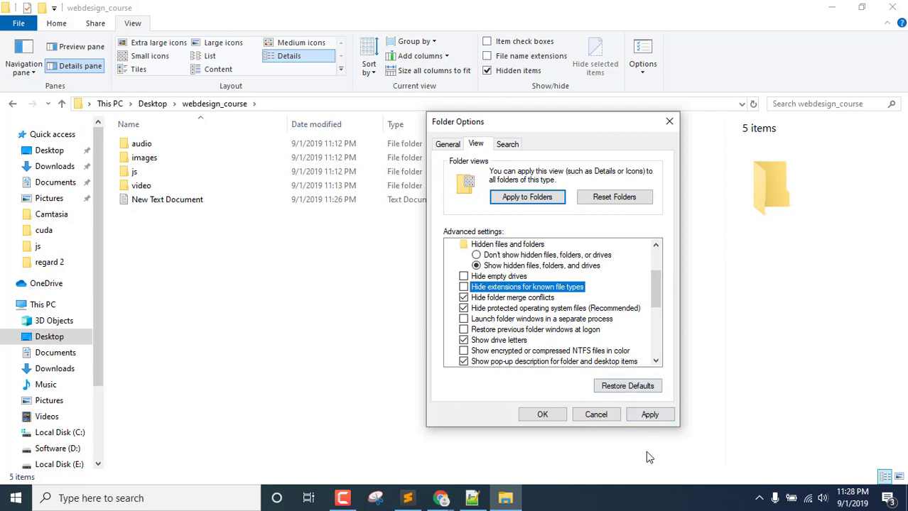
click(647, 417)
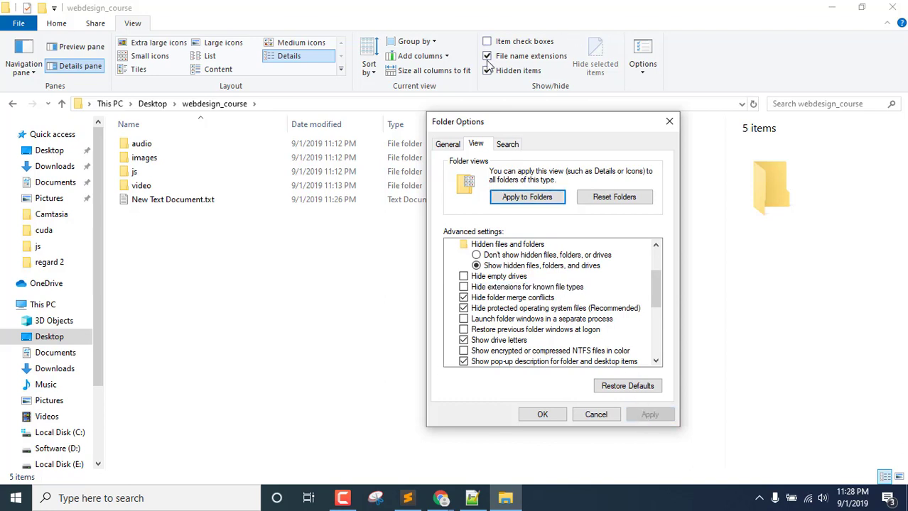
click(542, 415)
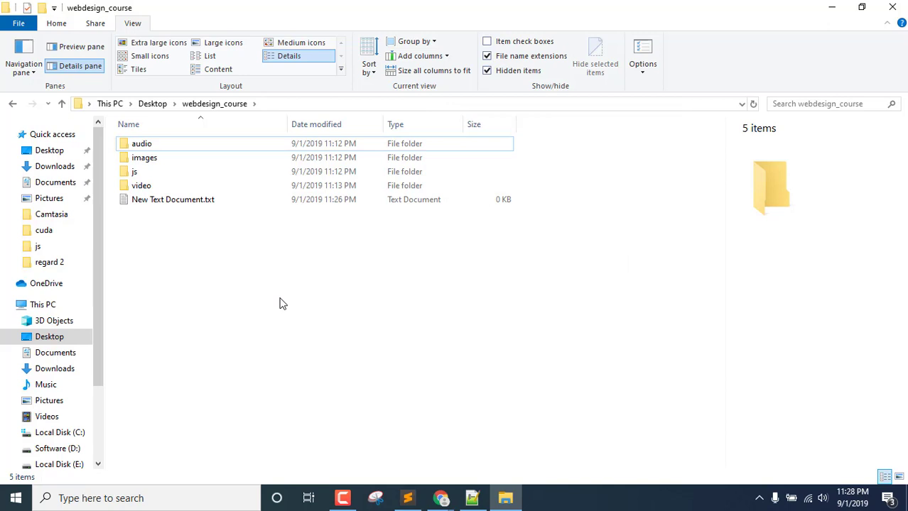
Rename the new text document to name.html and accept the extension change
click(183, 201)
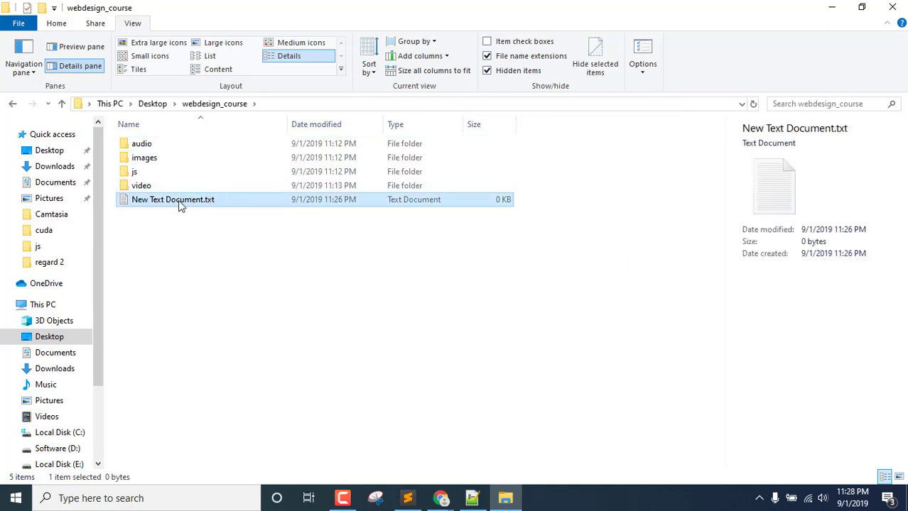
key(F2)
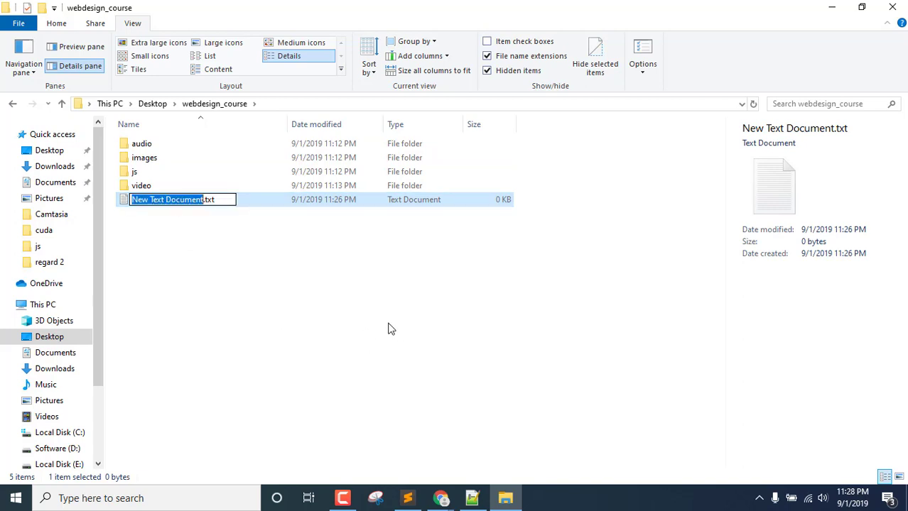
text(name)
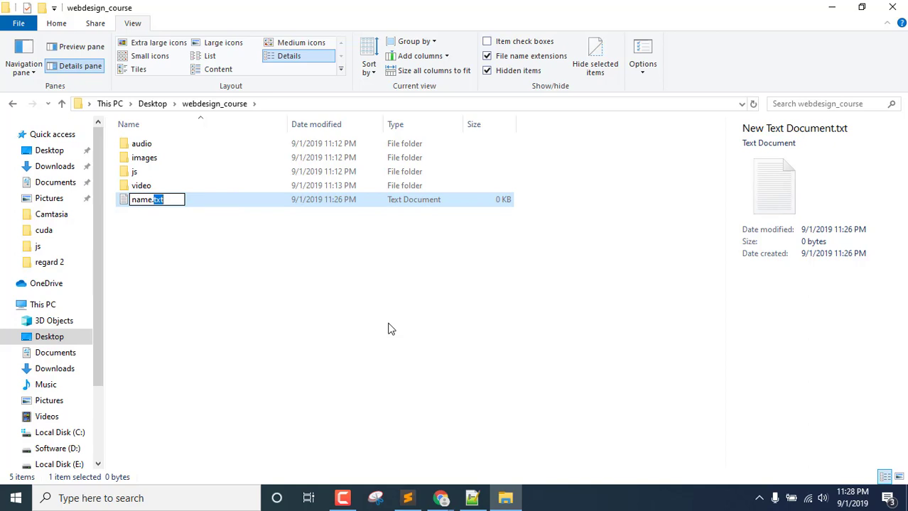
text(html)
key(Return)
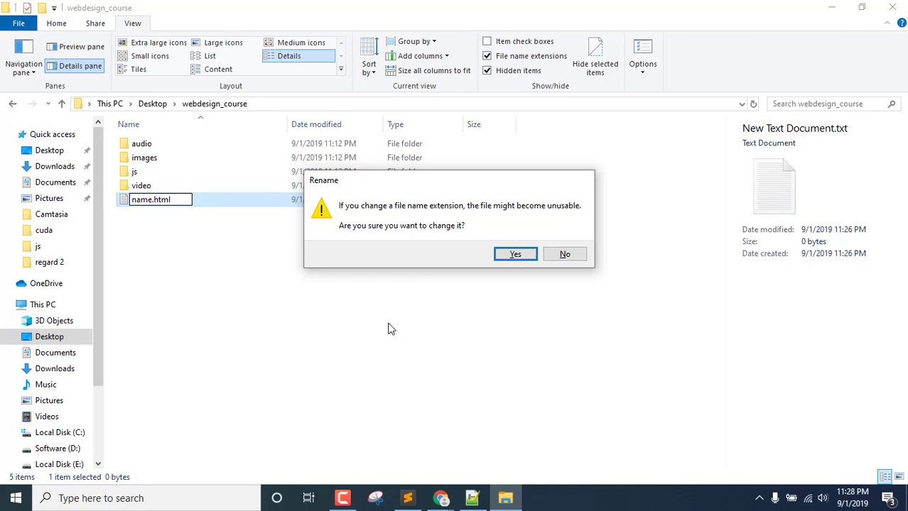
key(Return)
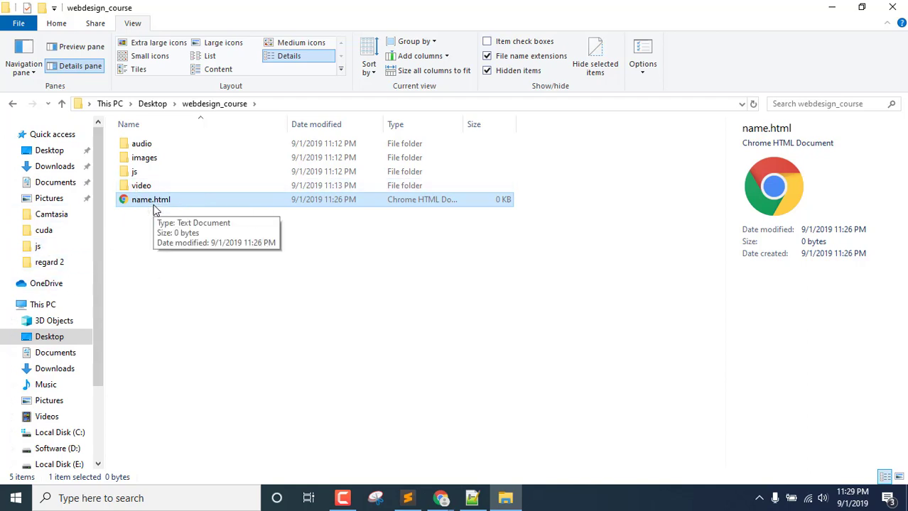
right_click(176, 239)
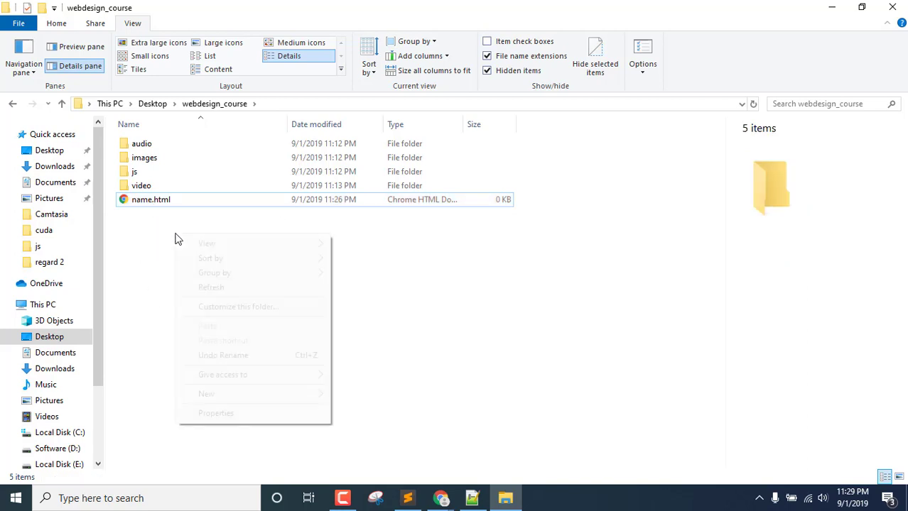
click(150, 259)
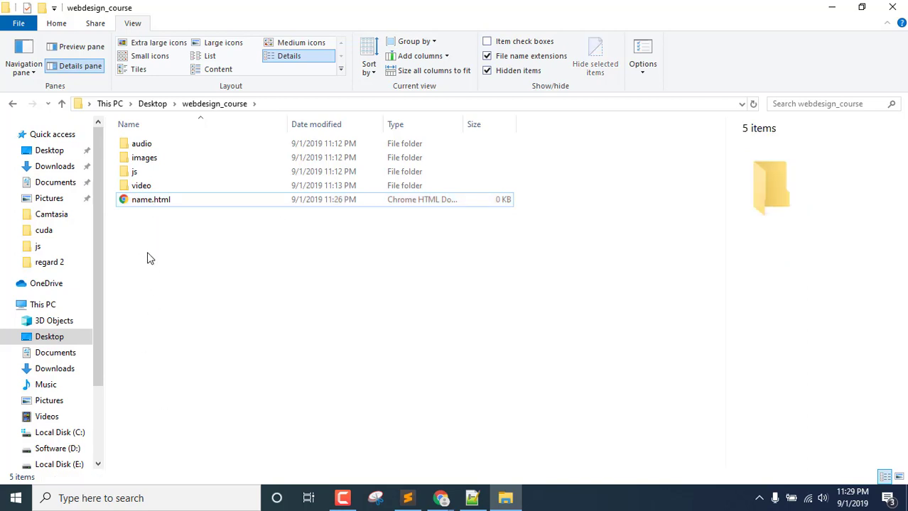
click(169, 203)
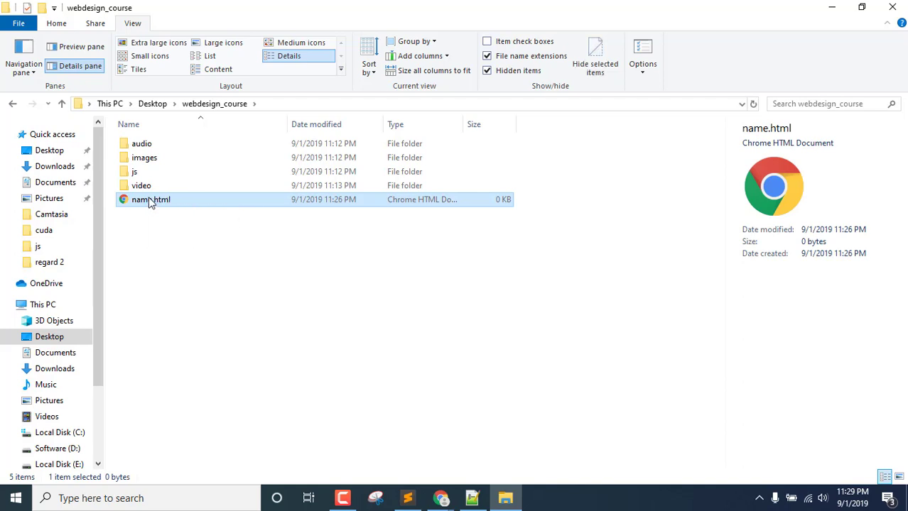
right_click(150, 203)
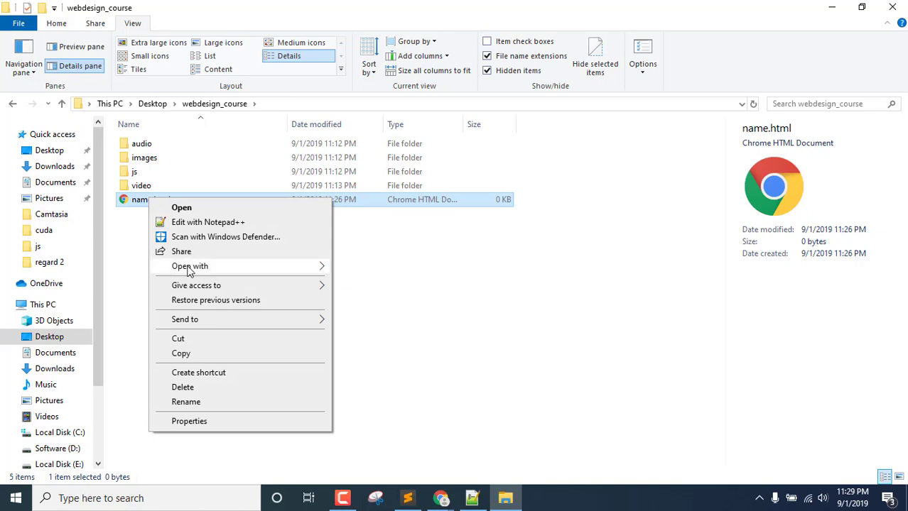
mouse_move(190, 270)
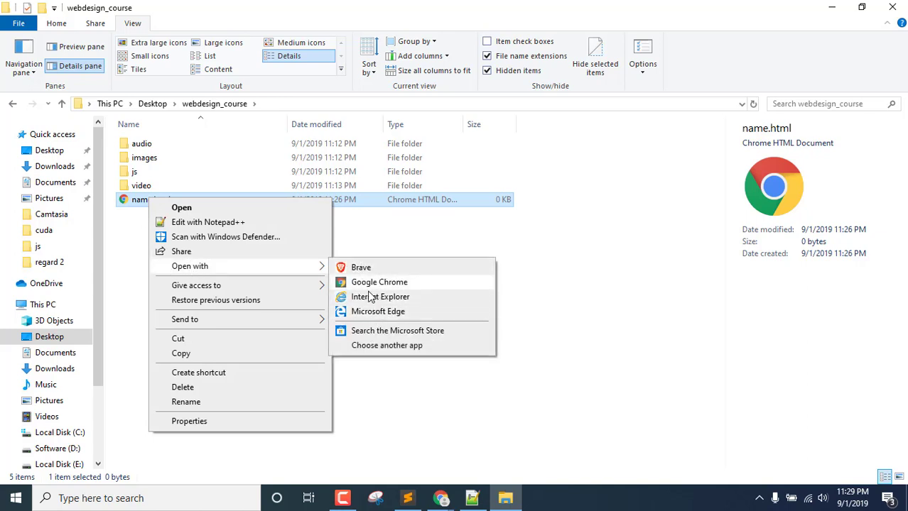
click(128, 247)
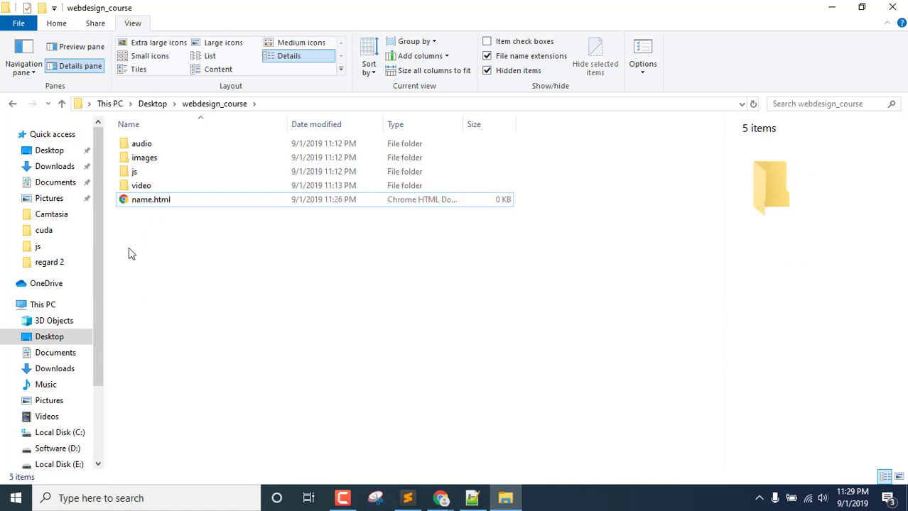
Make Microsoft Edge the default app for .html files by opening name.html with it, and close the Edge window
right_click(135, 204)
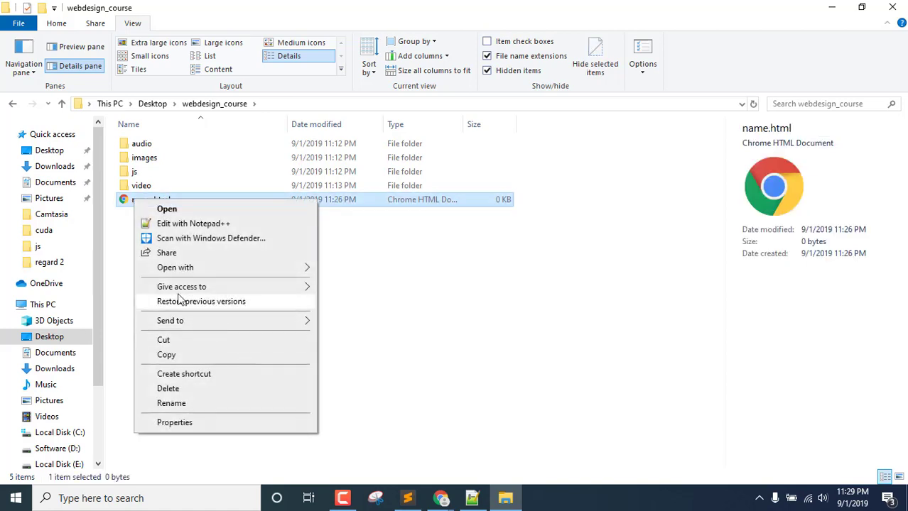
mouse_move(211, 267)
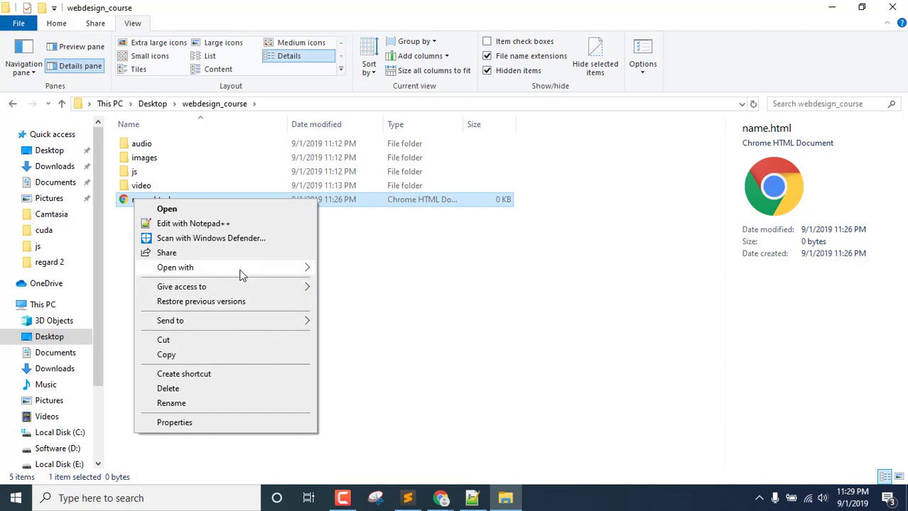
click(362, 347)
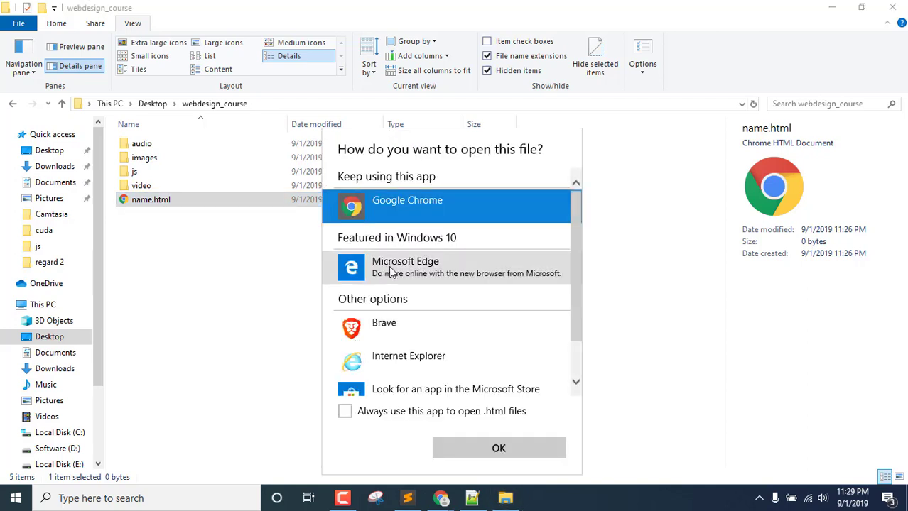
click(397, 414)
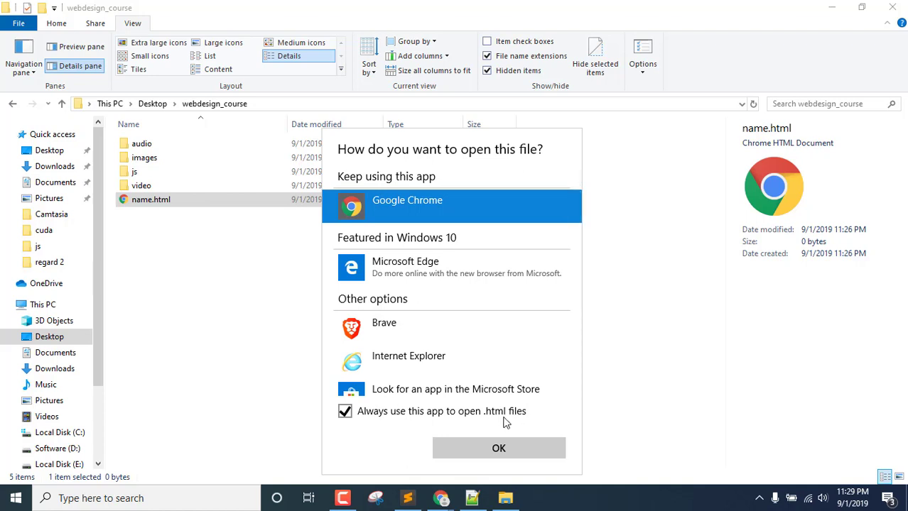
click(390, 287)
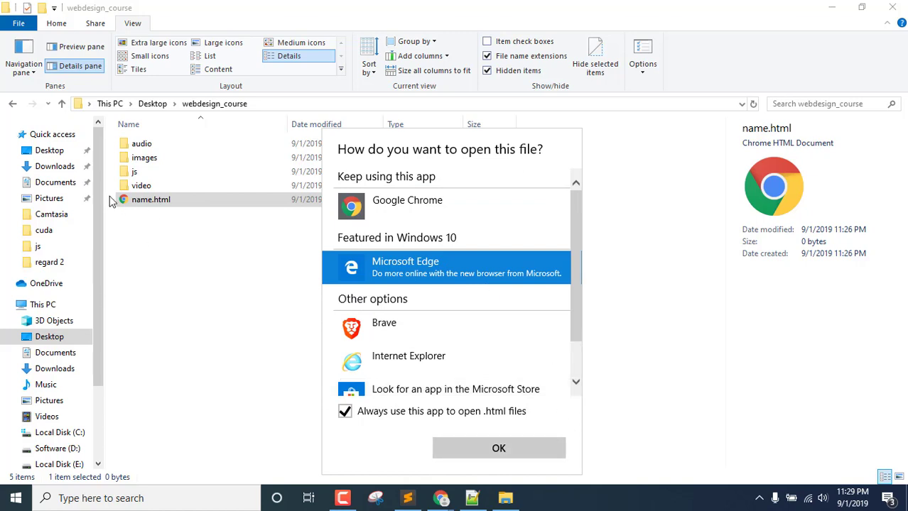
click(499, 449)
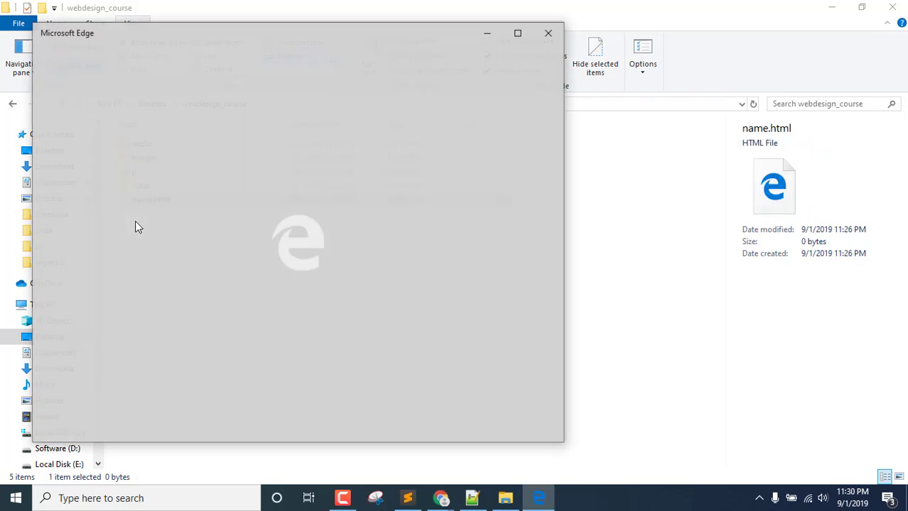
click(548, 33)
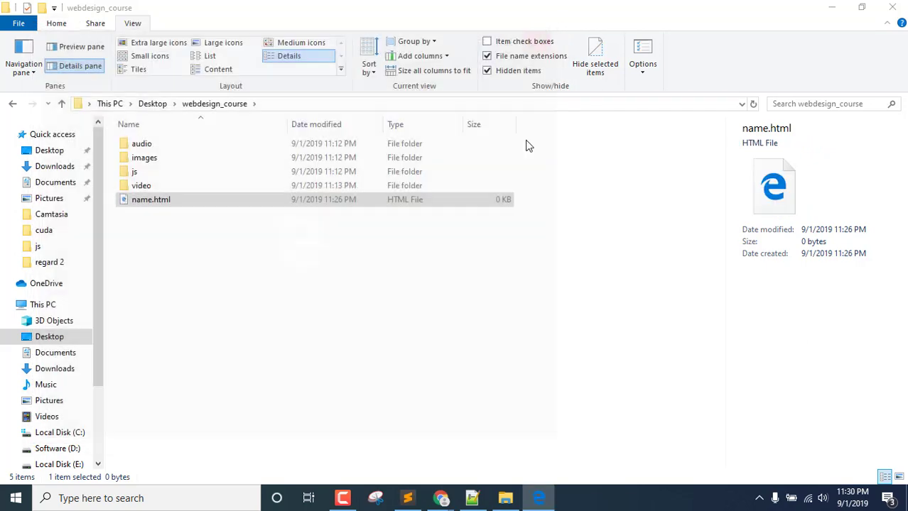
click(148, 215)
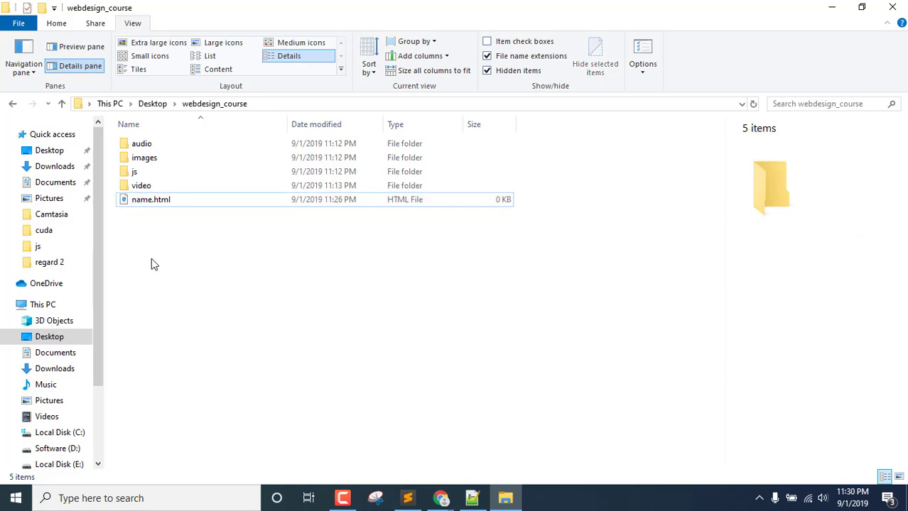
click(132, 200)
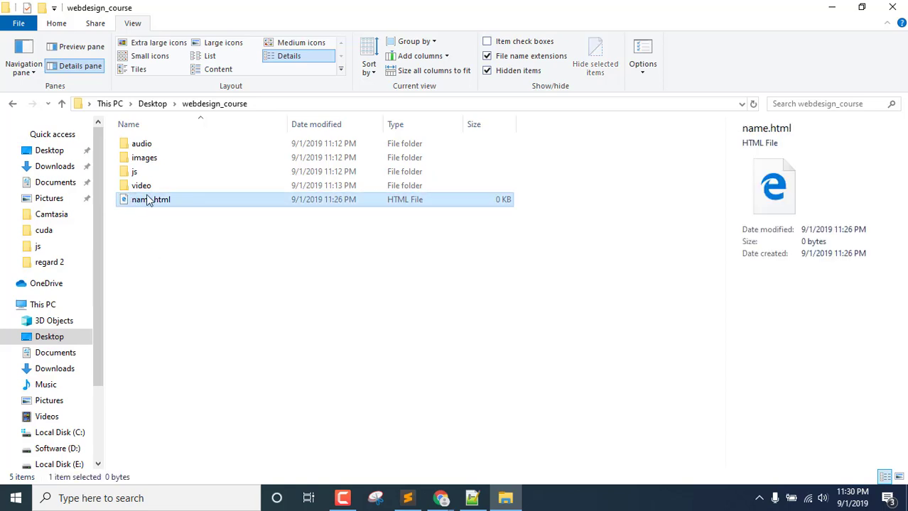
click(142, 188)
right_click(135, 189)
click(117, 260)
click(118, 260)
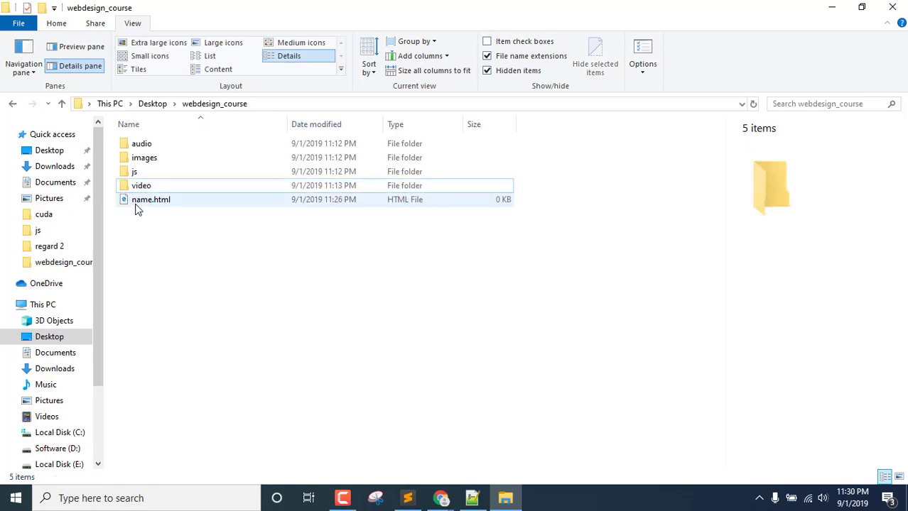
Make Google Chrome the default app for .html files by opening name.html with it
click(135, 202)
right_click(136, 203)
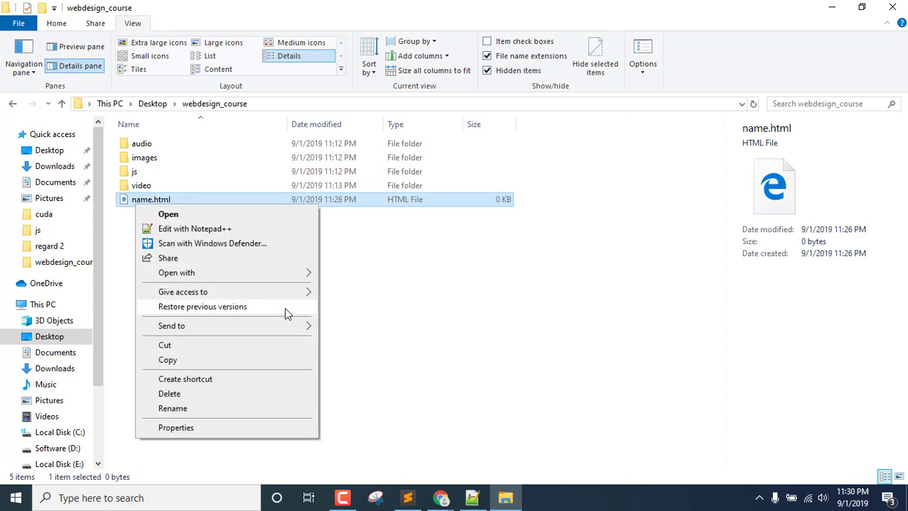
mouse_move(275, 276)
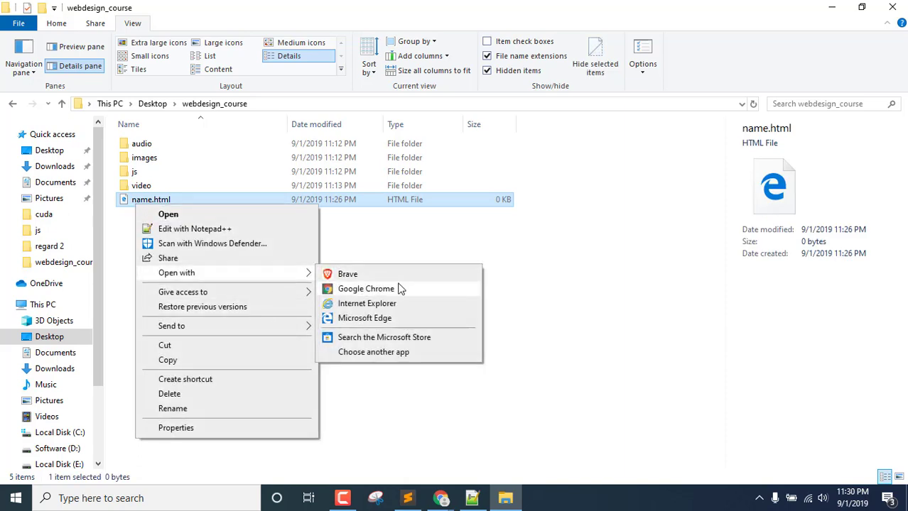
click(393, 353)
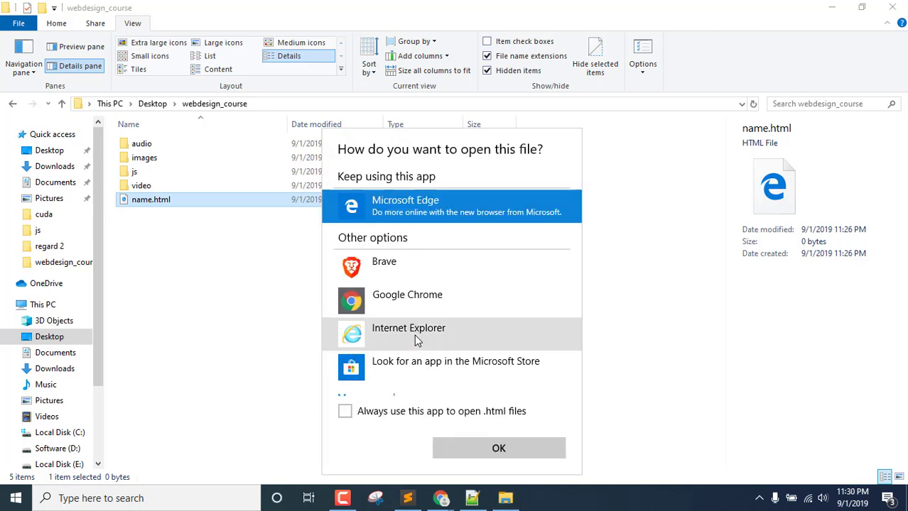
scroll(439, 302, down, 1)
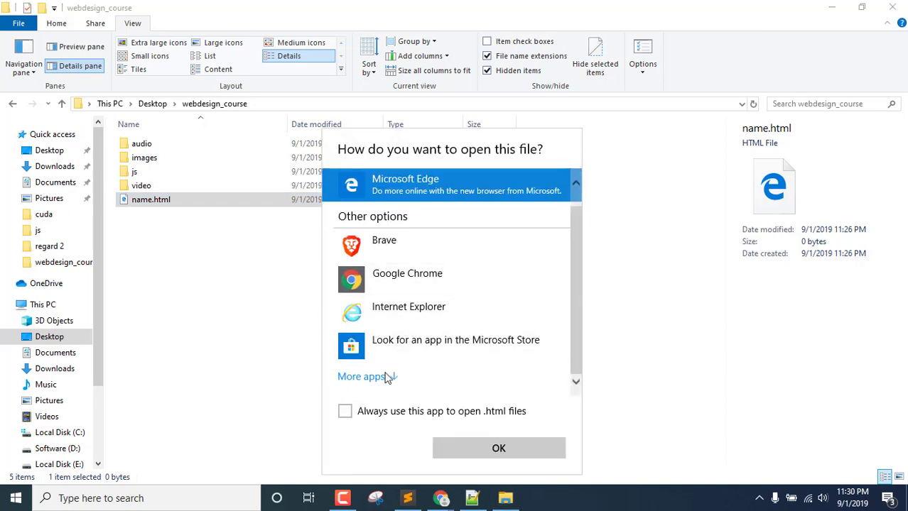
click(384, 376)
scroll(448, 330, down, 1)
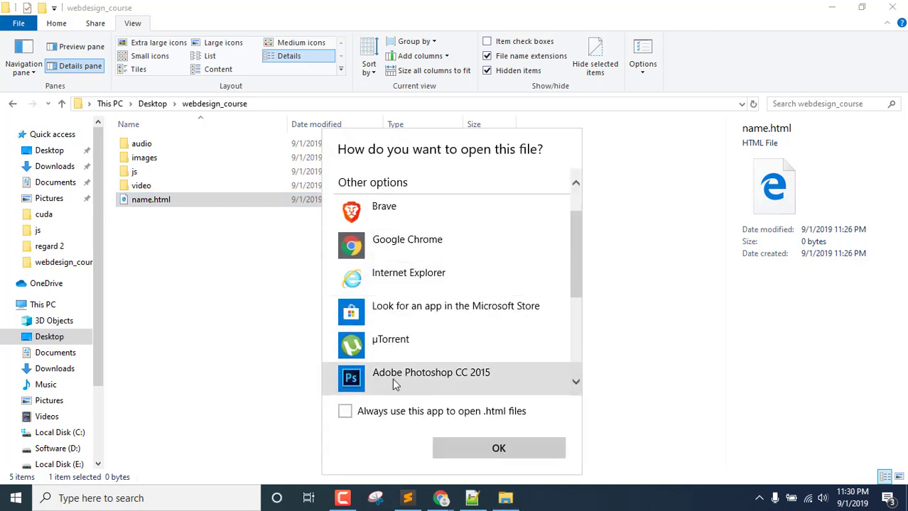
scroll(399, 285, up, 2)
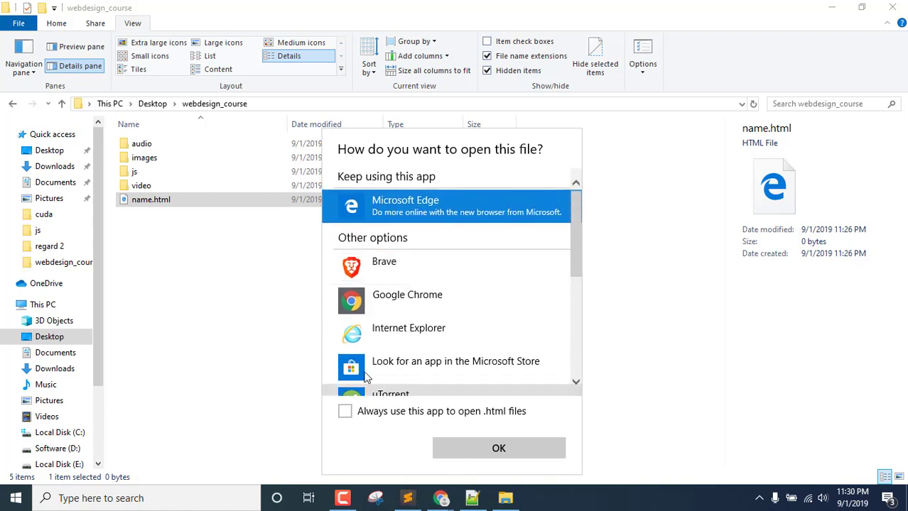
click(399, 303)
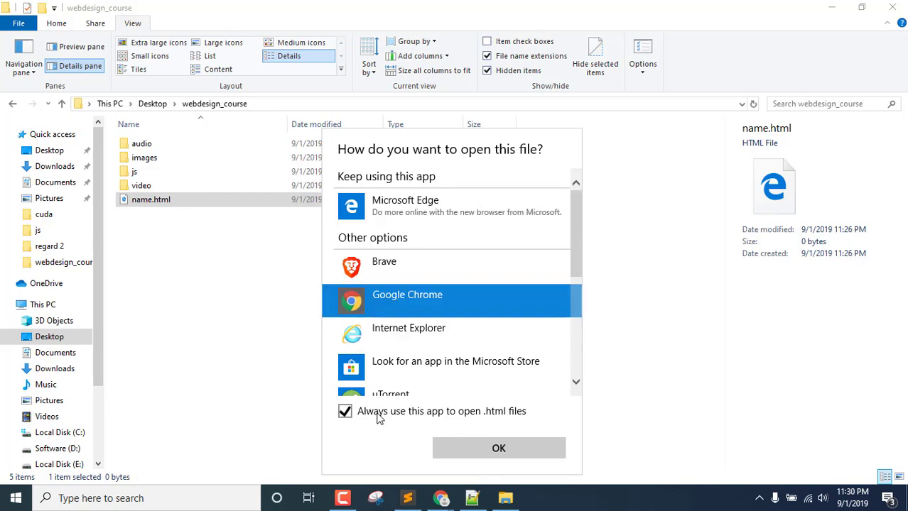
click(507, 450)
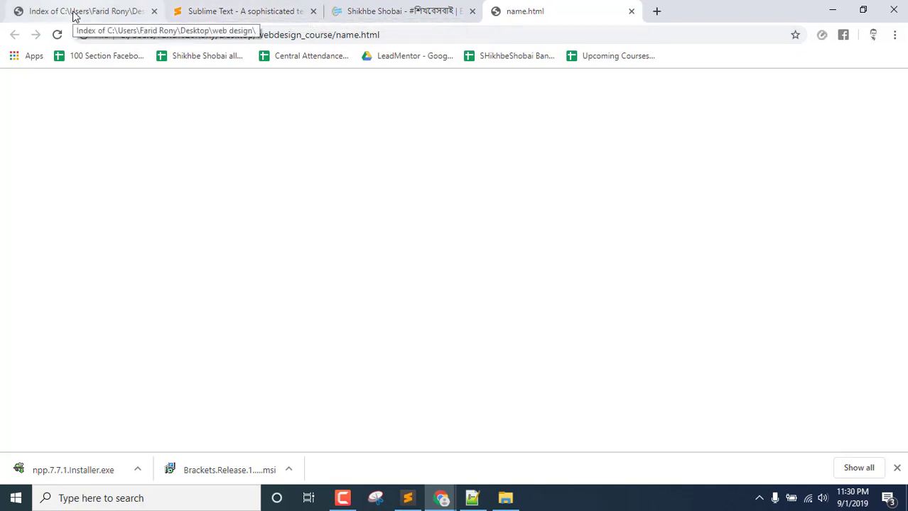
Compare the Sublime Text website tab with the name.html tab in Chrome, and return to the webdesign_course folder in File Explorer
click(220, 7)
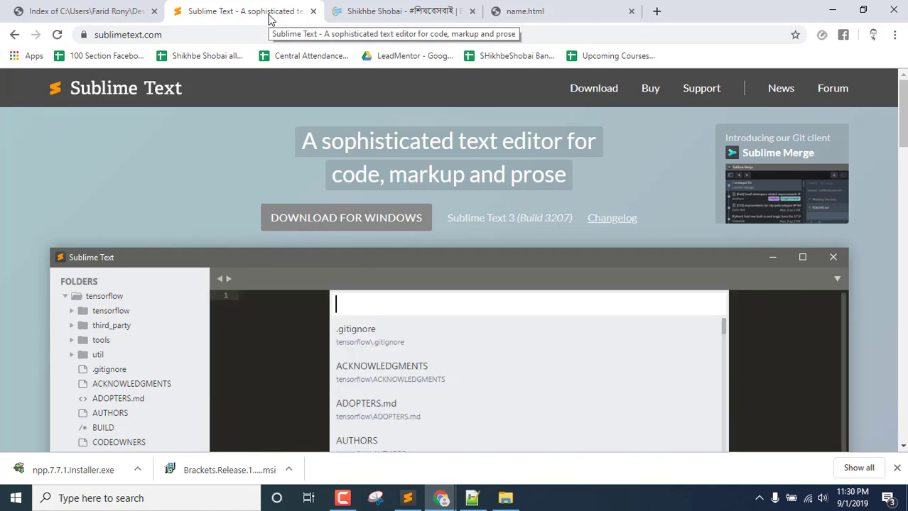
click(562, 9)
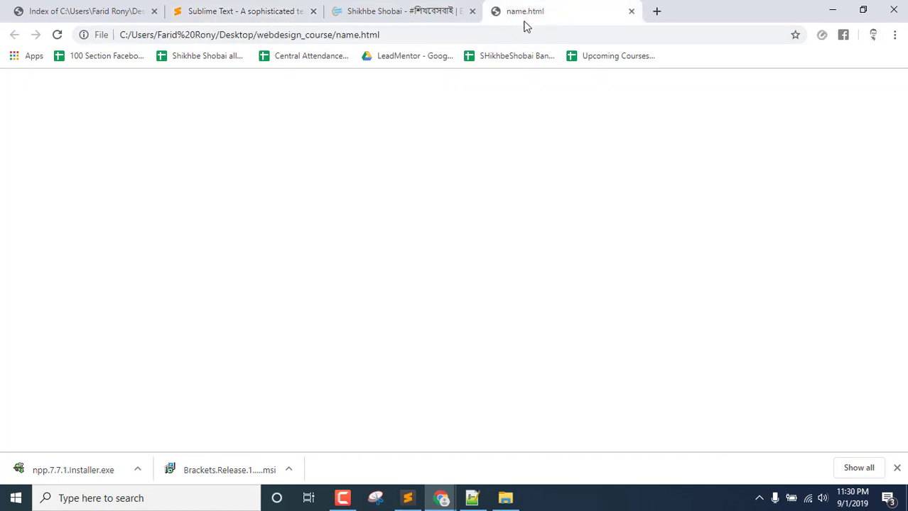
click(415, 500)
click(504, 498)
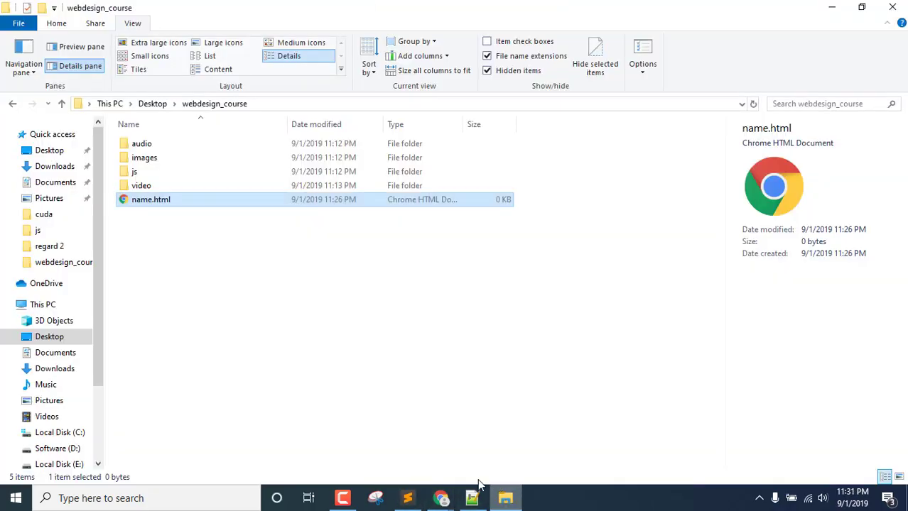
click(213, 267)
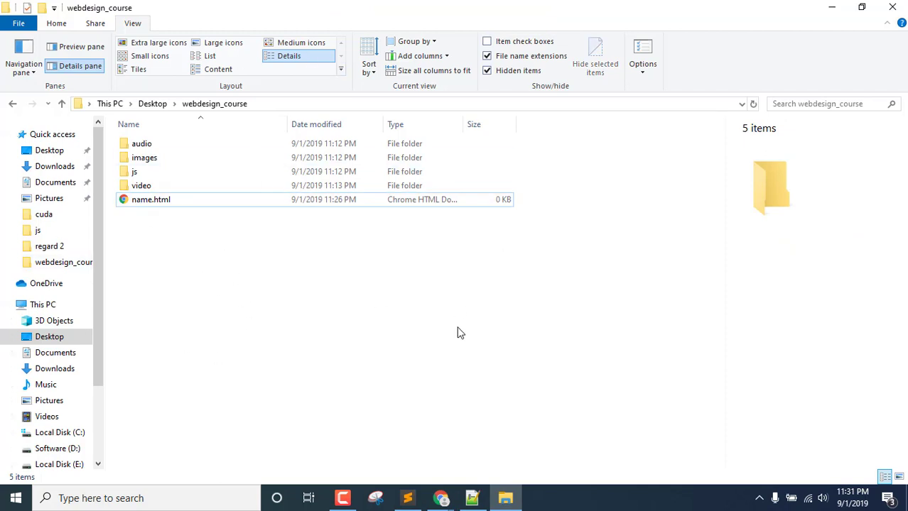
Switch to Sublime Text, open the Desktop's webdesign_course folder in a separate window, and close that window
click(408, 499)
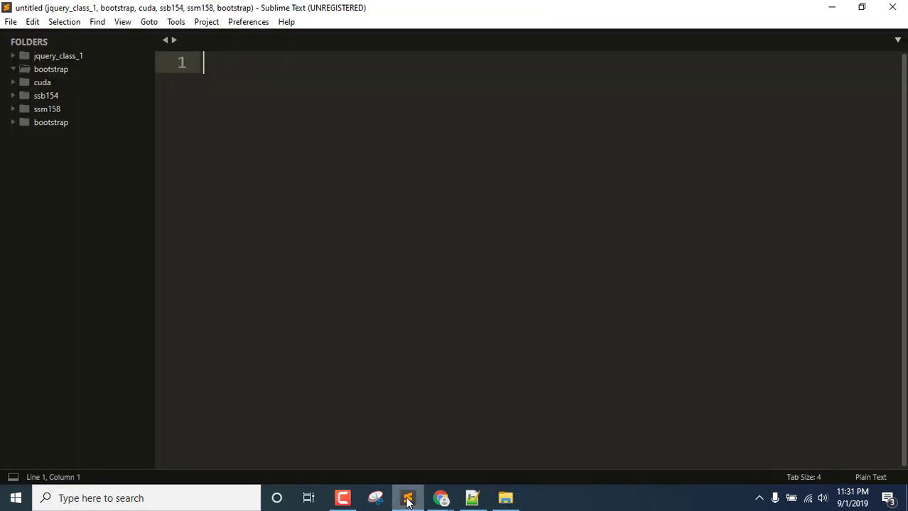
click(12, 23)
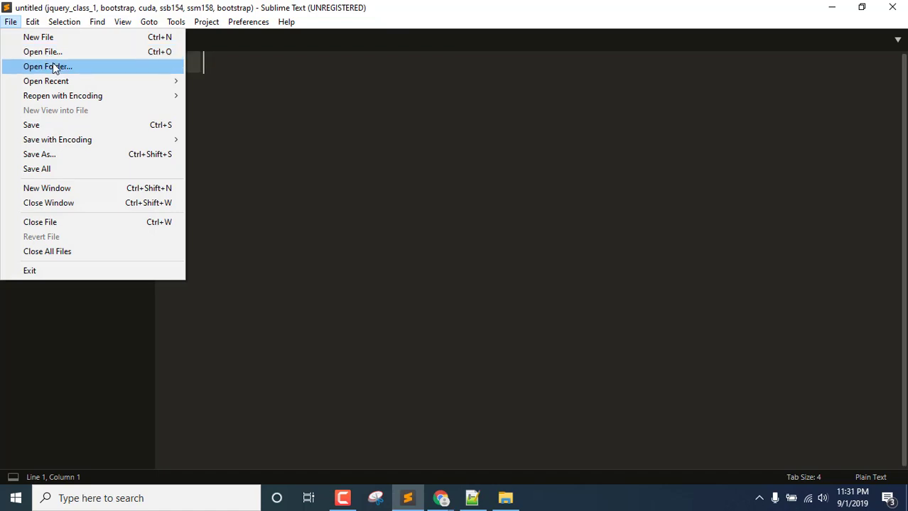
click(73, 372)
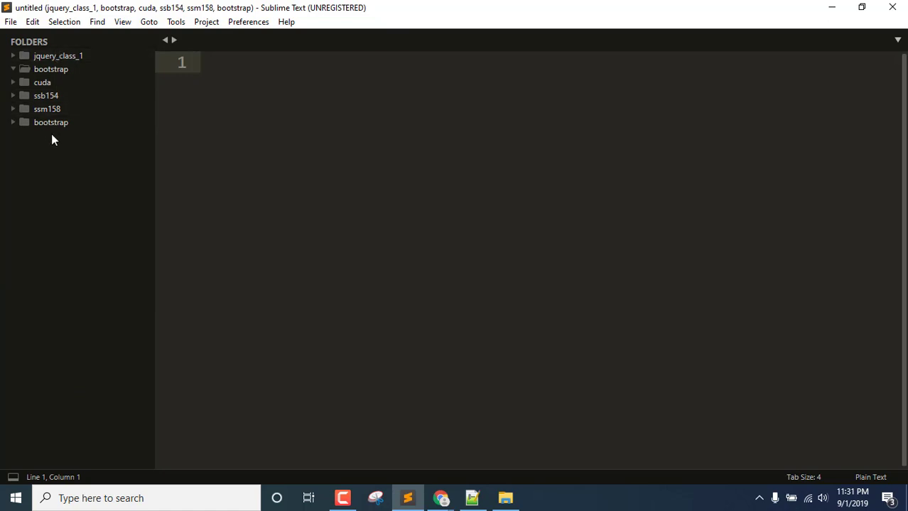
click(11, 22)
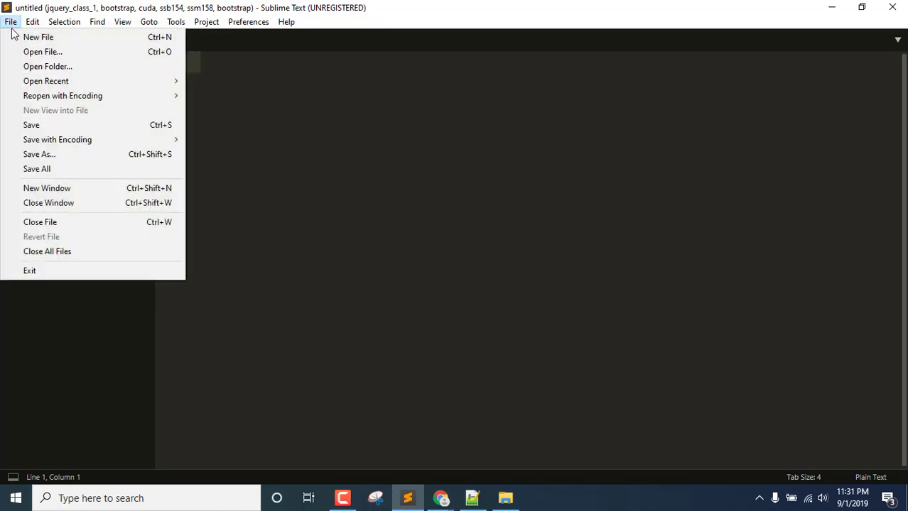
click(43, 69)
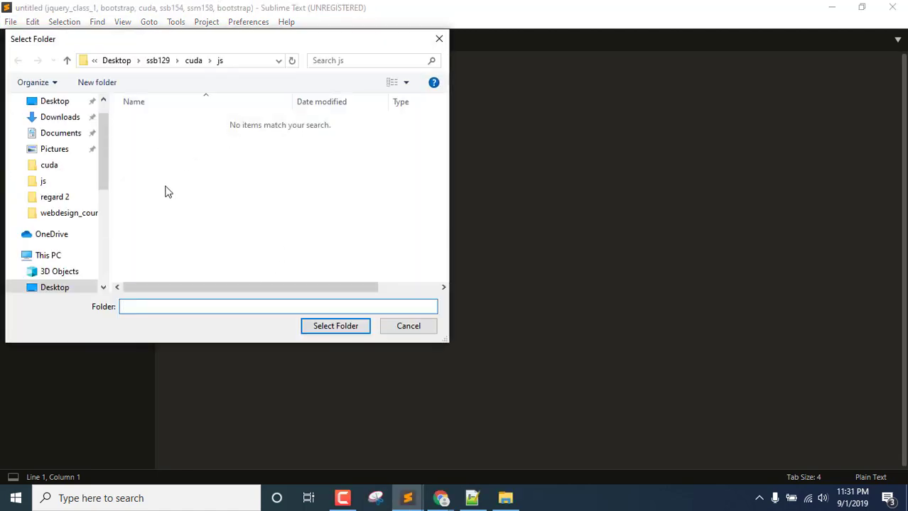
click(47, 103)
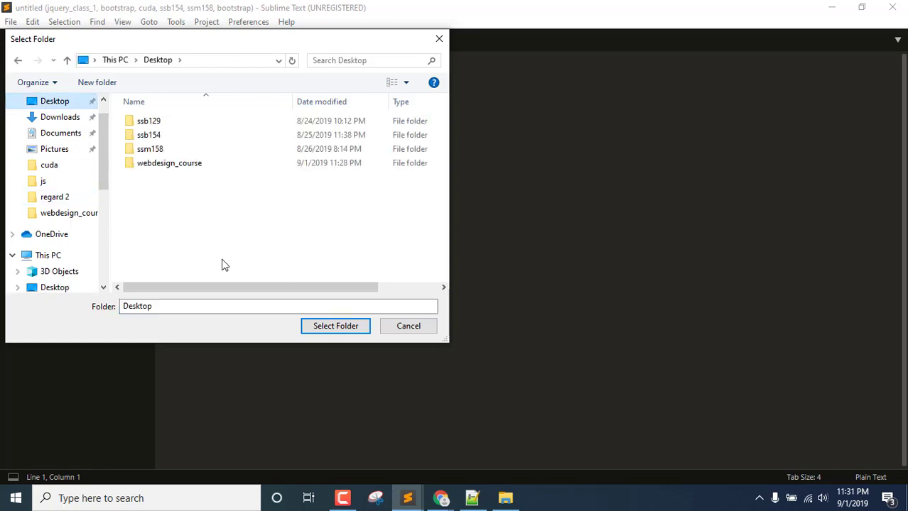
click(162, 165)
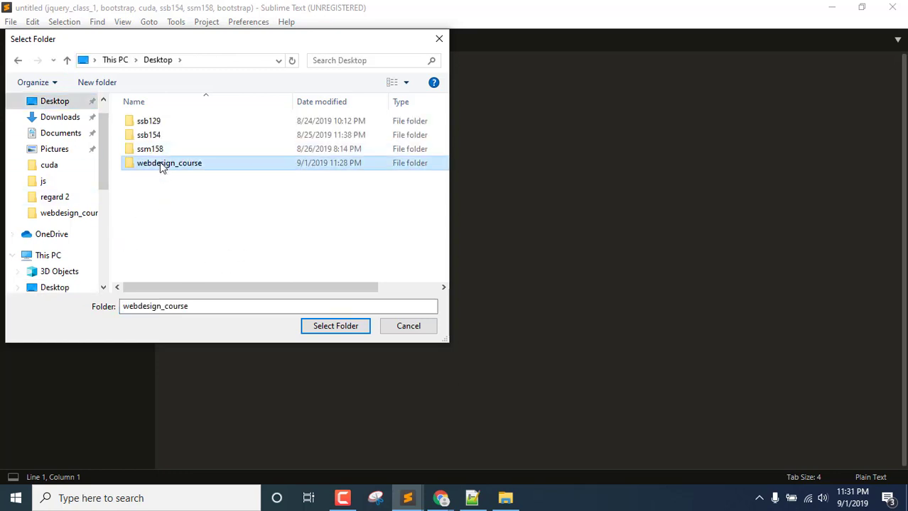
click(332, 327)
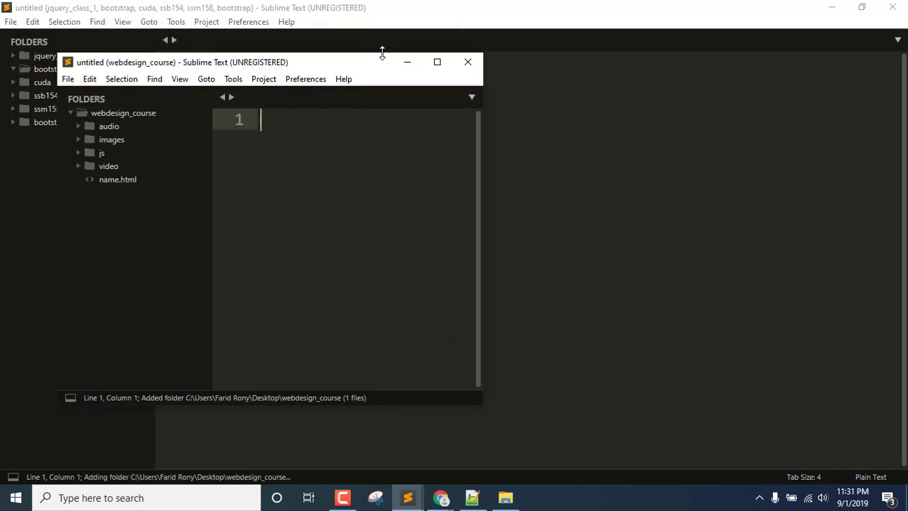
click(437, 62)
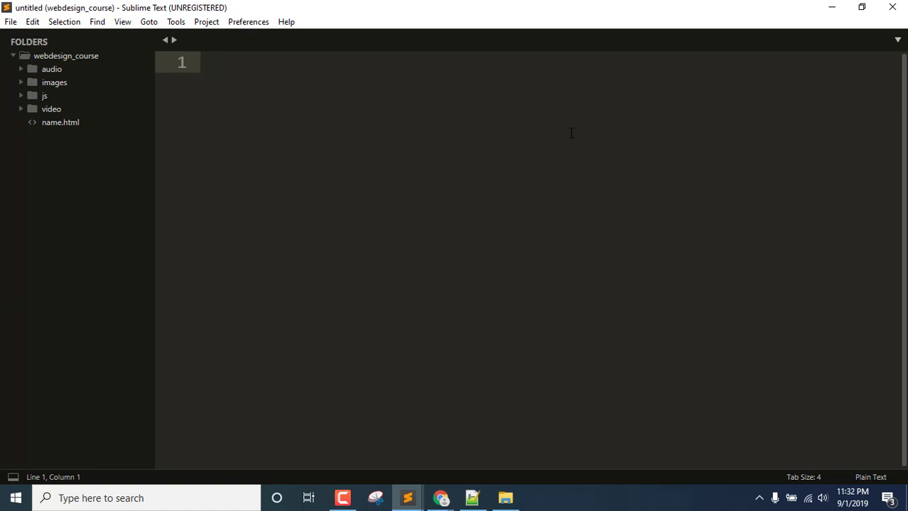
drag(147, 6, 507, 75)
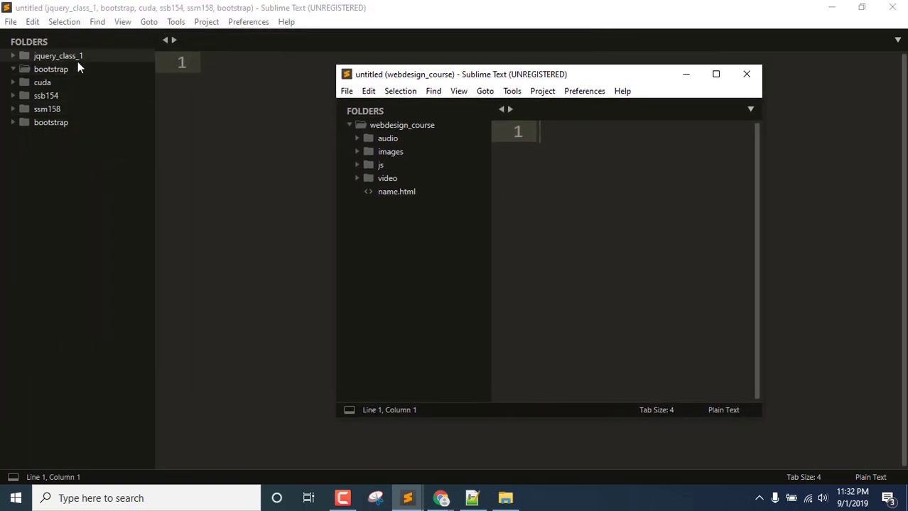
click(743, 74)
Add the webdesign_course folder from the Desktop in File Explorer to the folder list of the existing Sublime Text window
click(505, 497)
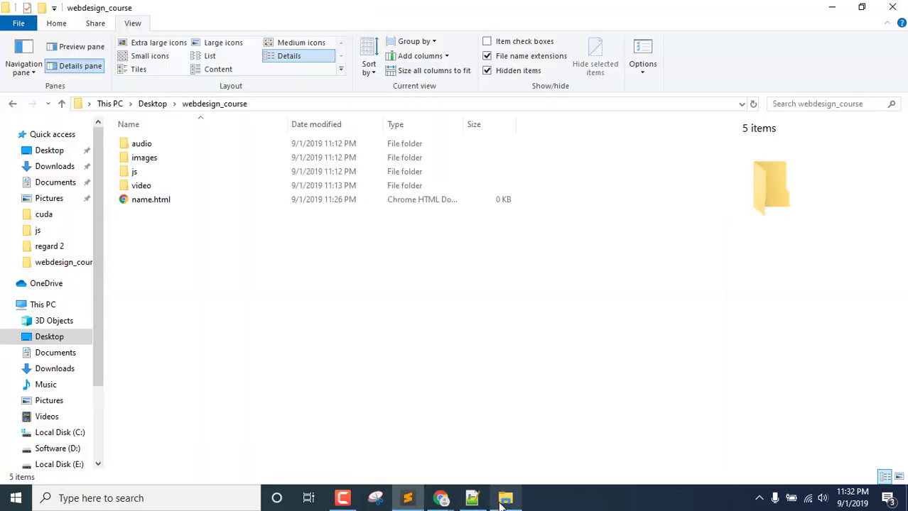
drag(277, 0, 505, 39)
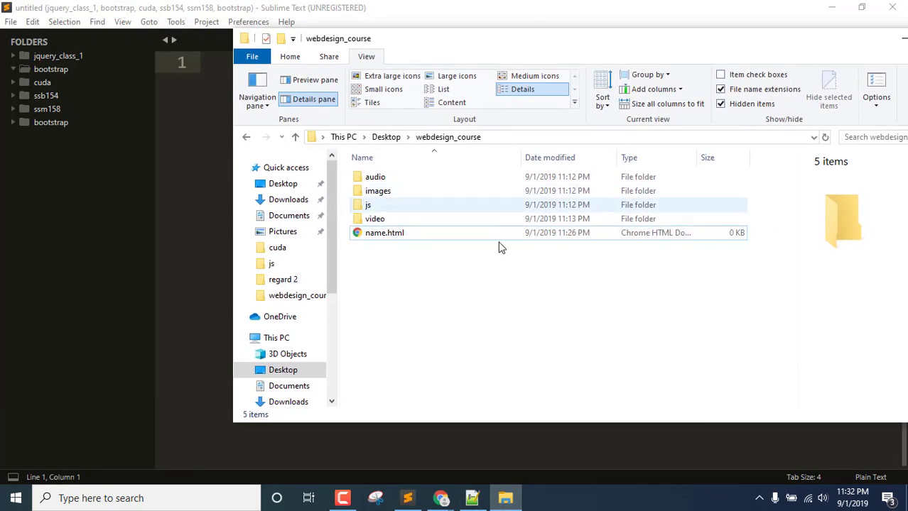
click(387, 140)
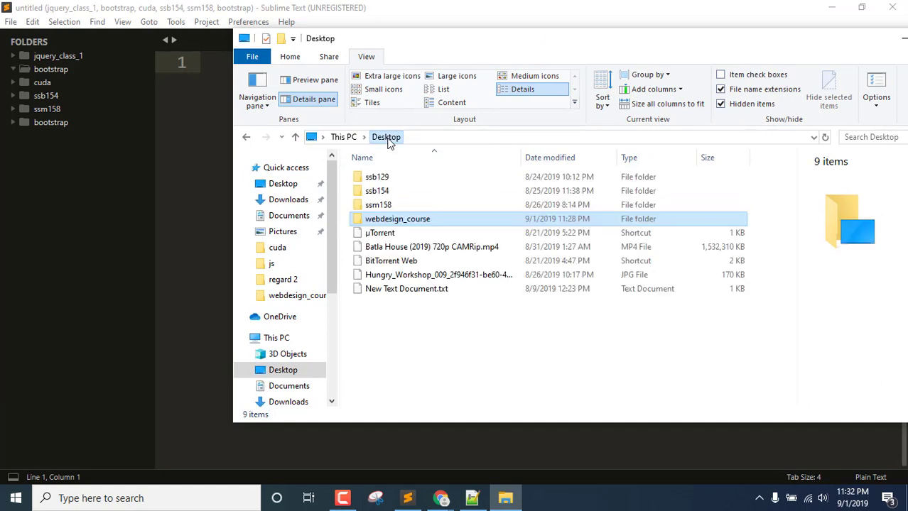
click(290, 57)
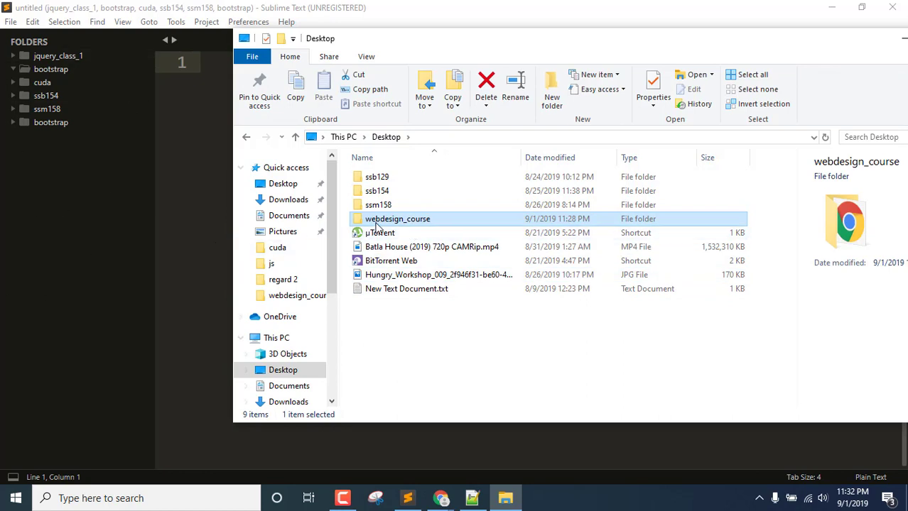
drag(394, 220, 33, 183)
click(33, 182)
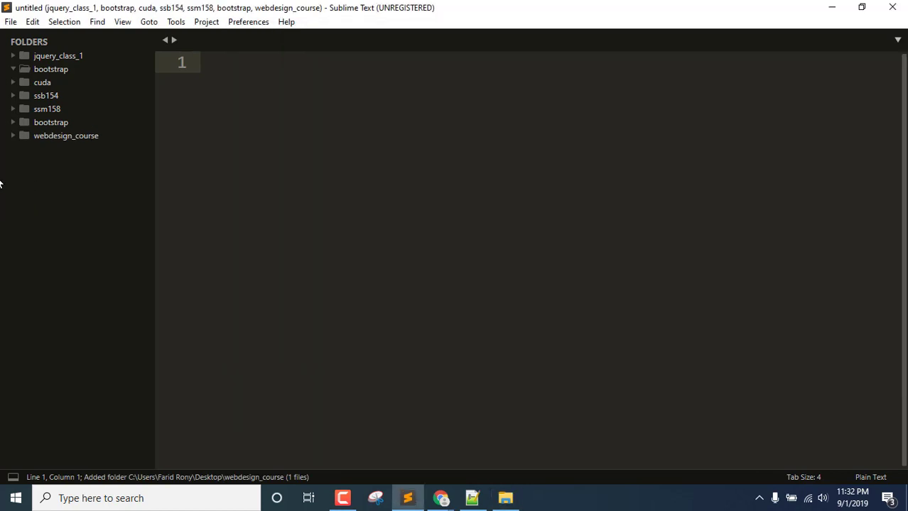
Open name.html from the webdesign_course folder and expand its audio, images, js and video subfolders
click(73, 137)
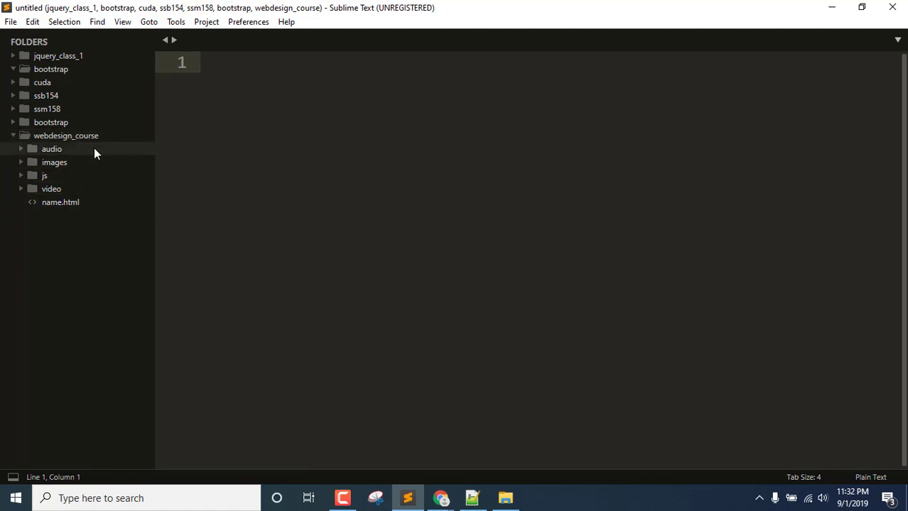
click(57, 202)
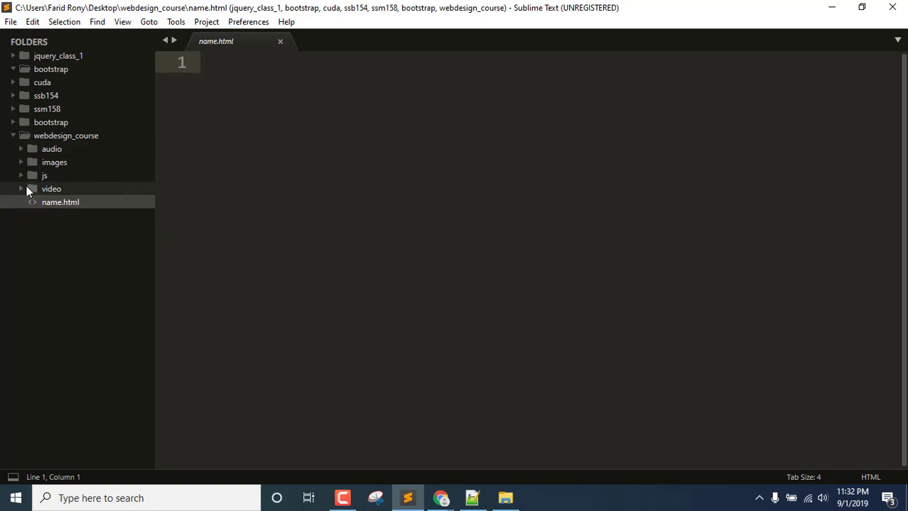
click(42, 153)
click(46, 162)
click(42, 177)
click(42, 193)
click(50, 133)
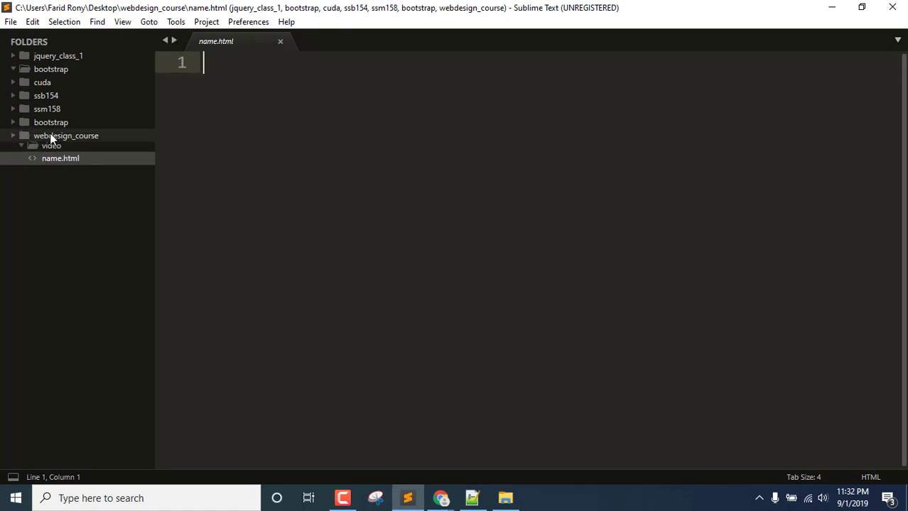
click(50, 136)
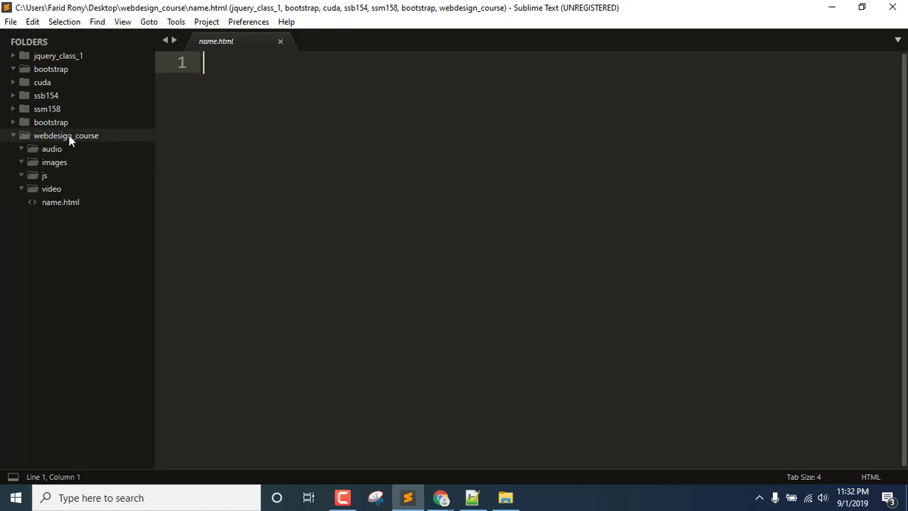
Remove the webdesign_course folder from the Sublime Text project
right_click(69, 140)
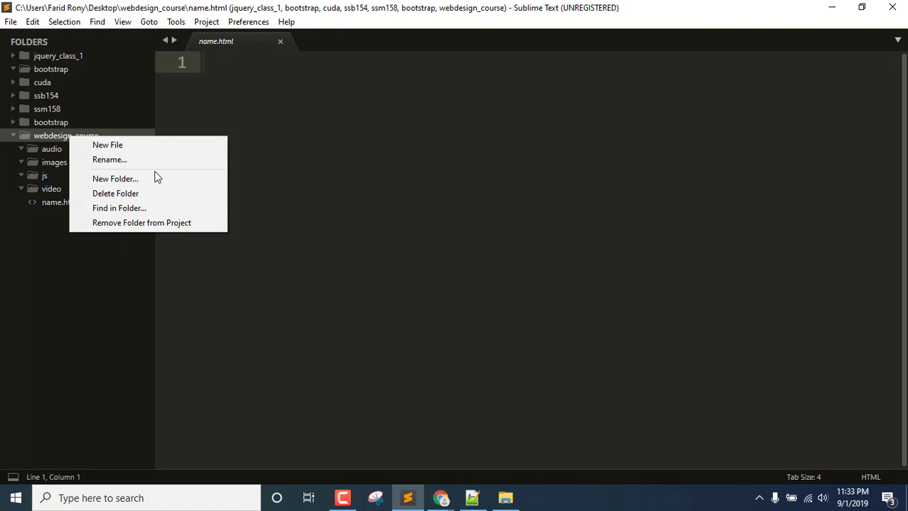
click(187, 225)
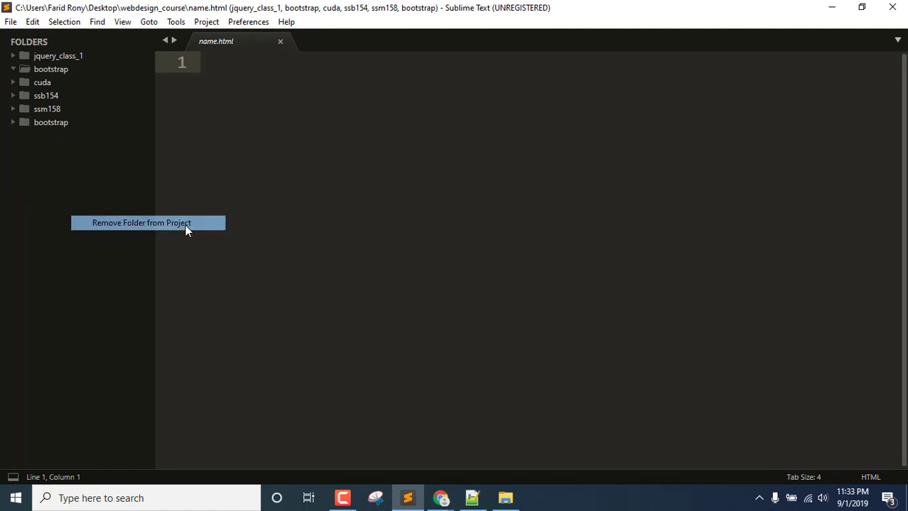
Add the Desktop's webdesign_course folder from File Explorer to the Sublime Text folder list, expand it and open its name.html
click(505, 498)
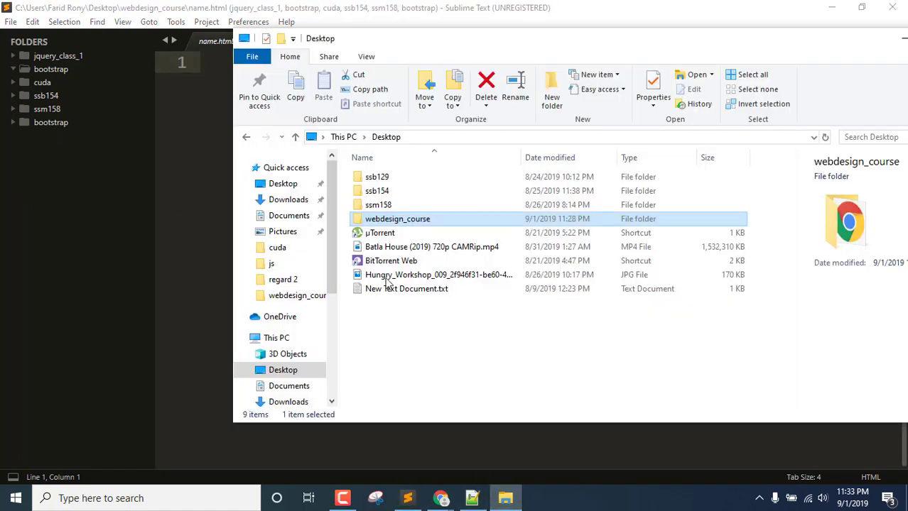
drag(378, 221, 28, 234)
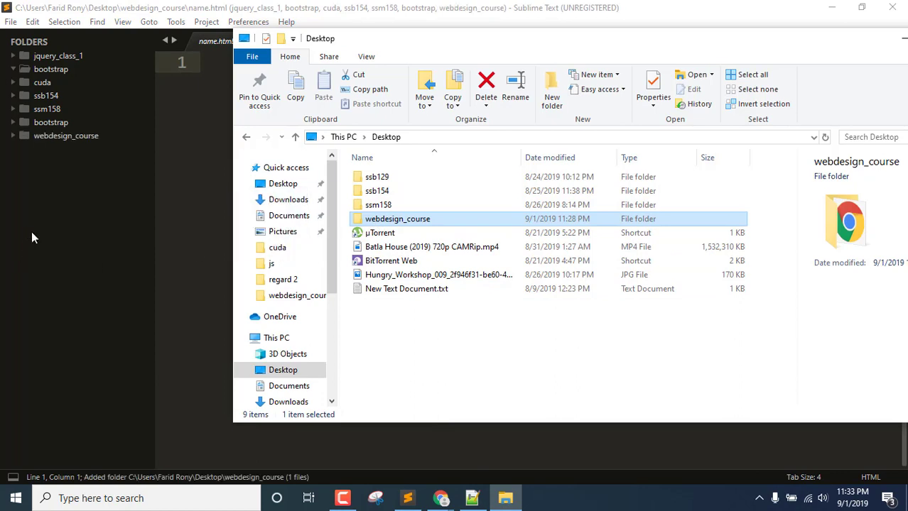
click(31, 231)
click(39, 135)
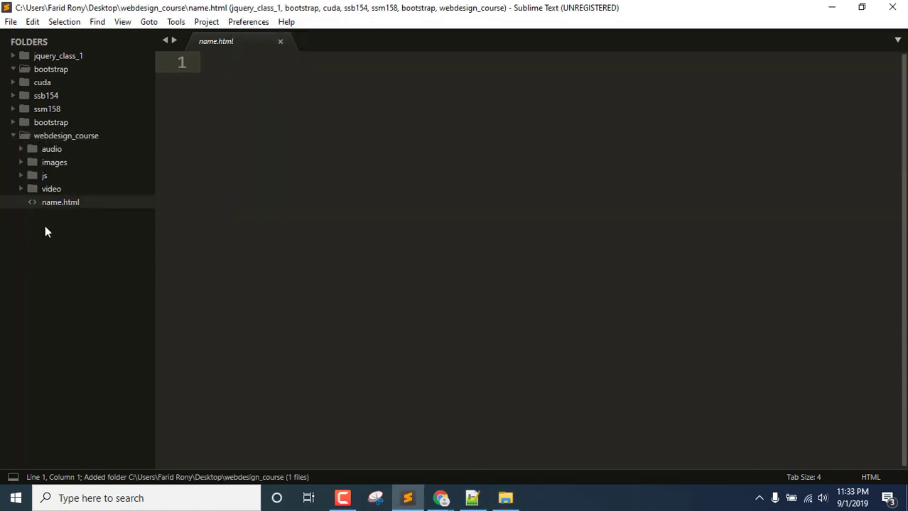
double_click(75, 203)
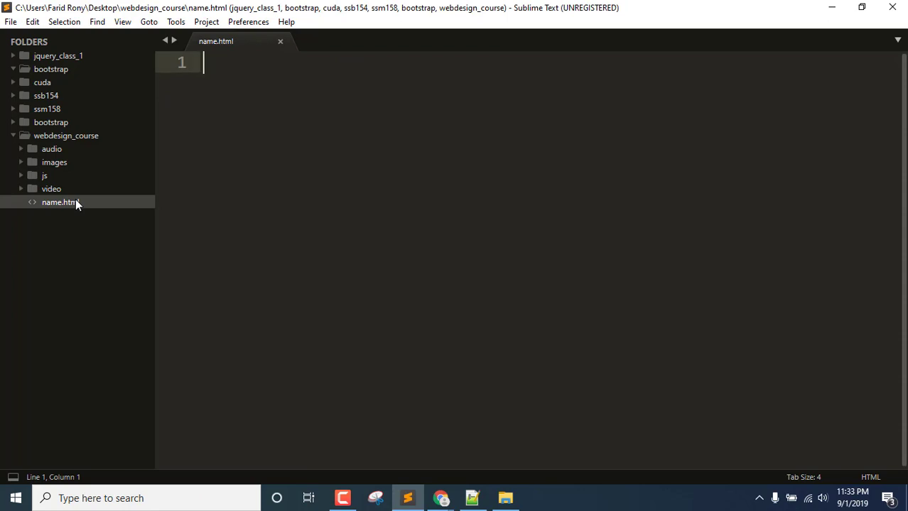
Create a new untitled file for the webdesign_course folder and look through that folder's contents in File Explorer
right_click(55, 135)
click(77, 143)
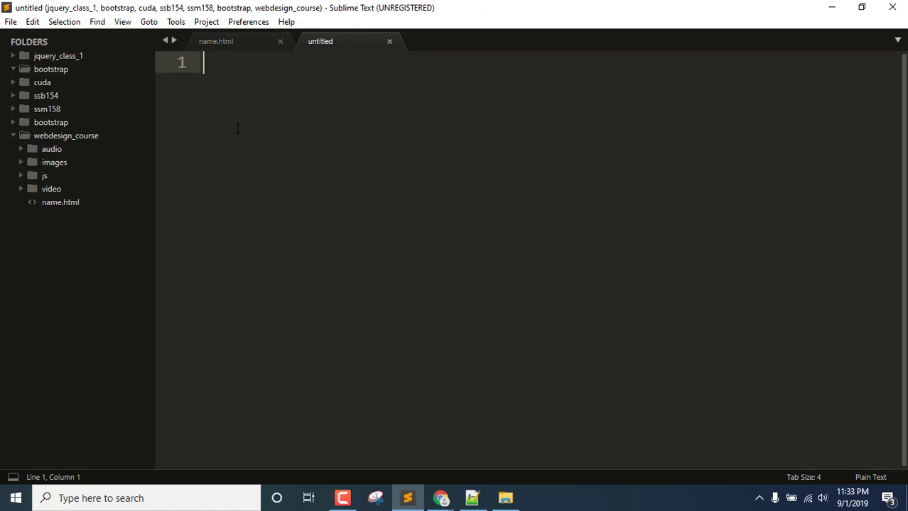
right_click(62, 136)
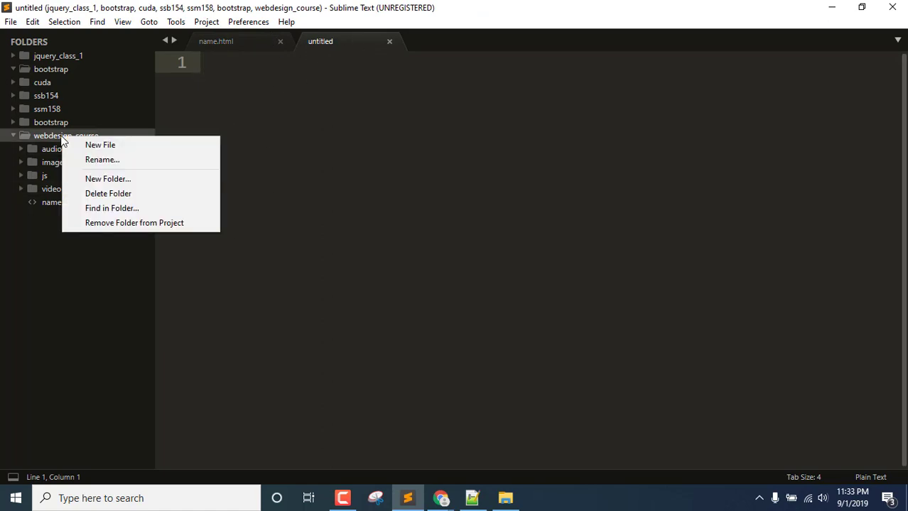
click(505, 498)
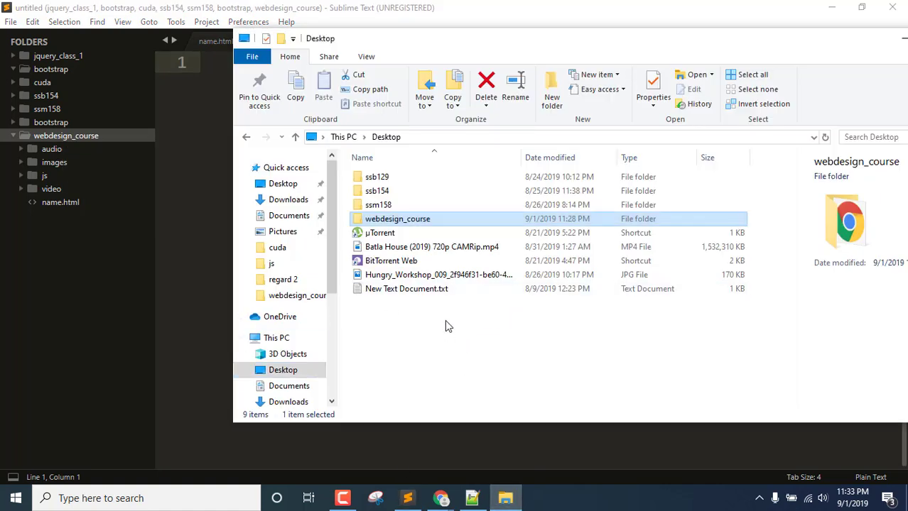
double_click(419, 222)
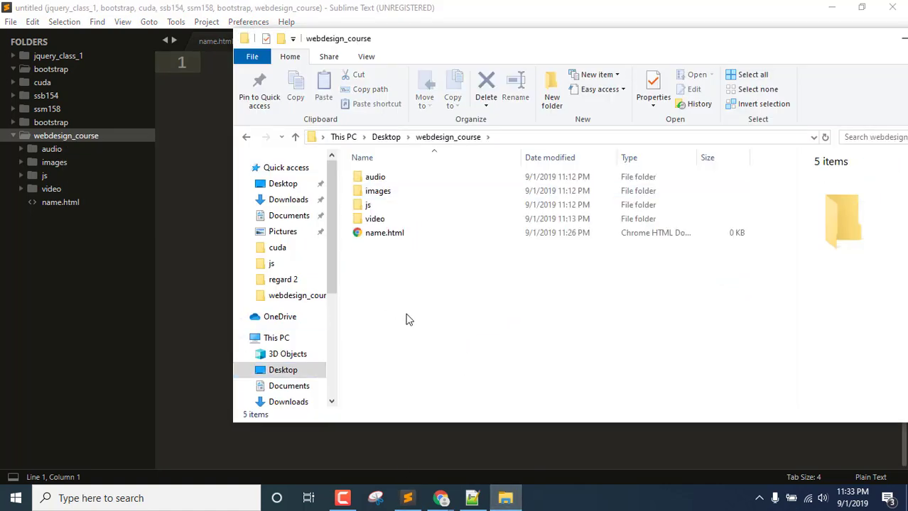
click(189, 186)
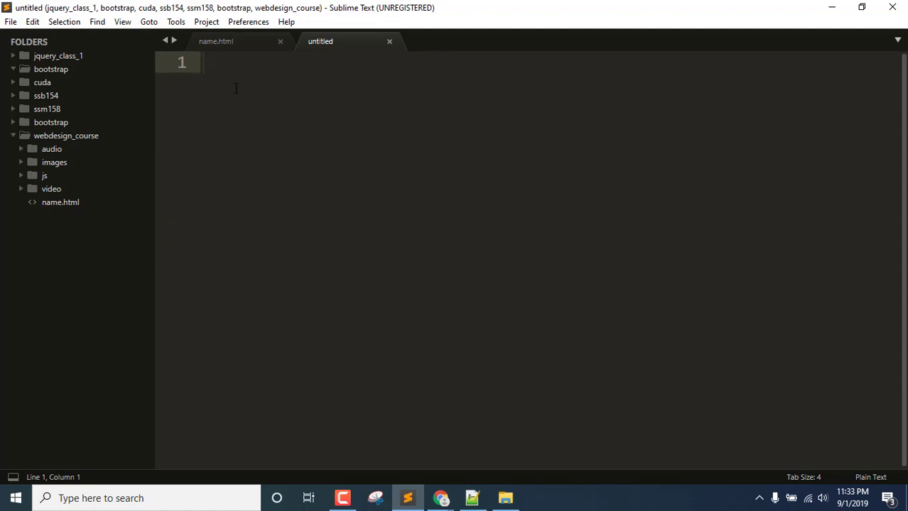
Save the untitled file as index.html in the webdesign_course folder
click(10, 22)
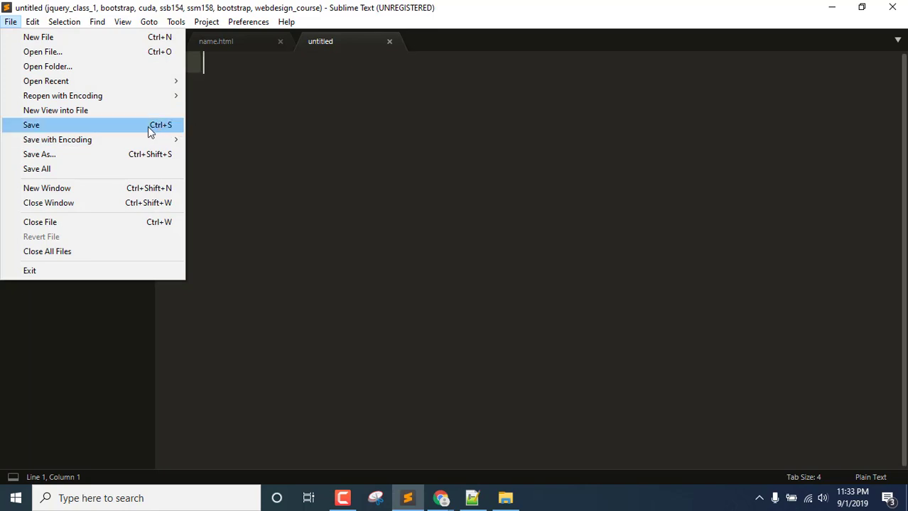
click(458, 137)
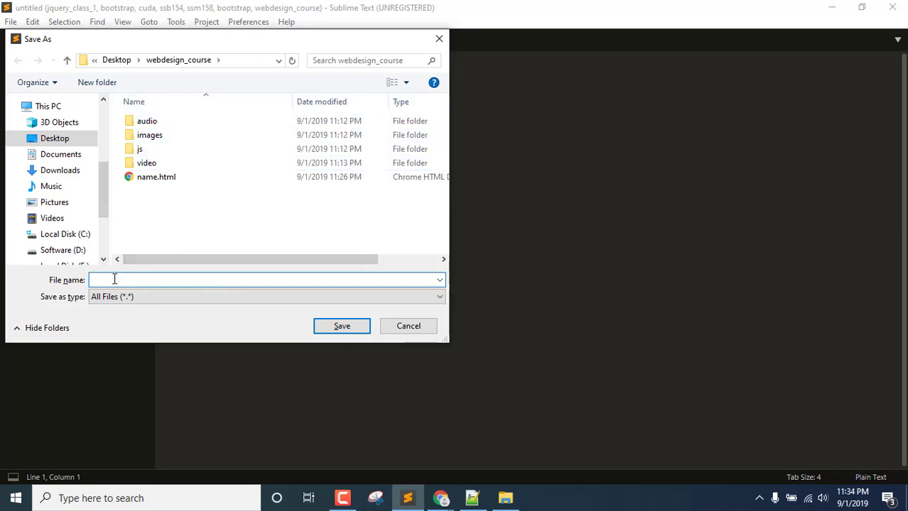
text(index.html)
key(Return)
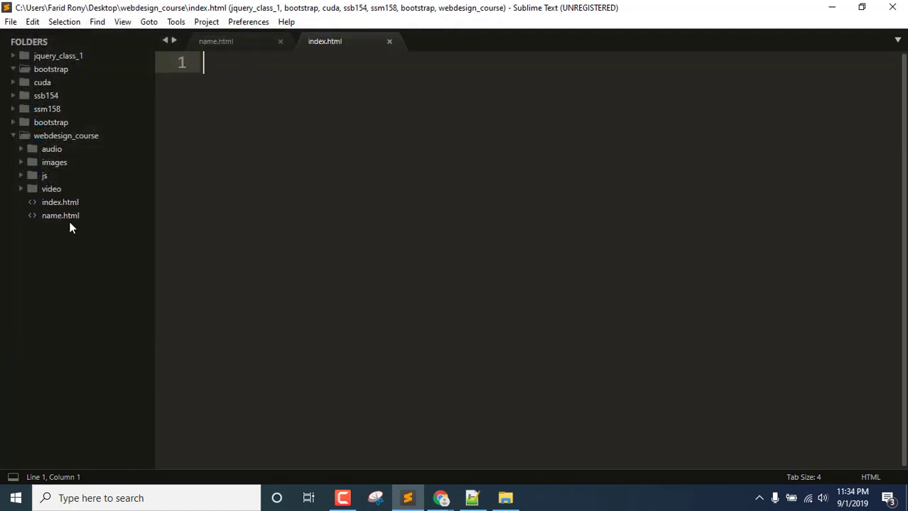
Delete name.html from the webdesign_course folder in File Explorer and return to Sublime Text
click(505, 498)
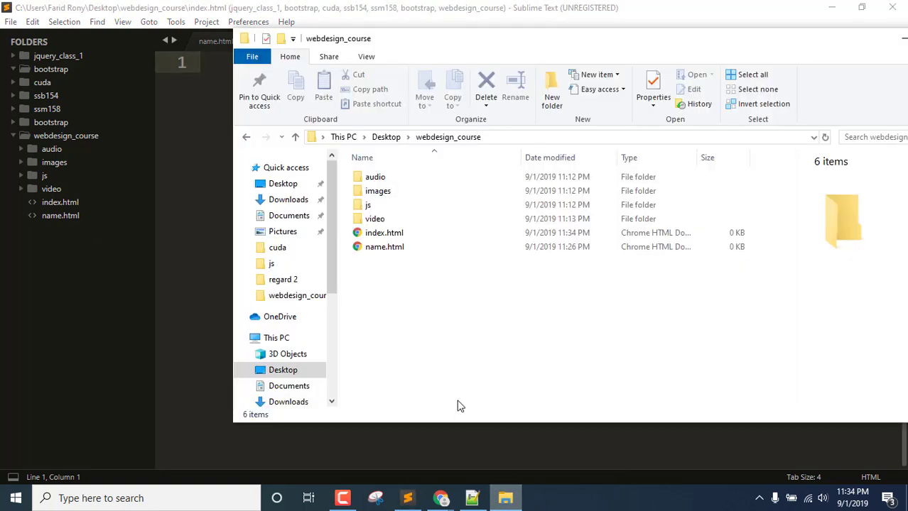
click(382, 248)
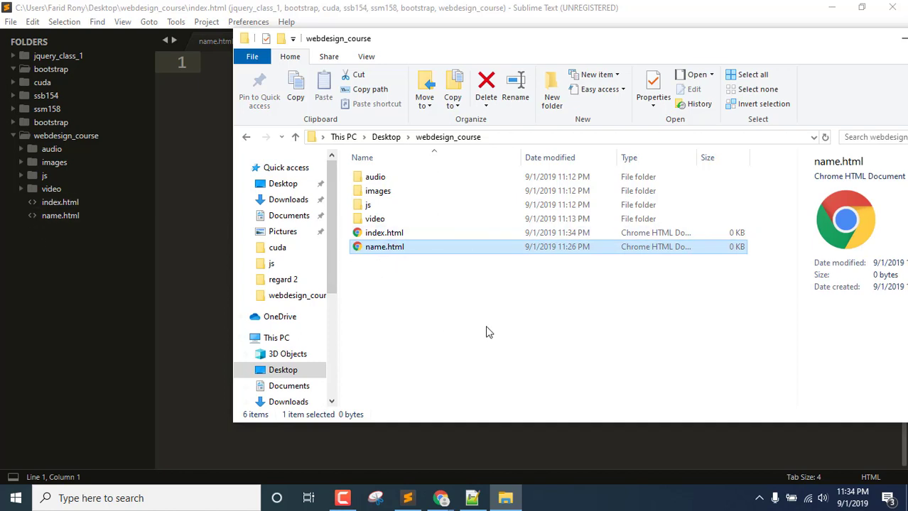
key(Delete)
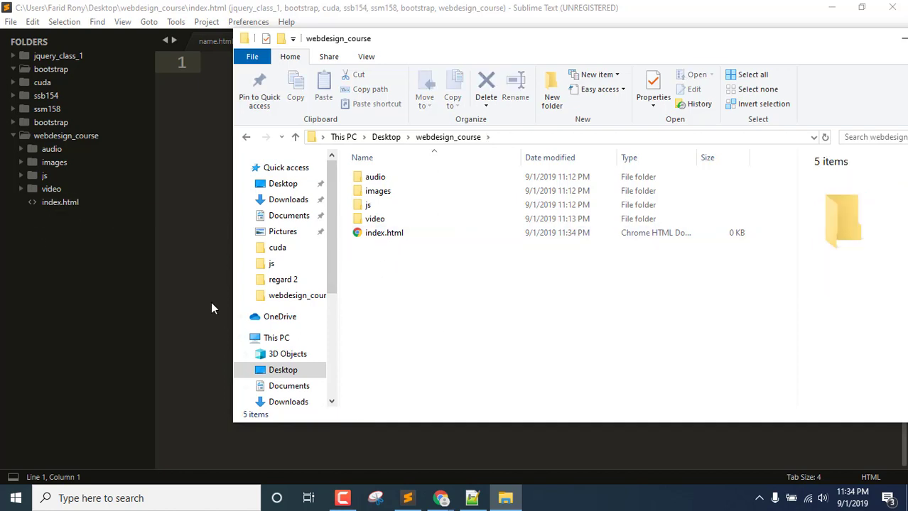
click(64, 240)
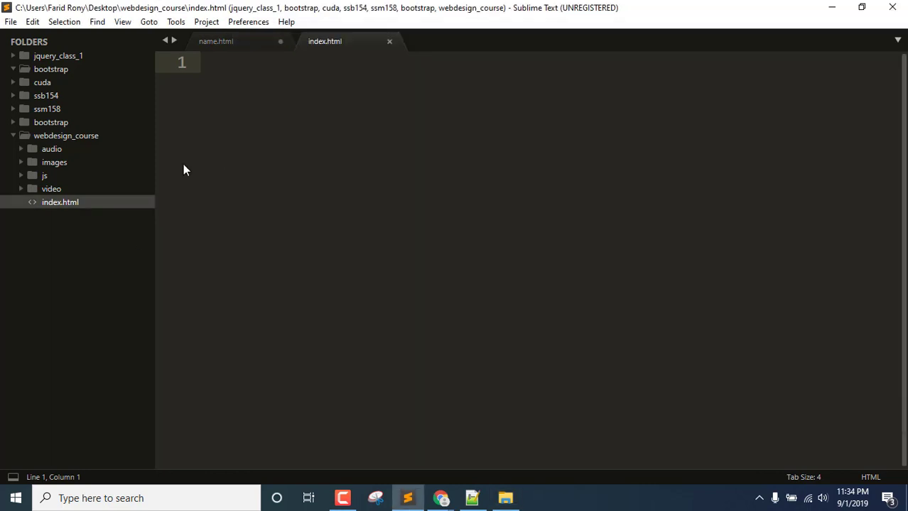
Compare the open name.html and index.html tabs and save name.html back to the project folder
click(246, 44)
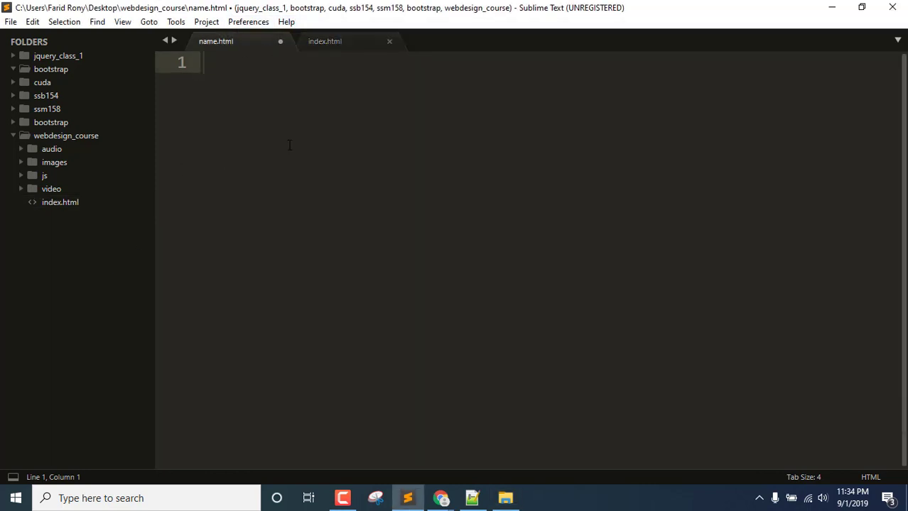
click(395, 45)
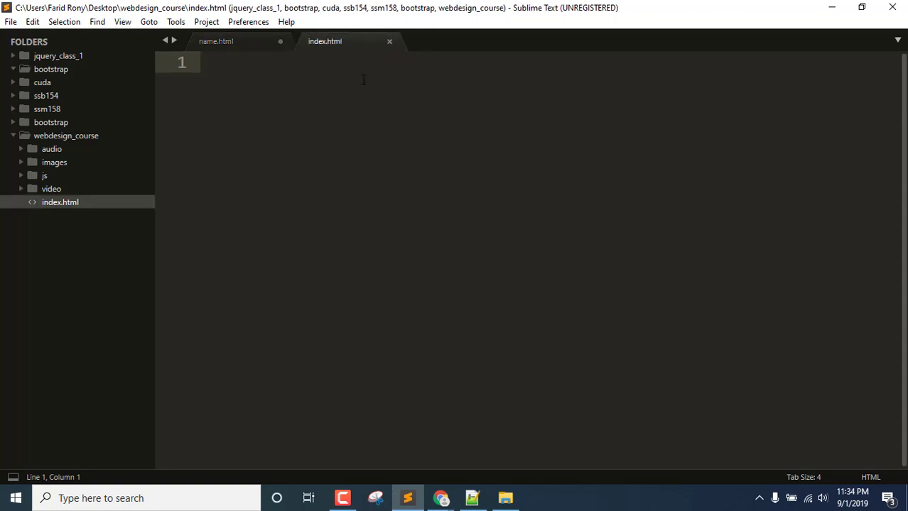
click(242, 46)
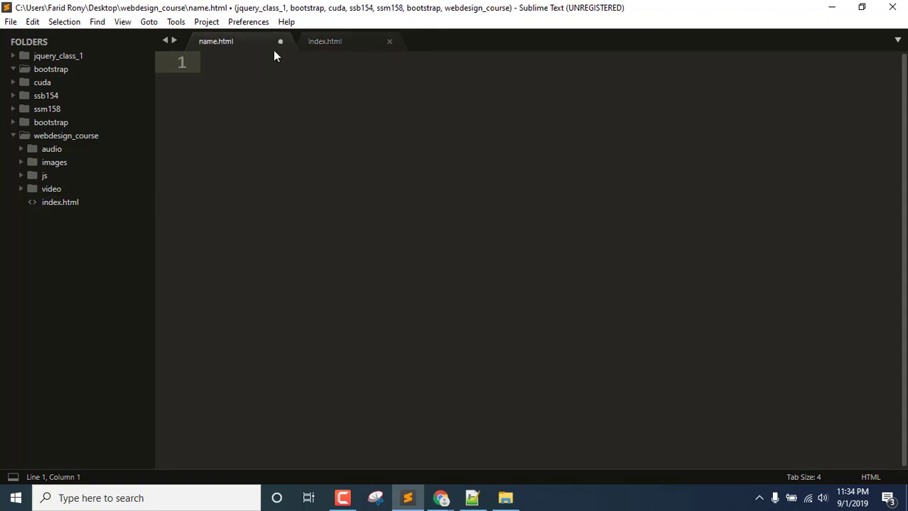
key(ctrl+s)
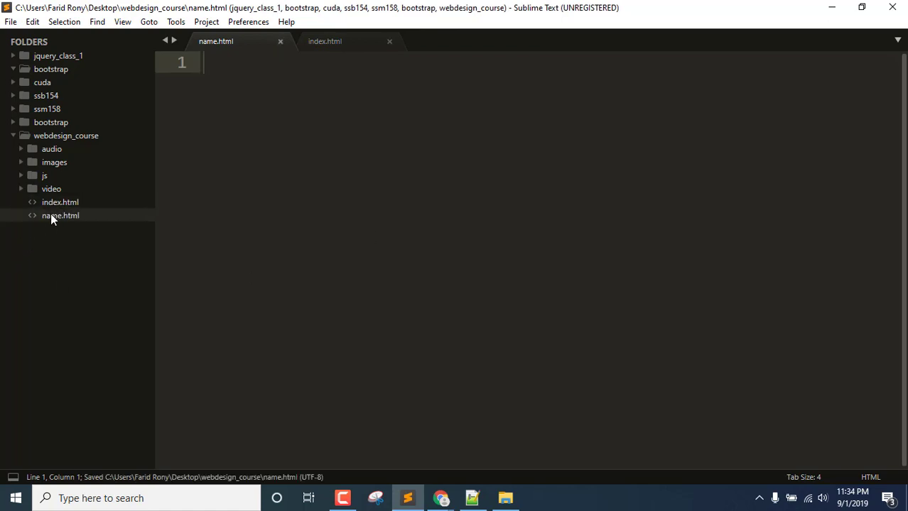
Delete the re-saved name.html in File Explorer and close its Sublime Text tab without saving changes
click(505, 497)
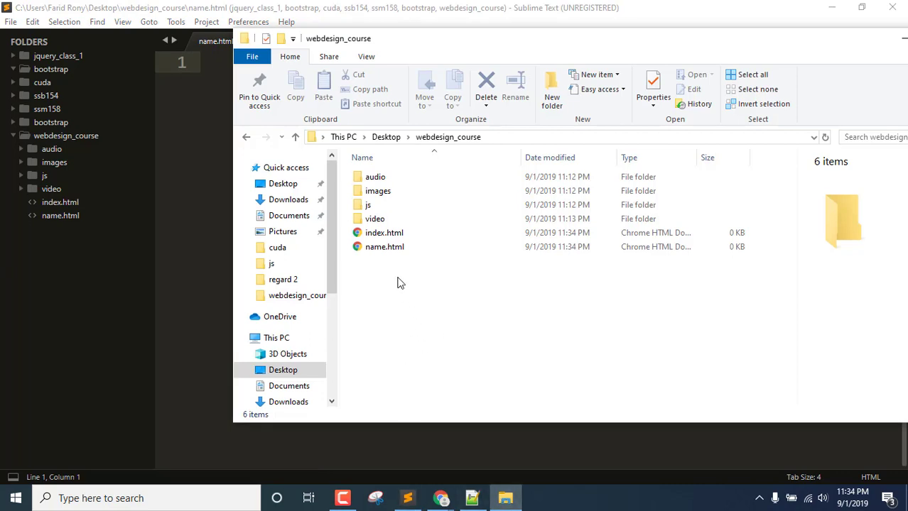
click(382, 249)
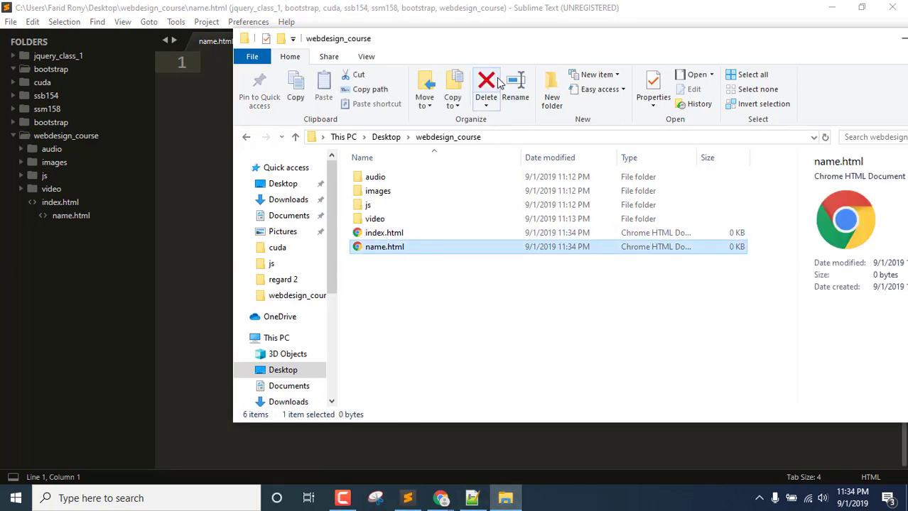
click(498, 84)
click(152, 124)
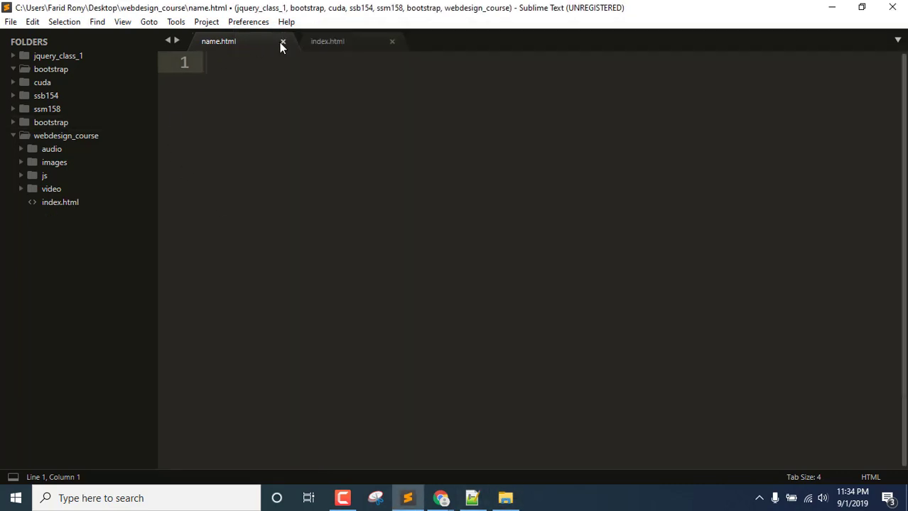
click(282, 42)
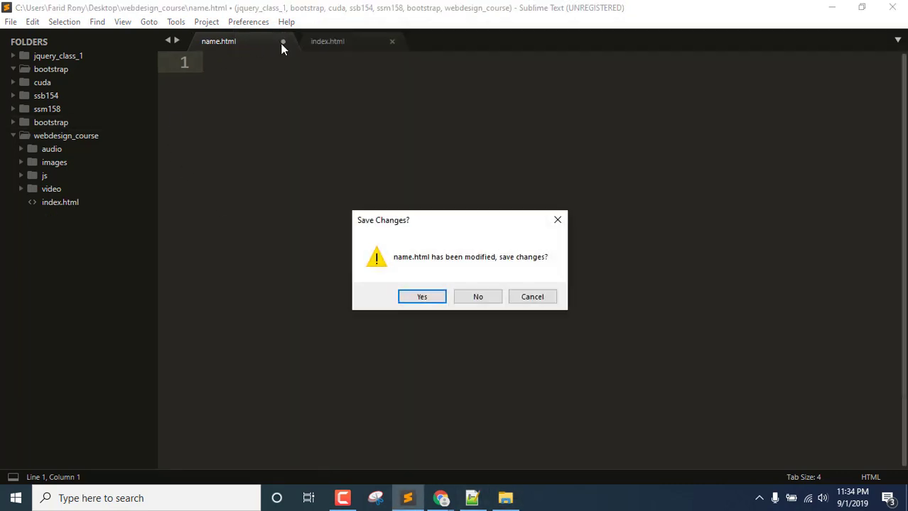
click(468, 298)
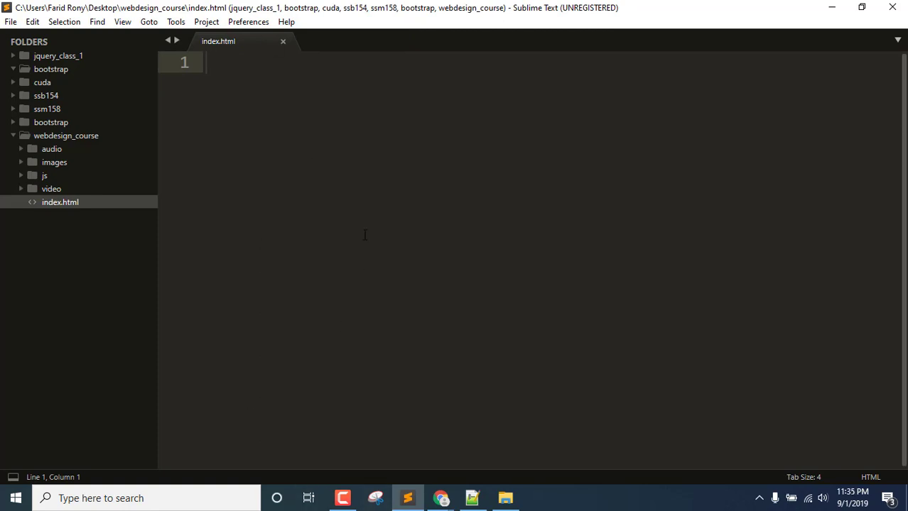
Switch to Chrome and examine the full address of the open Sublime Text website
click(441, 498)
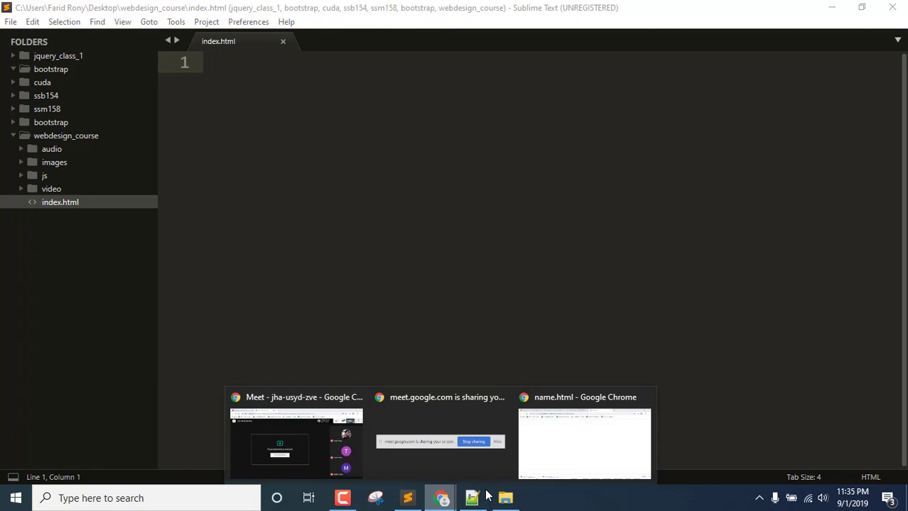
click(551, 446)
click(389, 10)
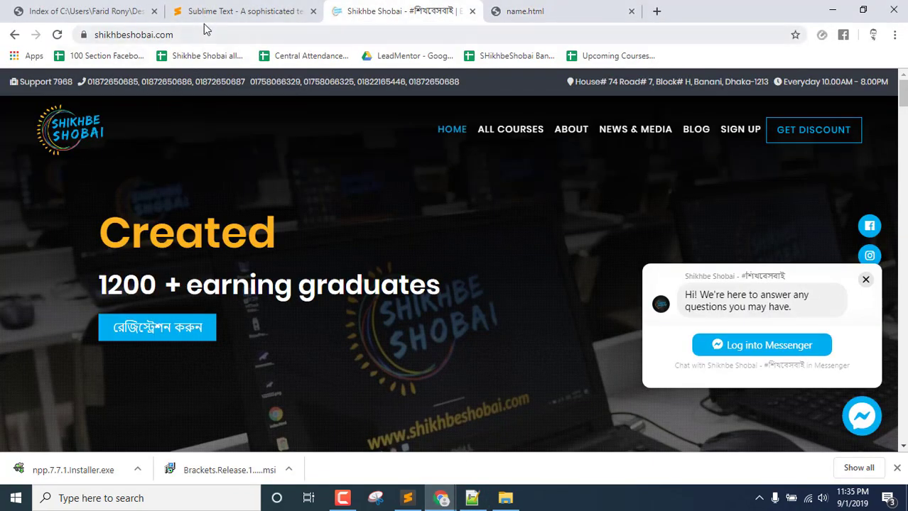
click(182, 18)
click(174, 35)
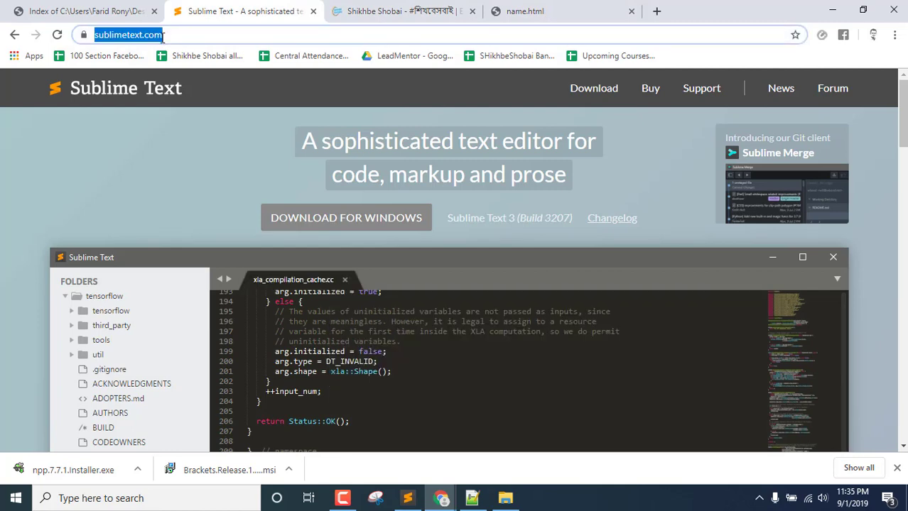
click(189, 34)
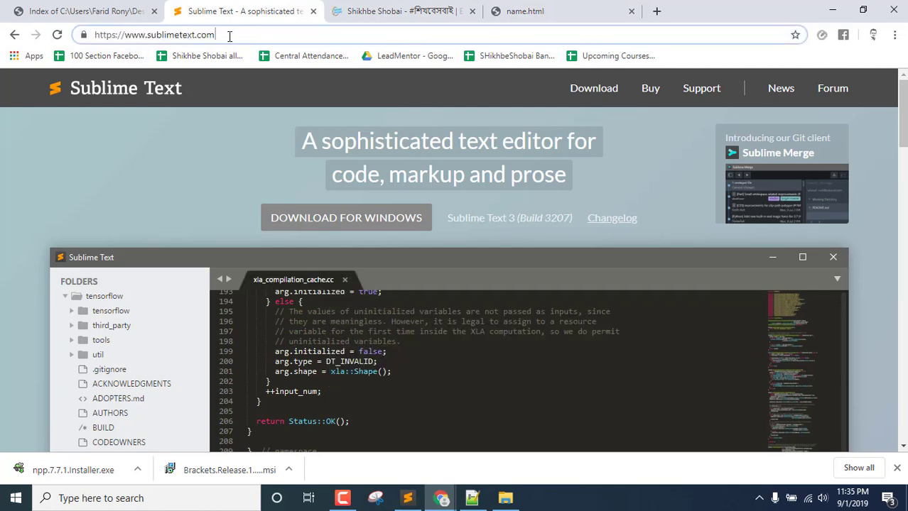
View index.html in the webdesign_course folder in File Explorer, and return to Chrome to examine the sublimetext.com address again
click(496, 499)
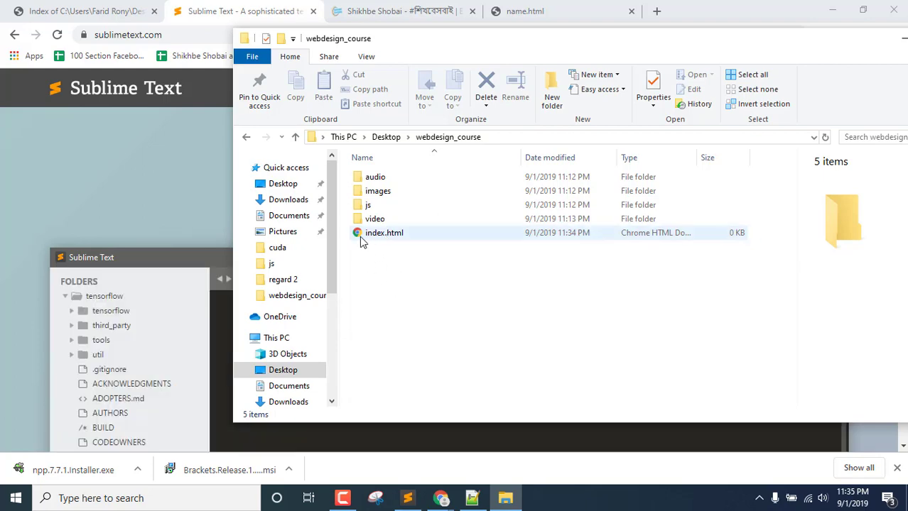
click(176, 68)
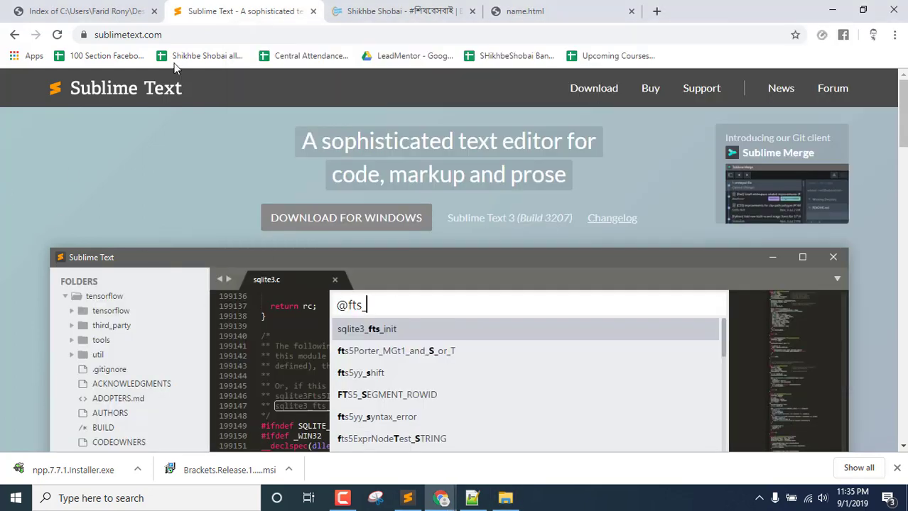
click(168, 34)
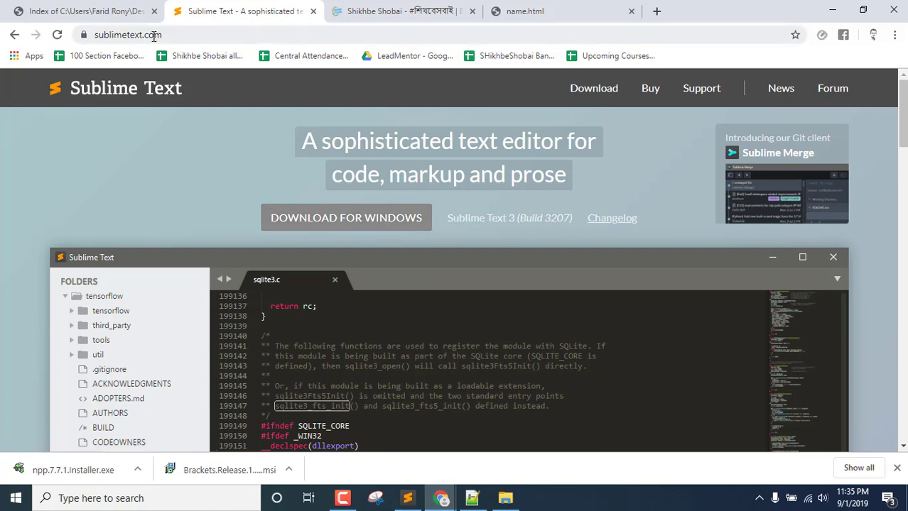
click(353, 40)
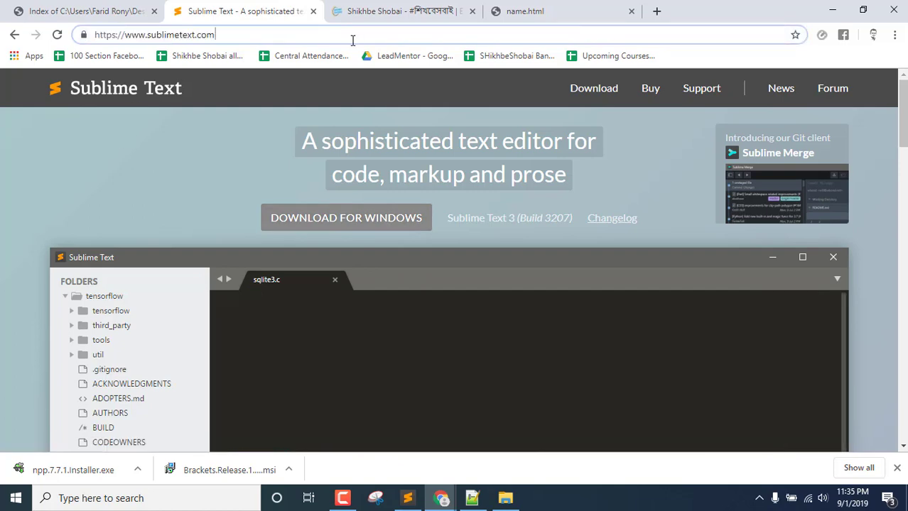